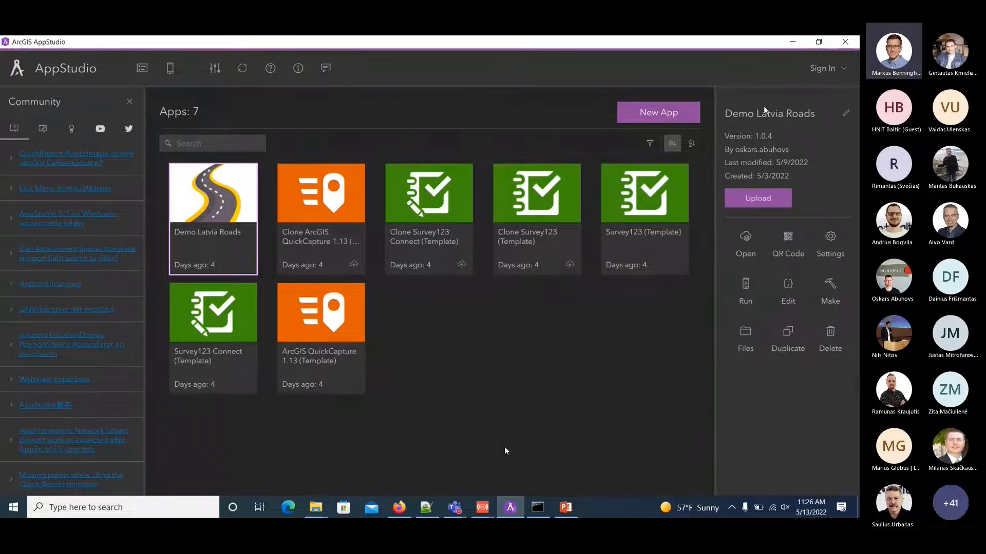
View the list of available ArcGIS portals in the portal manager and close it.
{"action": "left_click", "coordinate": [824, 72]}
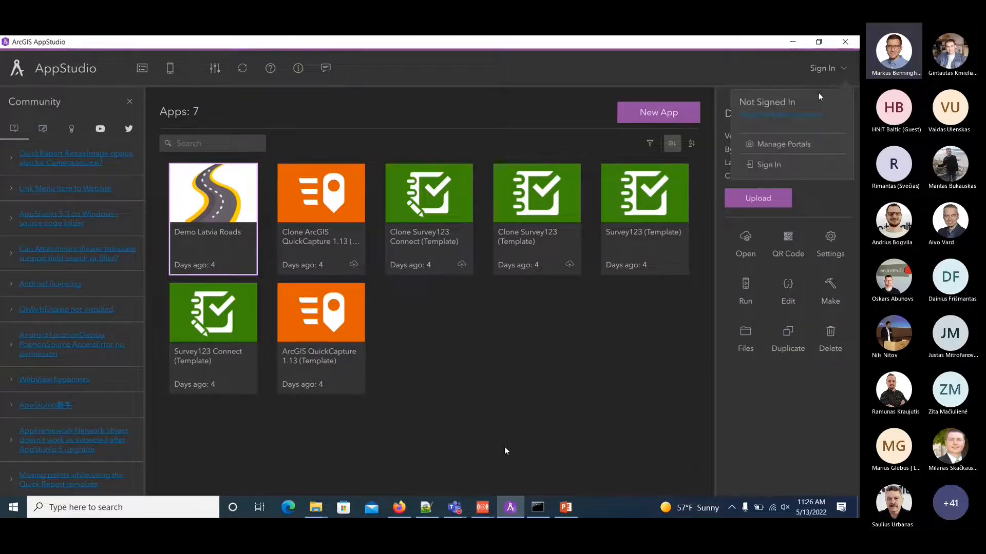
{"action": "left_click", "coordinate": [778, 146]}
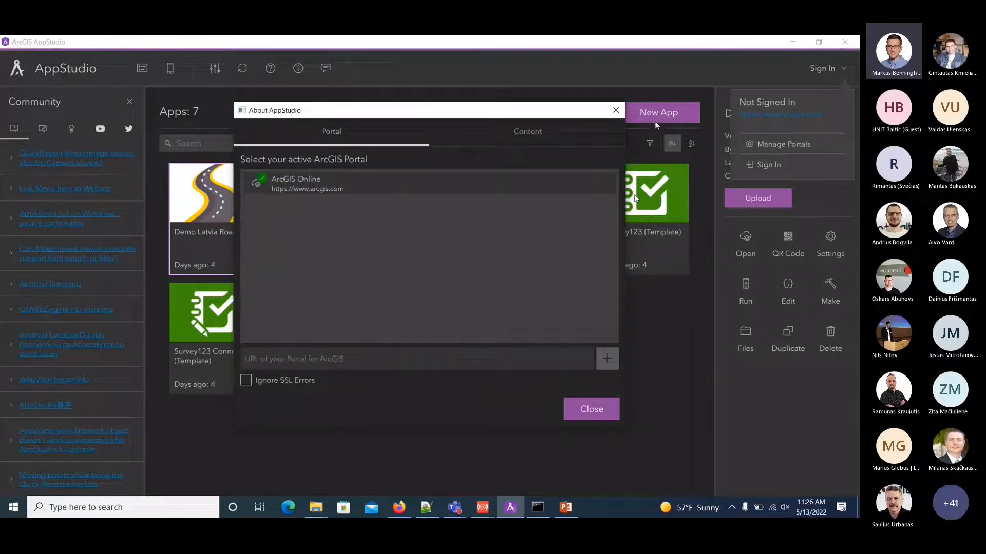
{"action": "left_click", "coordinate": [617, 111]}
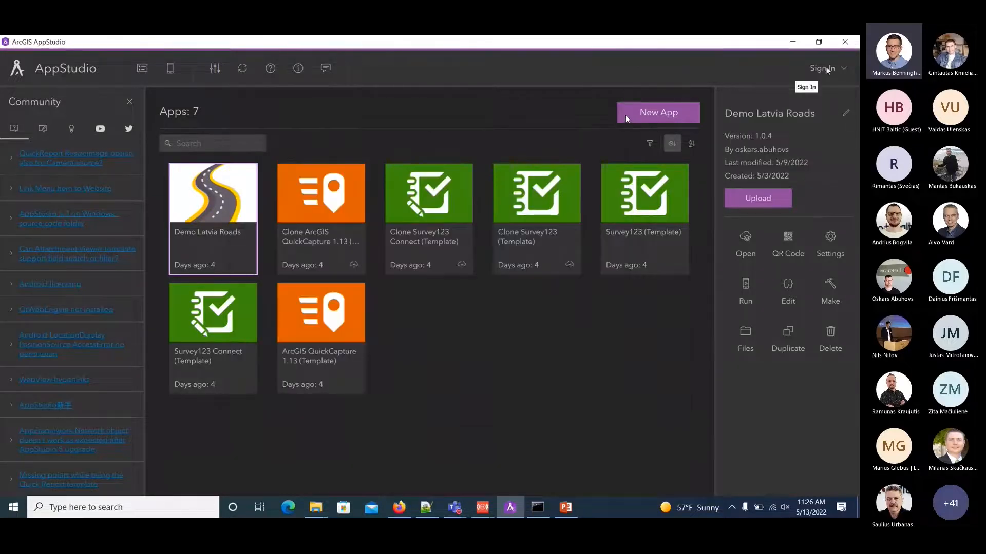
Sign in to ArcGIS Online with the account's username and password.
{"action": "left_click", "coordinate": [826, 69]}
{"action": "left_click", "coordinate": [770, 165]}
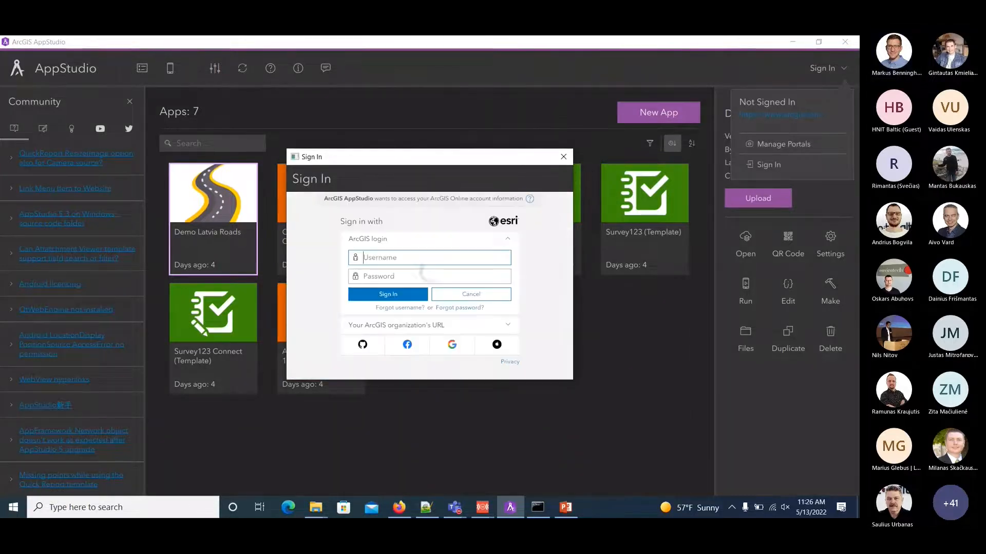
{"action": "type", "text": "oskar"}
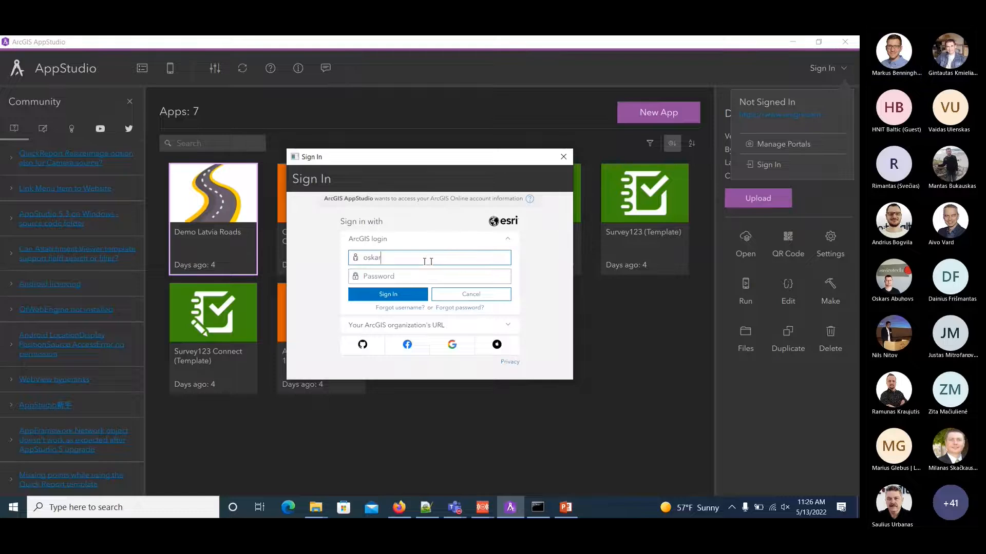
{"action": "type", "text": "s.abuhovs"}
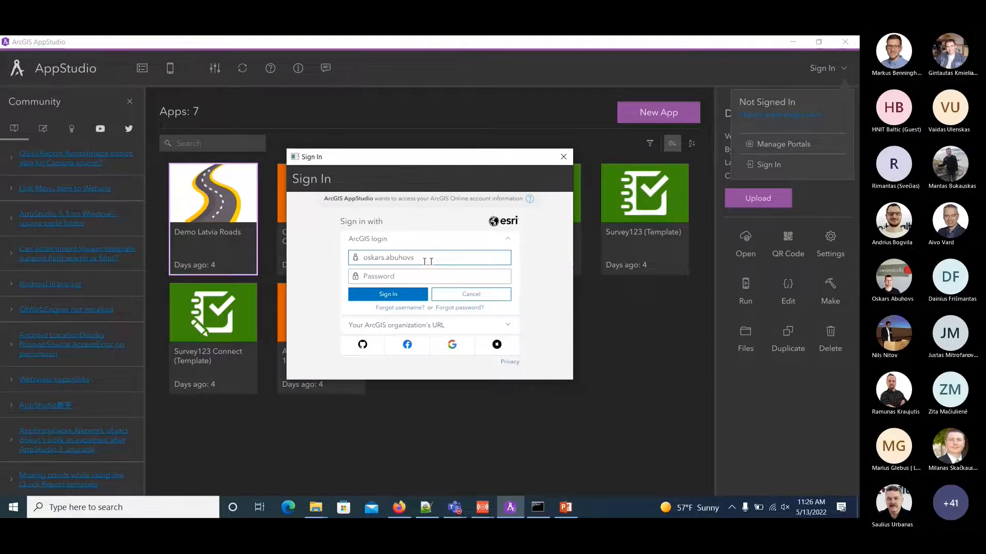
{"action": "key", "text": "Tab"}
{"action": "type", "text": "************"}
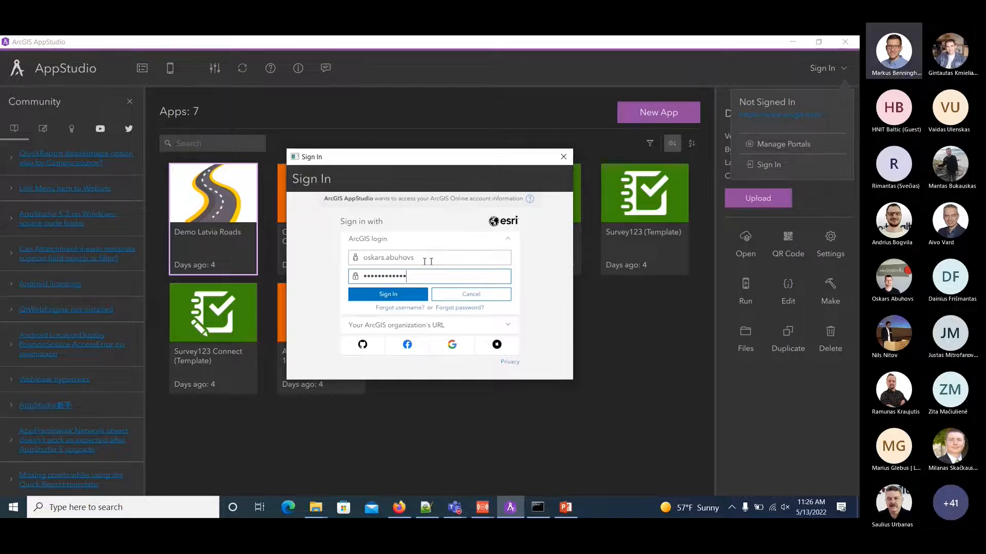
{"action": "key", "text": "Return"}
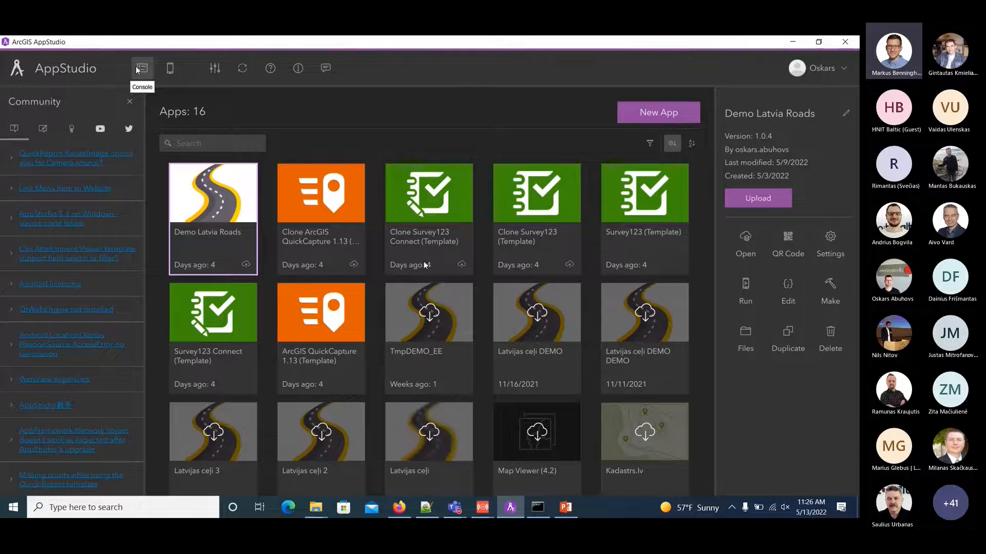
Try to launch the virtual devices, and view the AppStudio preferences for theme, layout and code editor.
{"action": "left_click", "coordinate": [170, 69]}
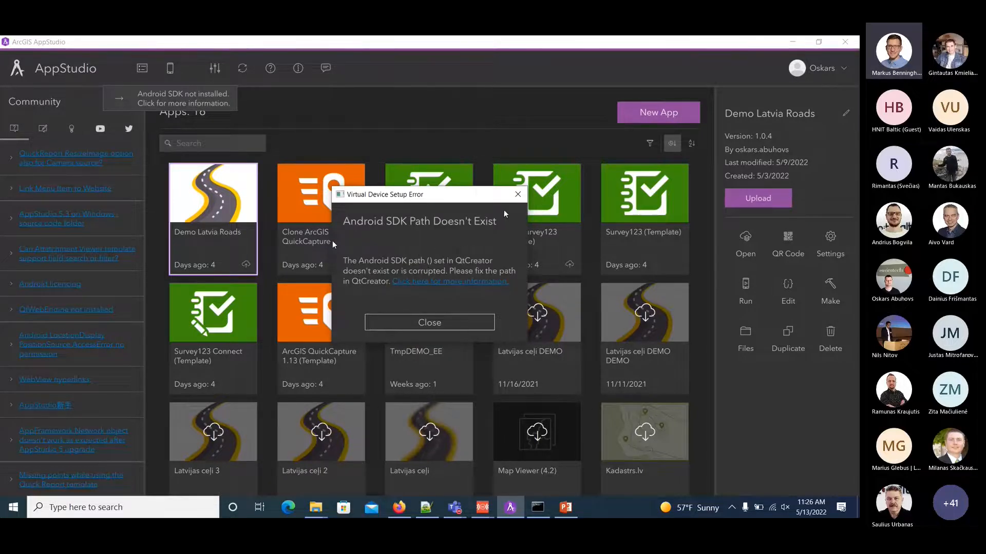
{"action": "left_click", "coordinate": [515, 196]}
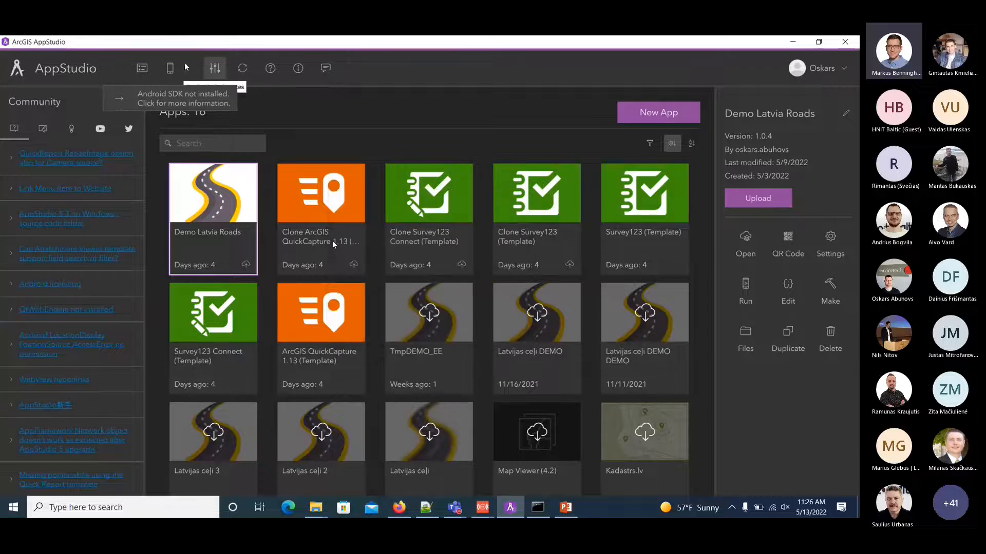
{"action": "left_click", "coordinate": [216, 71]}
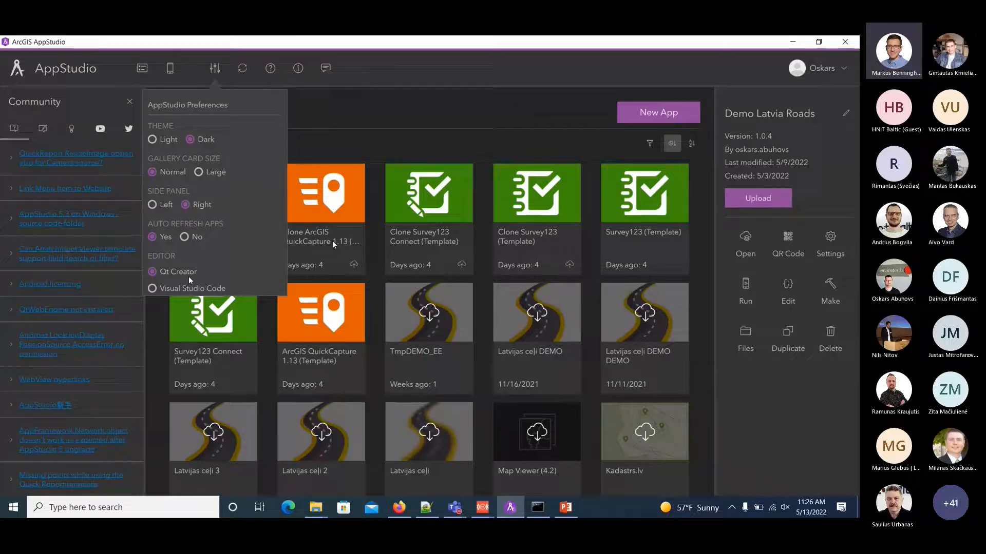
{"action": "left_click", "coordinate": [412, 76]}
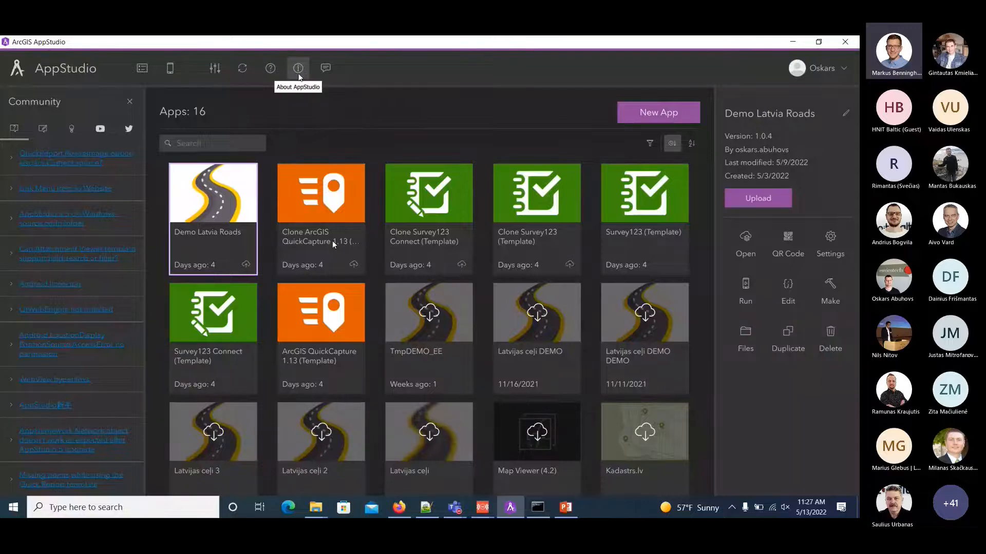
Review the About AppStudio product, license and system information, and toggle the Community panel off and back on.
{"action": "left_click", "coordinate": [299, 69]}
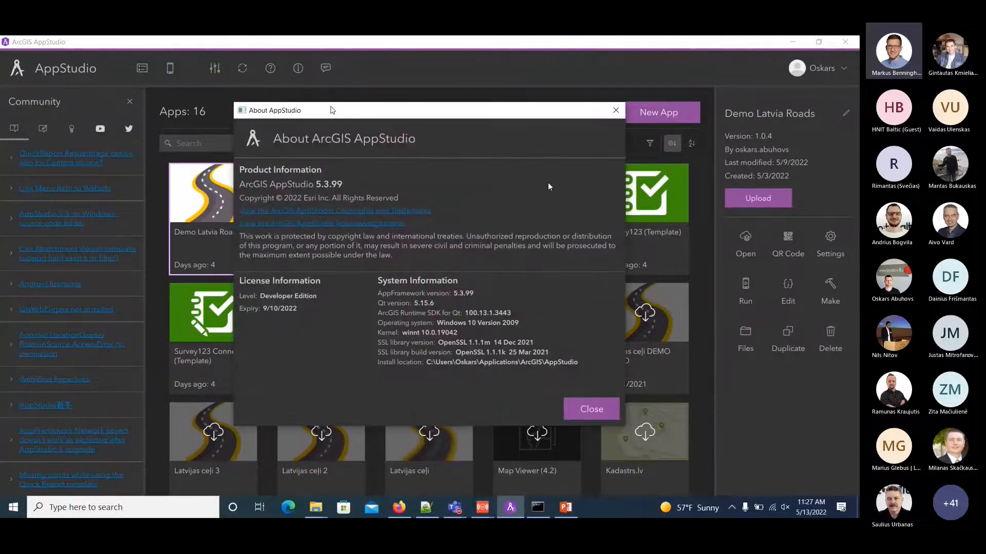
{"action": "left_click", "coordinate": [614, 109]}
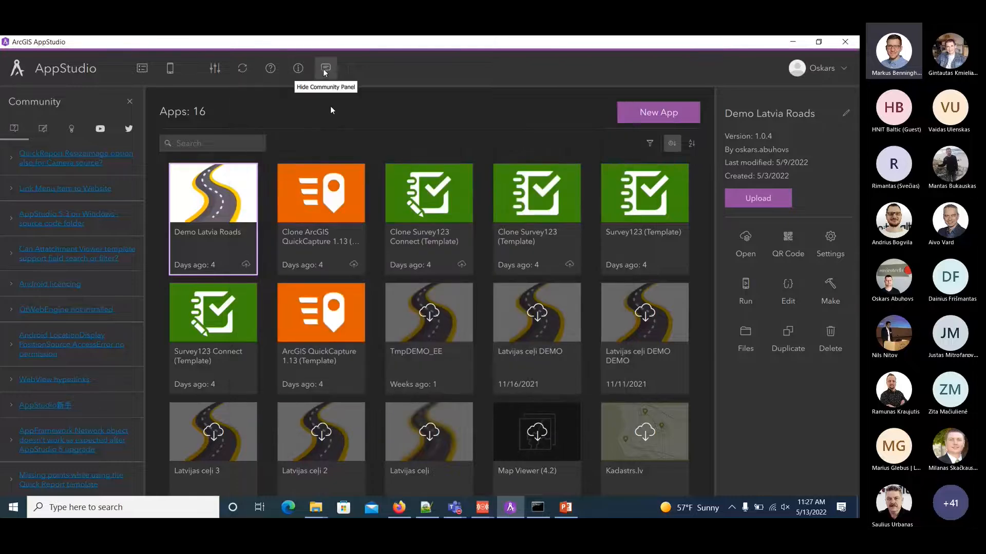
{"action": "left_click", "coordinate": [325, 70]}
{"action": "left_click", "coordinate": [326, 70]}
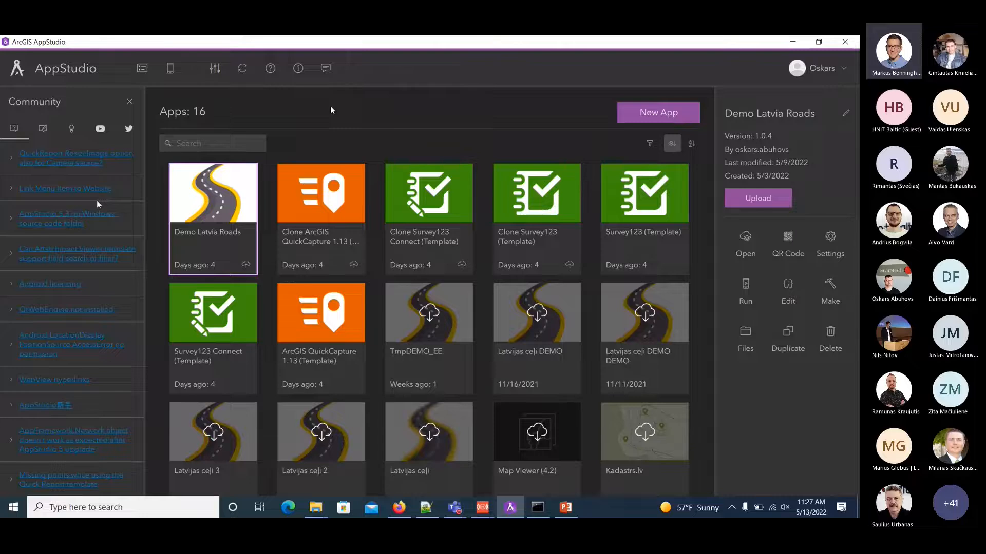
Open the new app dialog and browse the starter, template, layout, sample and enterprise app categories.
{"action": "left_click", "coordinate": [659, 114]}
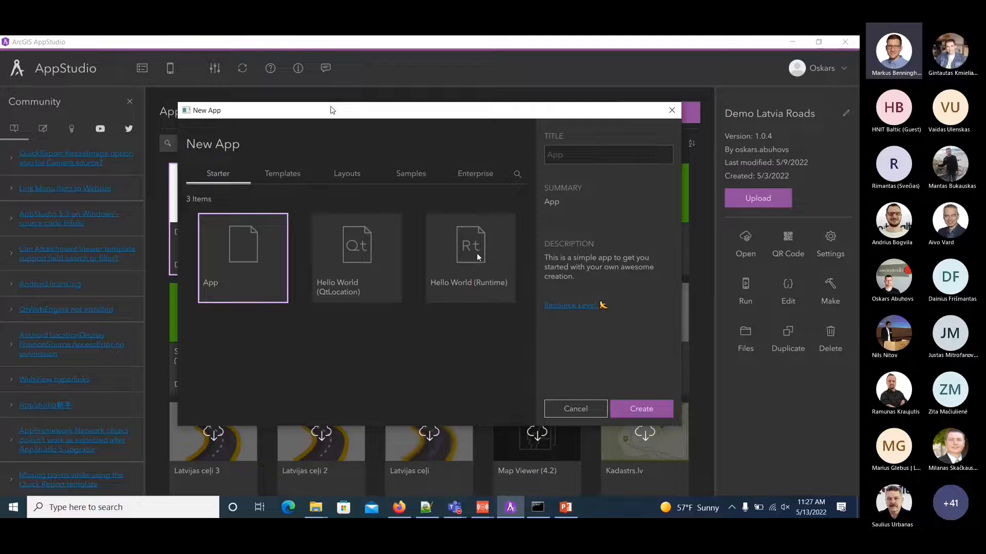
{"action": "left_click", "coordinate": [283, 172]}
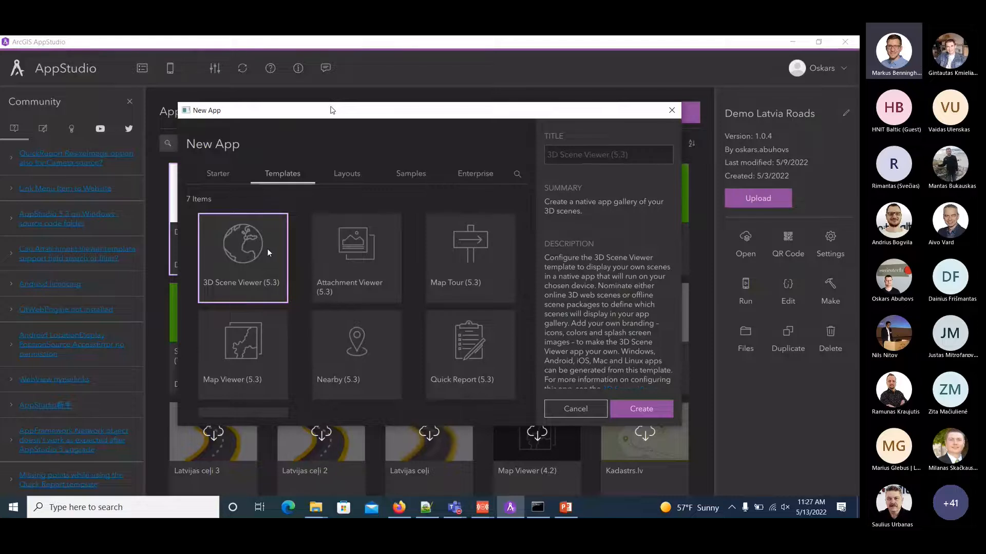
{"action": "scroll", "coordinate": [343, 348], "scroll_direction": "down", "scroll_amount": 2}
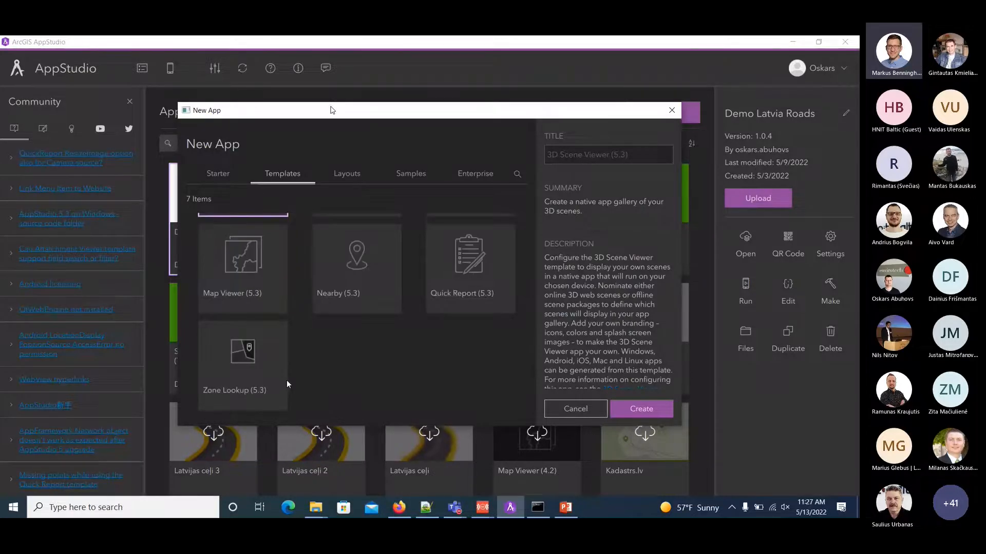
{"action": "left_click", "coordinate": [350, 176]}
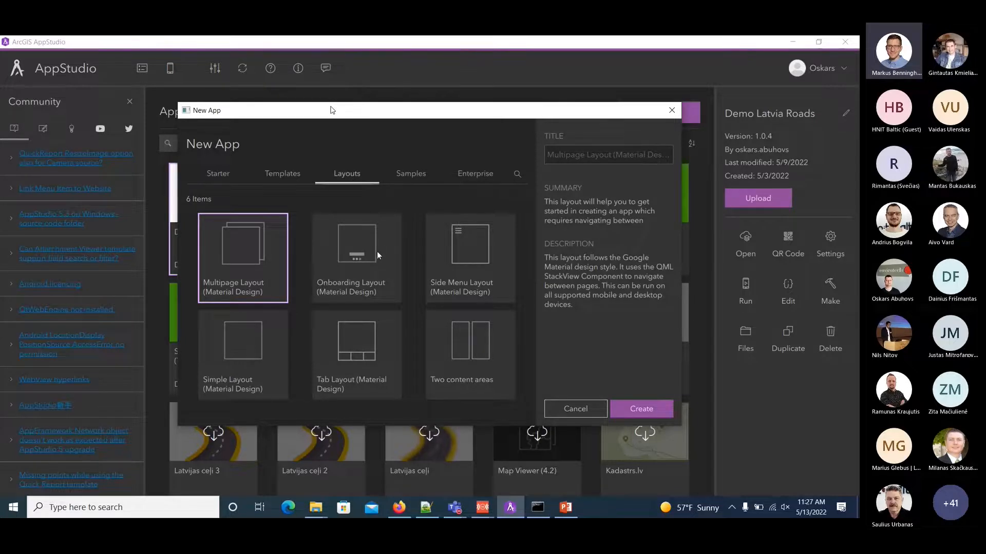
{"action": "left_click", "coordinate": [406, 175]}
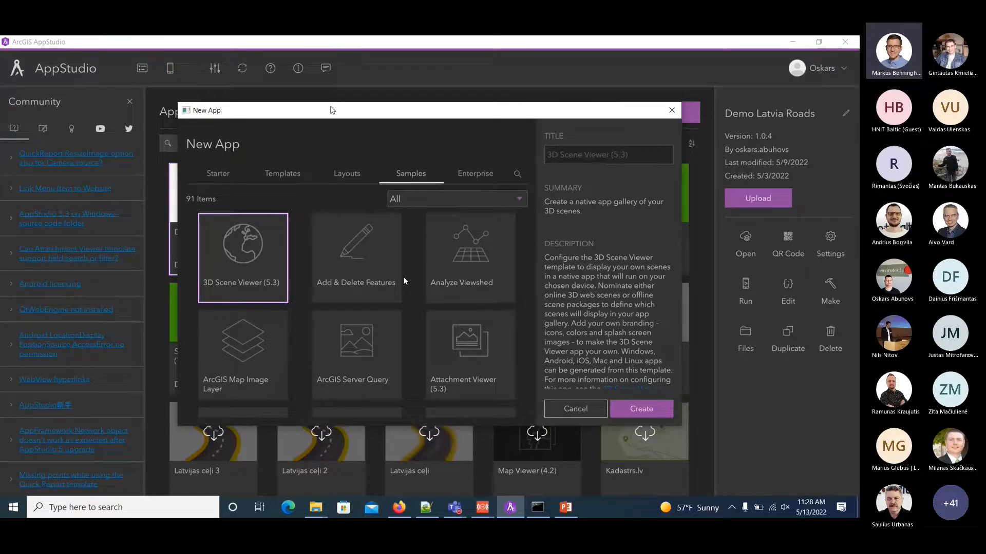
{"action": "scroll", "coordinate": [400, 279], "scroll_direction": "down", "scroll_amount": 2}
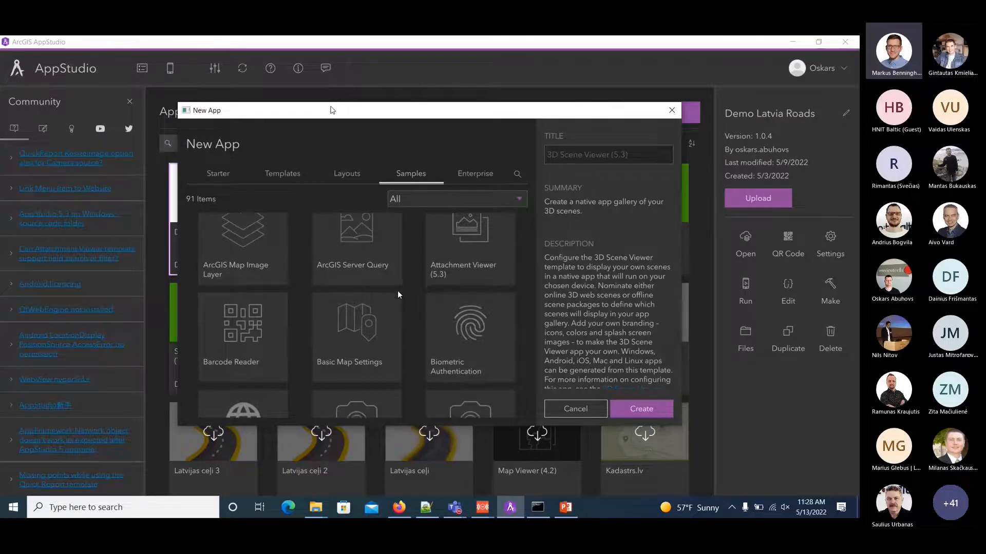
{"action": "scroll", "coordinate": [398, 291], "scroll_direction": "down", "scroll_amount": 5}
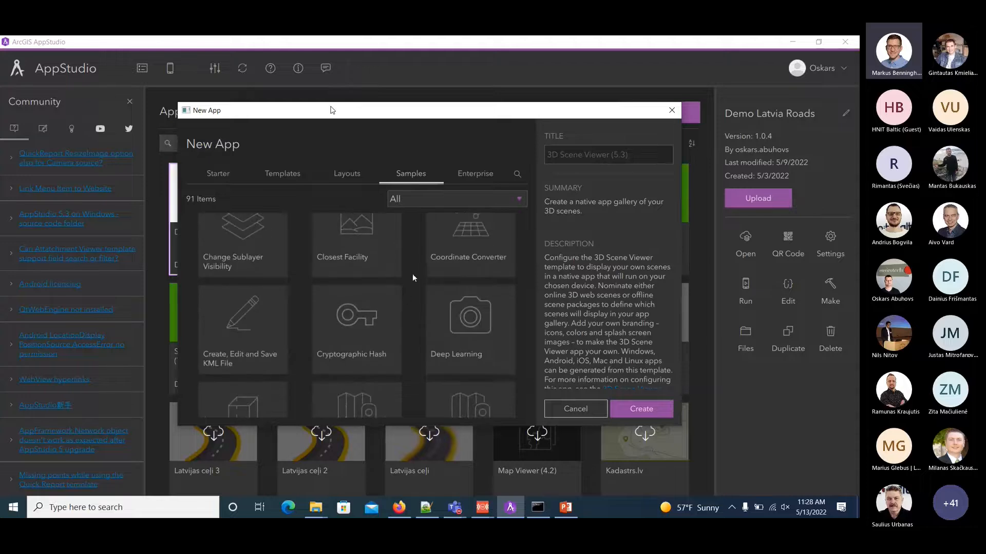
{"action": "left_click", "coordinate": [472, 174]}
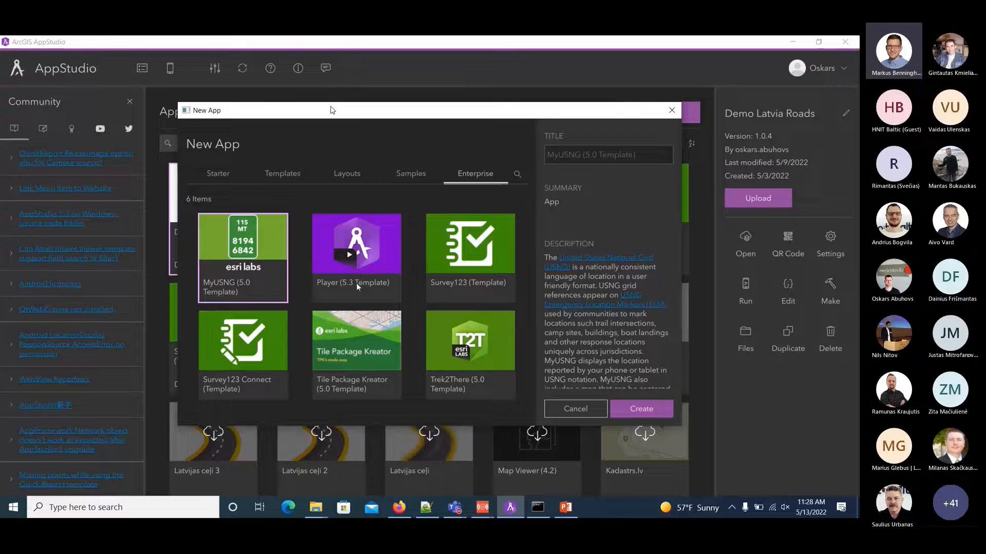
Create a new app from the Map Viewer (5.3) template, keeping its default title.
{"action": "left_click", "coordinate": [274, 180]}
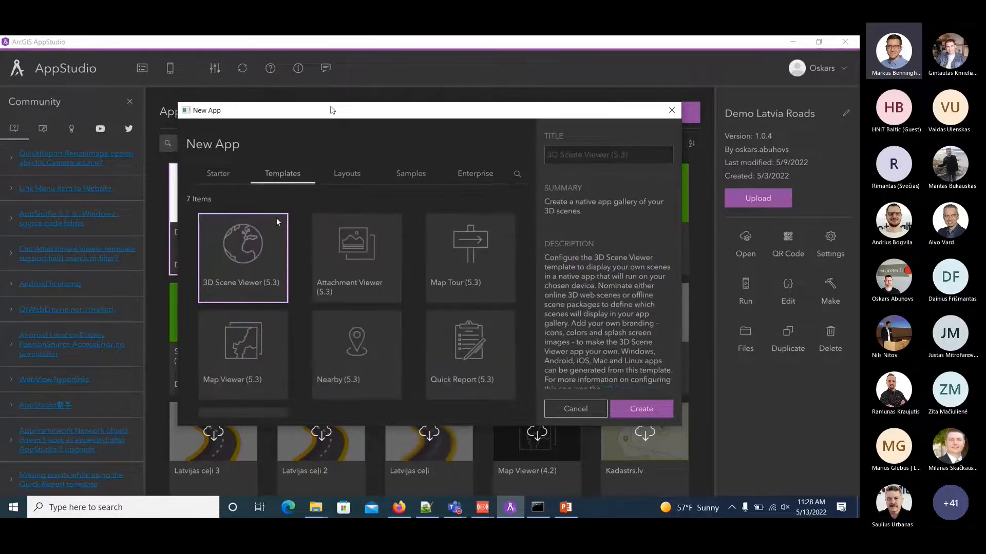
{"action": "left_click", "coordinate": [228, 370]}
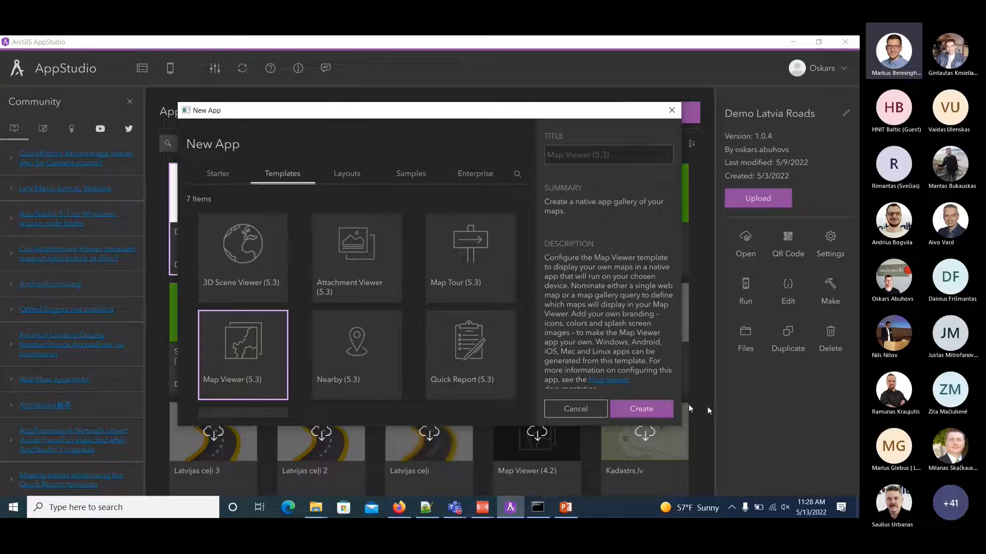
{"action": "left_click", "coordinate": [641, 410]}
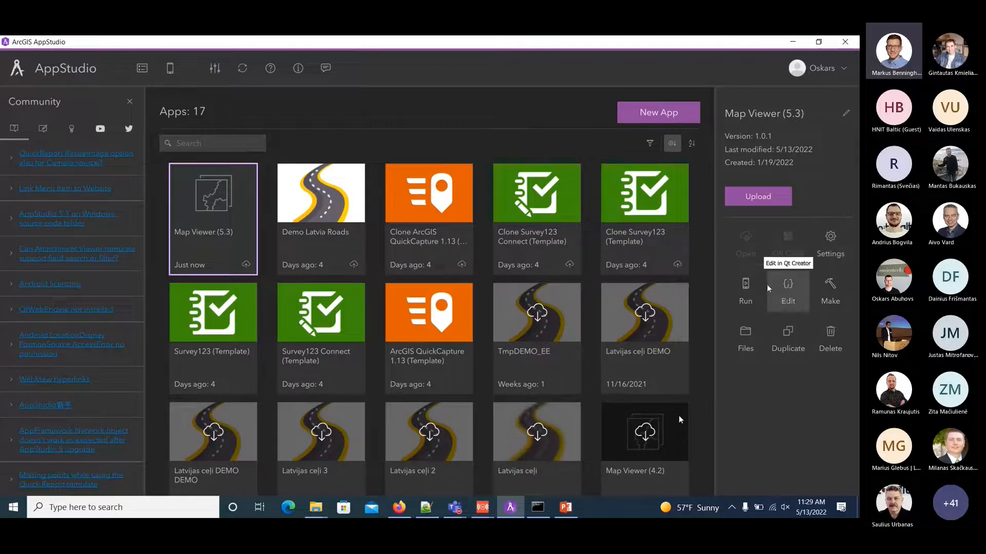
Inspect the Map Viewer (5.3) app's source code in Qt Creator and its Cloud Make and Local Make build methods.
{"action": "left_click", "coordinate": [791, 296]}
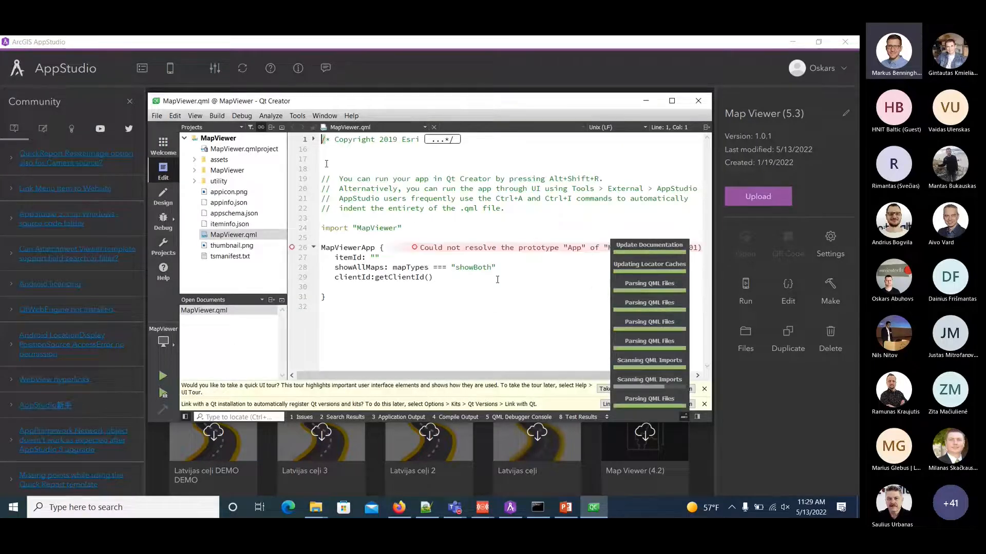
{"action": "left_click", "coordinate": [698, 103]}
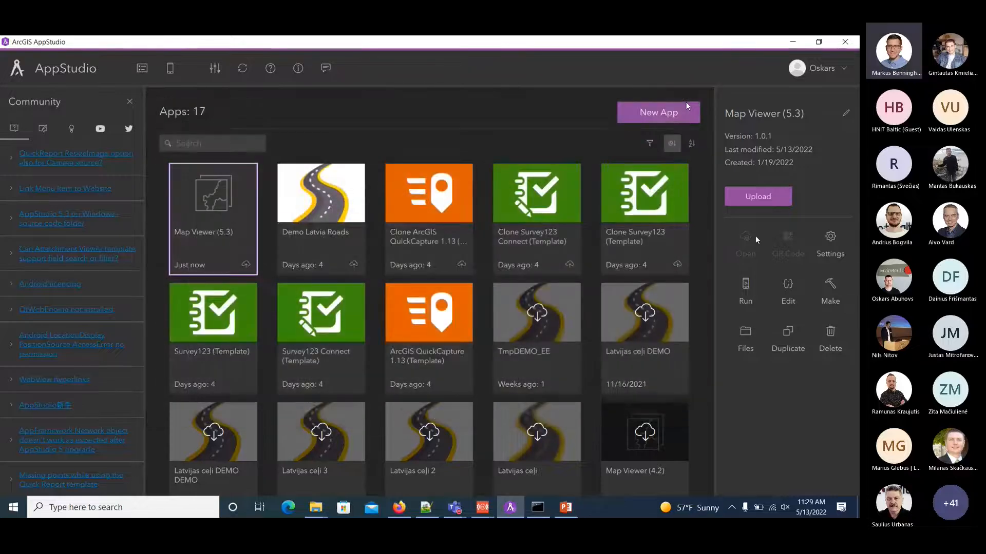
{"action": "left_click", "coordinate": [830, 297]}
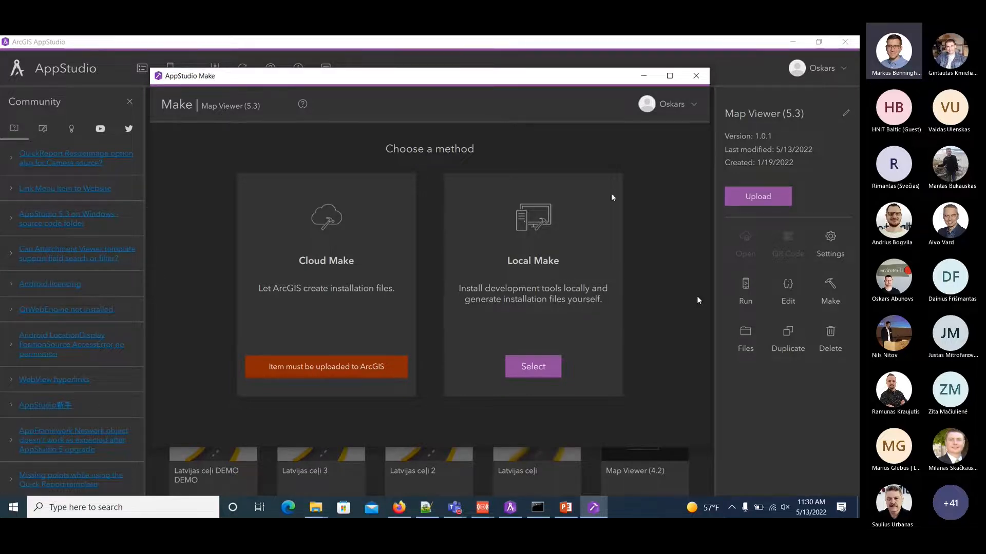
{"action": "left_click", "coordinate": [696, 77]}
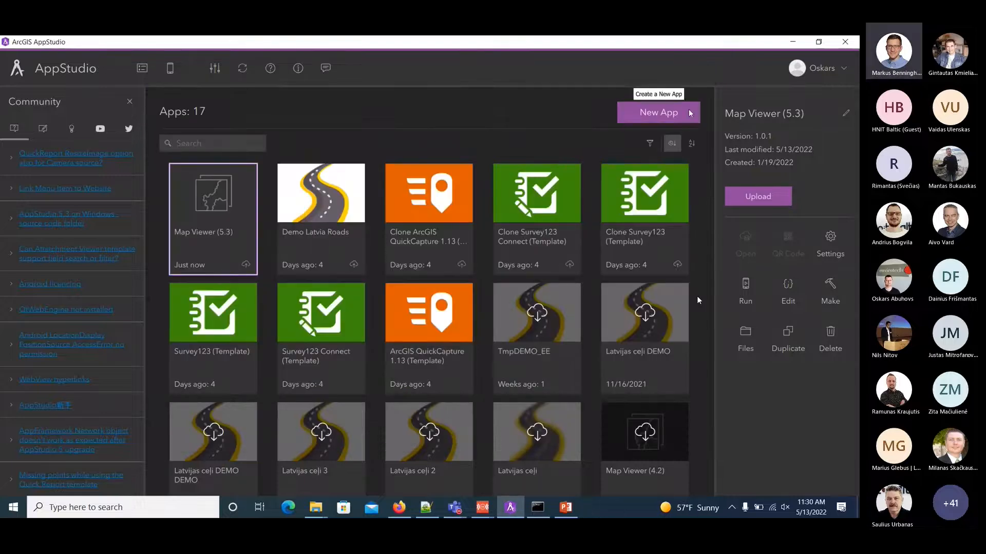
View the Map Viewer (5.3) app's project files, and open its Duplicate App dialog without creating a copy.
{"action": "left_click", "coordinate": [745, 341]}
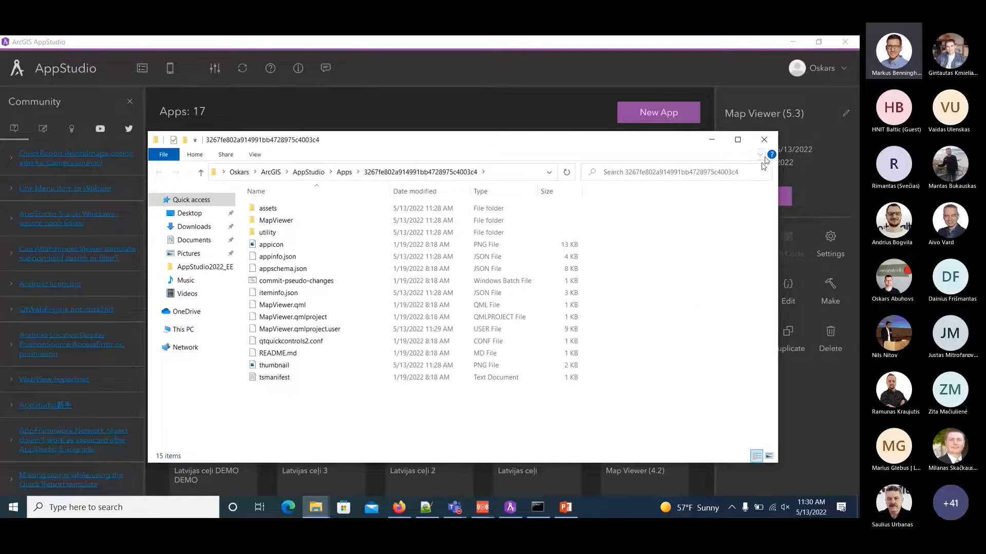
{"action": "left_click", "coordinate": [772, 144]}
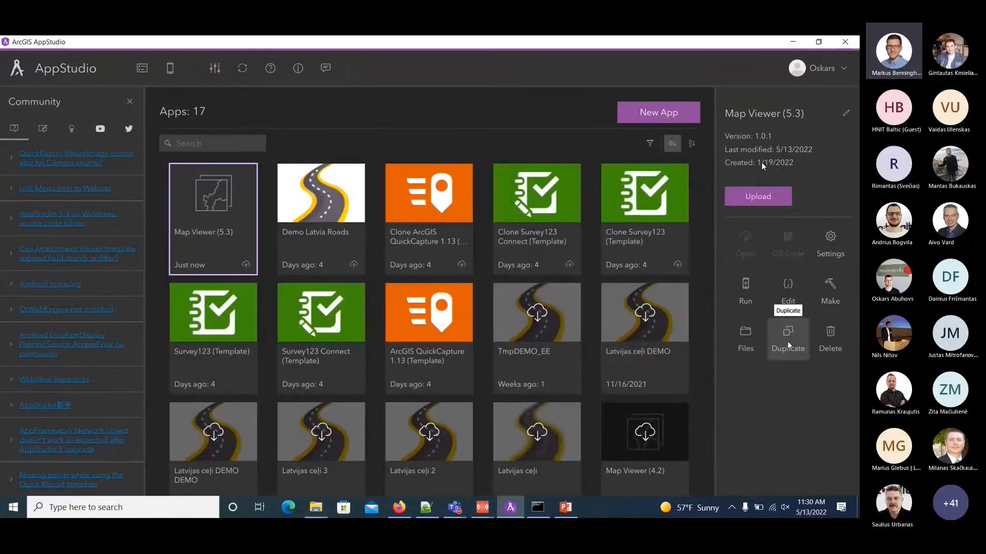
{"action": "left_click", "coordinate": [788, 343]}
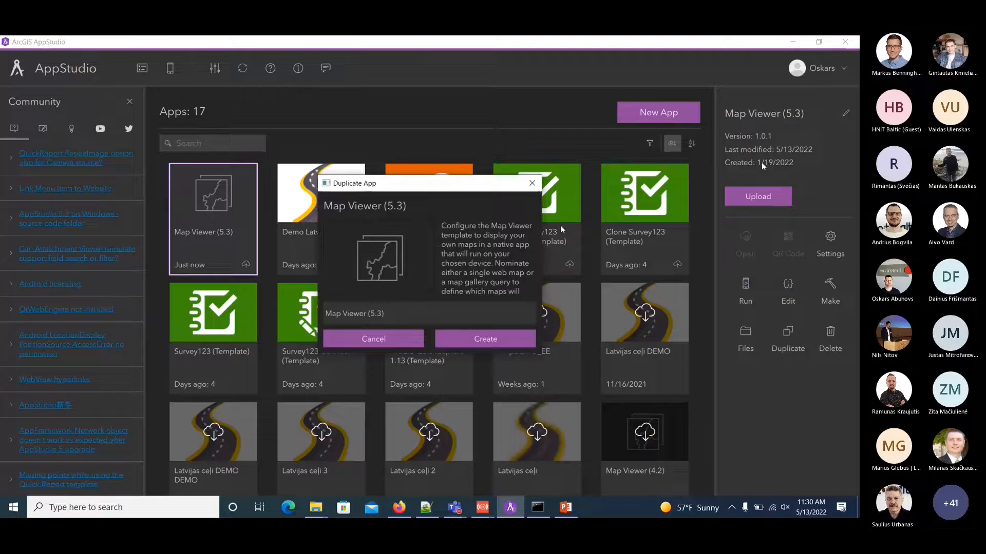
{"action": "left_click", "coordinate": [532, 184]}
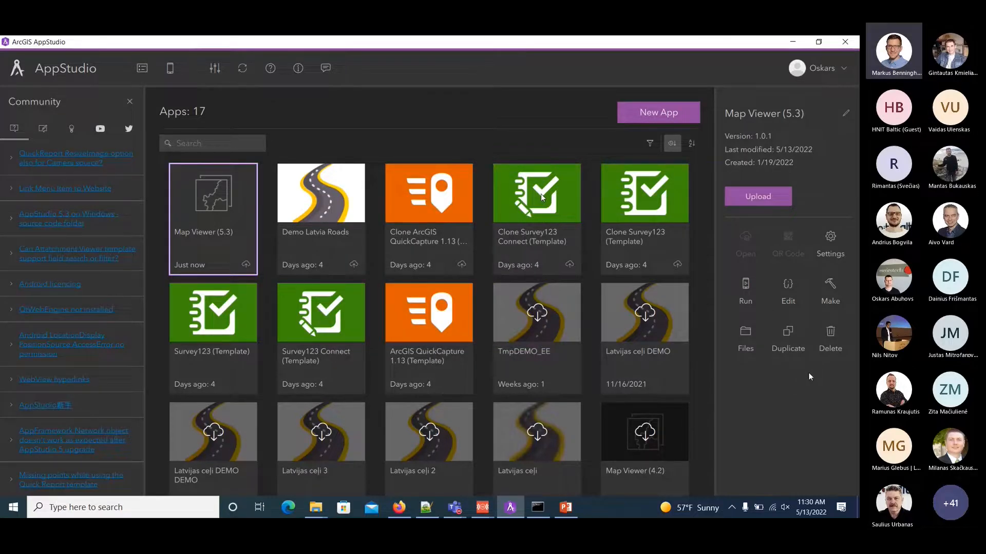
Open the Map Viewer (5.3) app's settings and review its details, resources, start screen and other properties.
{"action": "left_click", "coordinate": [833, 243]}
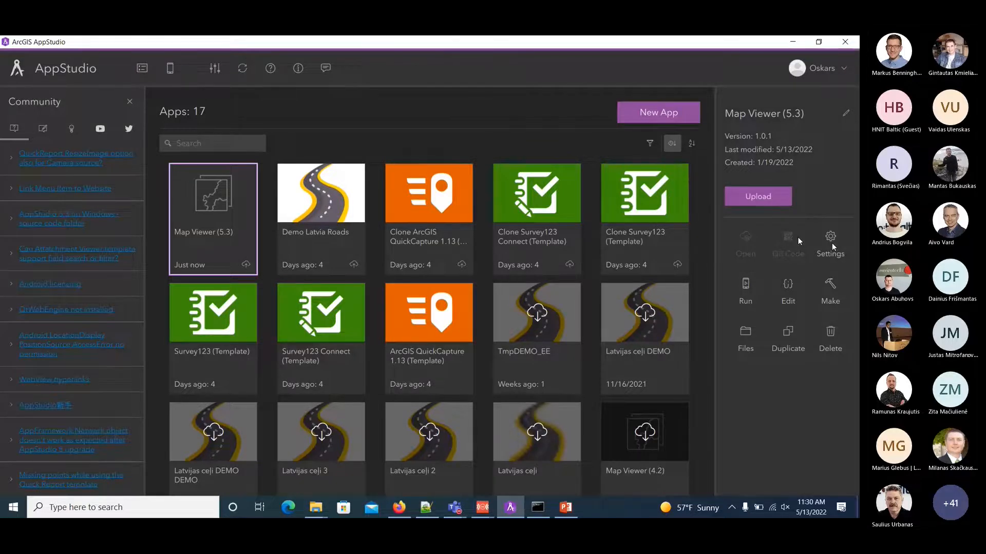
{"action": "left_click", "coordinate": [831, 244]}
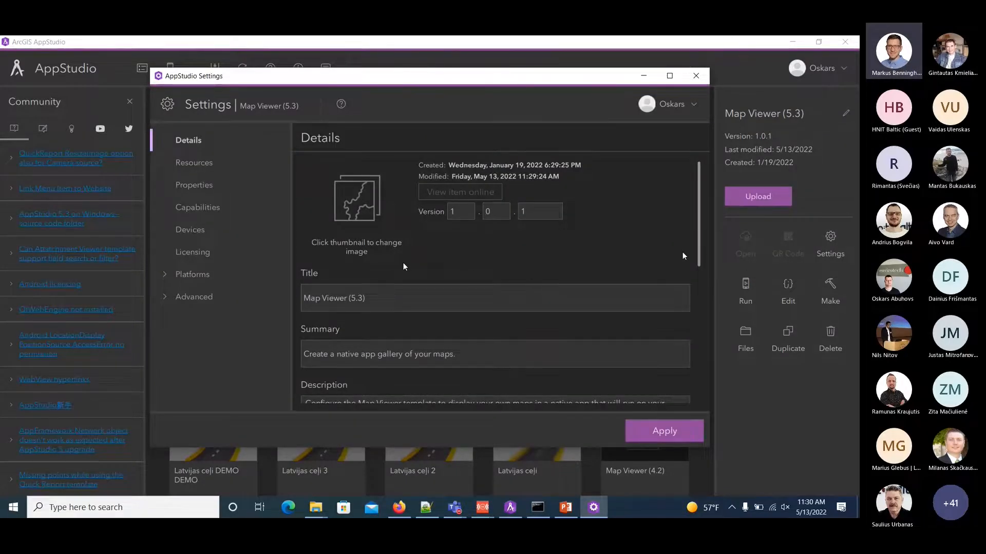
{"action": "scroll", "coordinate": [404, 266], "scroll_direction": "down", "scroll_amount": 1}
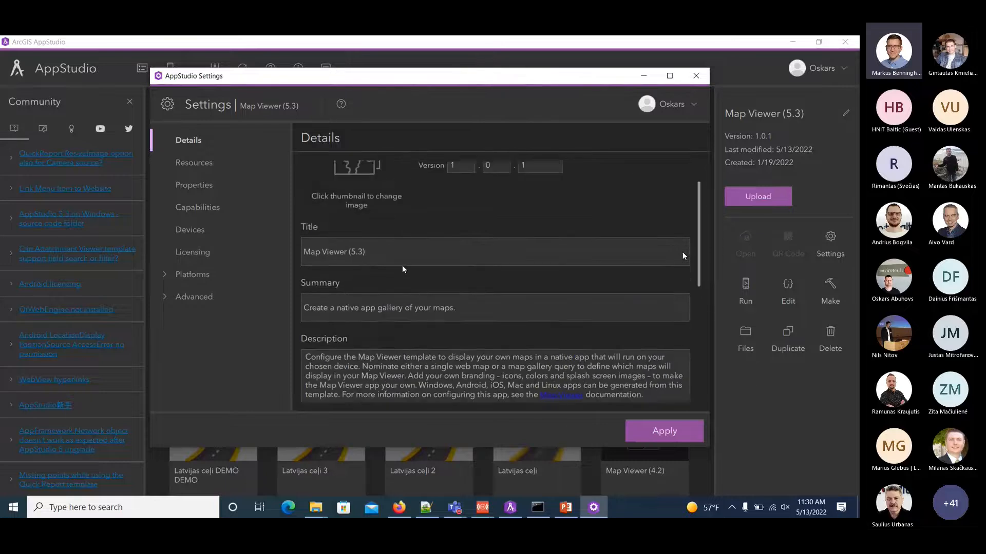
{"action": "scroll", "coordinate": [403, 268], "scroll_direction": "up", "scroll_amount": 1}
{"action": "left_click", "coordinate": [204, 166]}
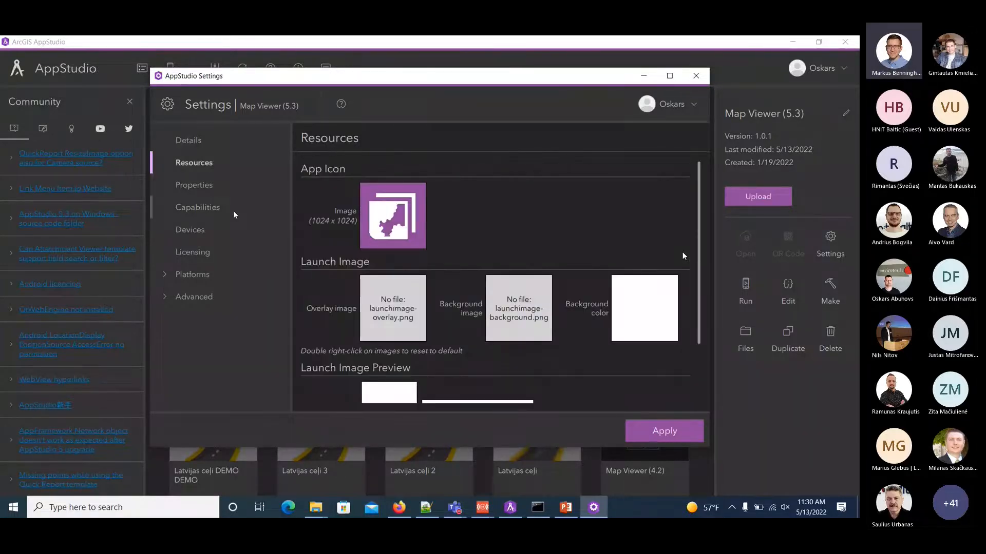
{"action": "left_click", "coordinate": [205, 191]}
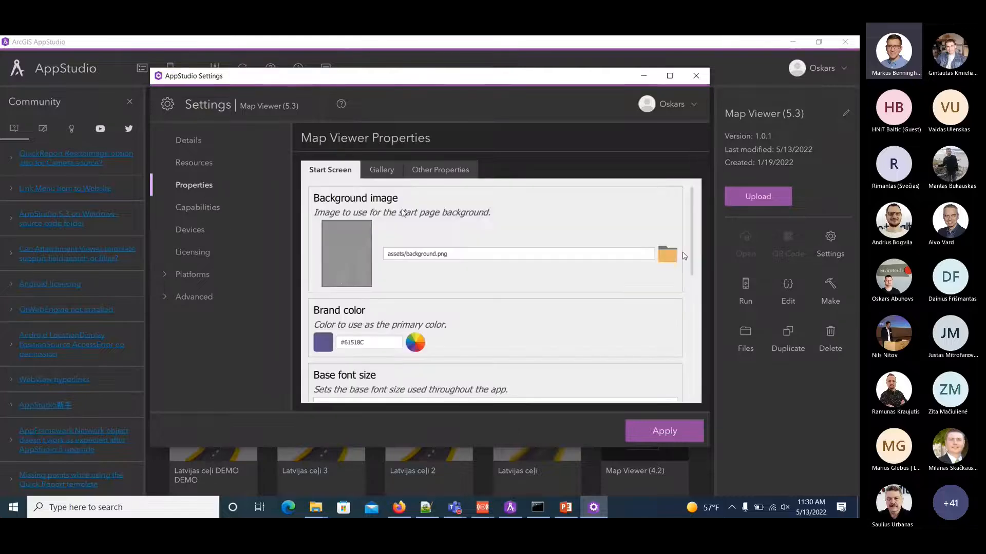
{"action": "left_click", "coordinate": [415, 170]}
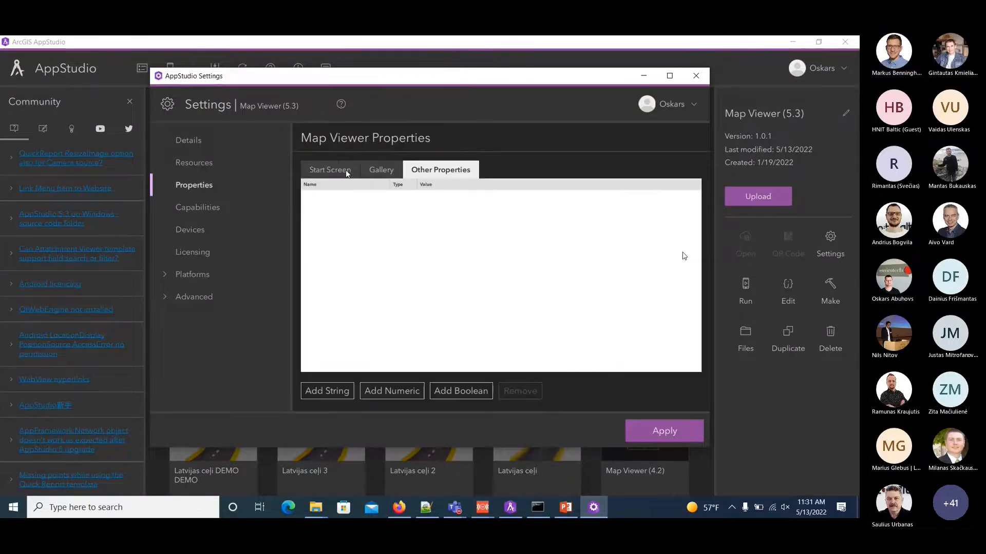
{"action": "left_click", "coordinate": [347, 170]}
Review the app's capabilities and try enabling Camera and Microphone under Multimedia.
{"action": "left_click", "coordinate": [208, 208]}
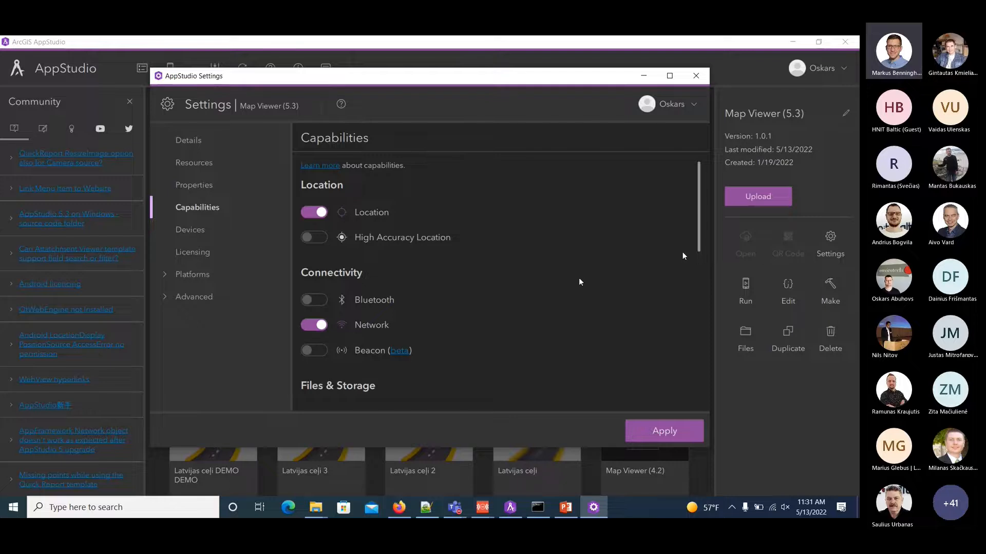
{"action": "scroll", "coordinate": [518, 277], "scroll_direction": "down", "scroll_amount": 3}
{"action": "scroll", "coordinate": [510, 283], "scroll_direction": "down", "scroll_amount": 5}
{"action": "left_click", "coordinate": [318, 262]}
{"action": "scroll", "coordinate": [501, 282], "scroll_direction": "down", "scroll_amount": 1}
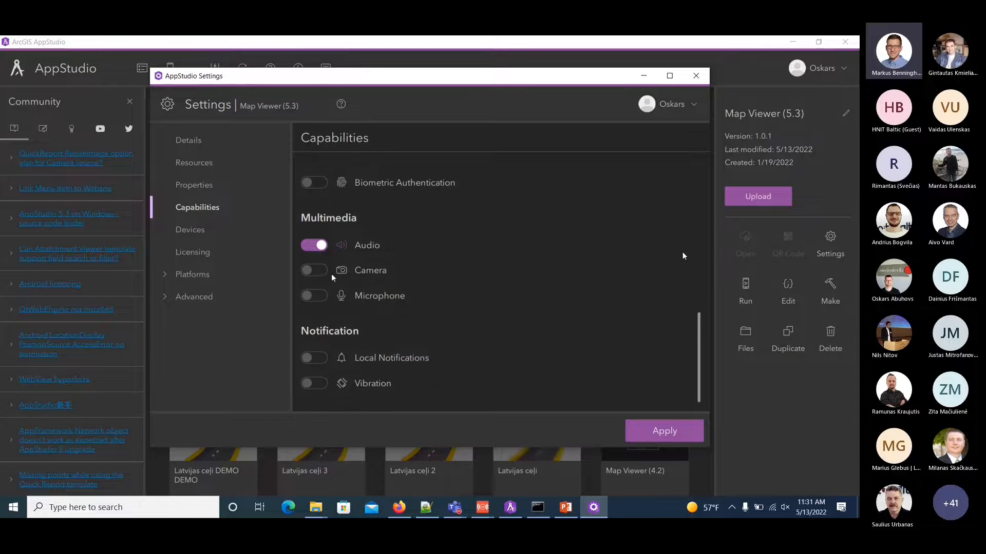
{"action": "left_click", "coordinate": [318, 271]}
{"action": "left_click", "coordinate": [318, 296]}
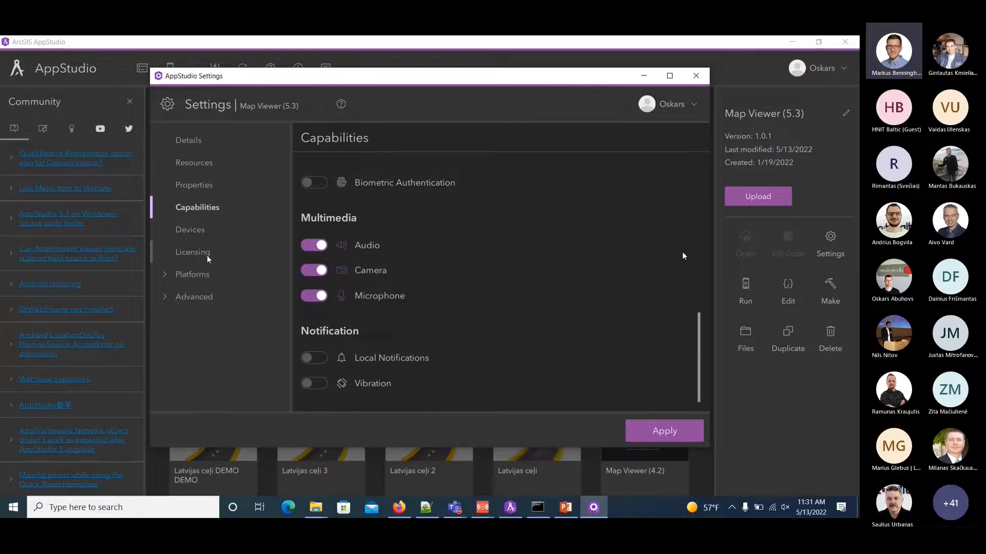
Review the app's device, licensing, Android, iOS, Windows and advanced environment settings, and close the settings without applying.
{"action": "left_click", "coordinate": [189, 232]}
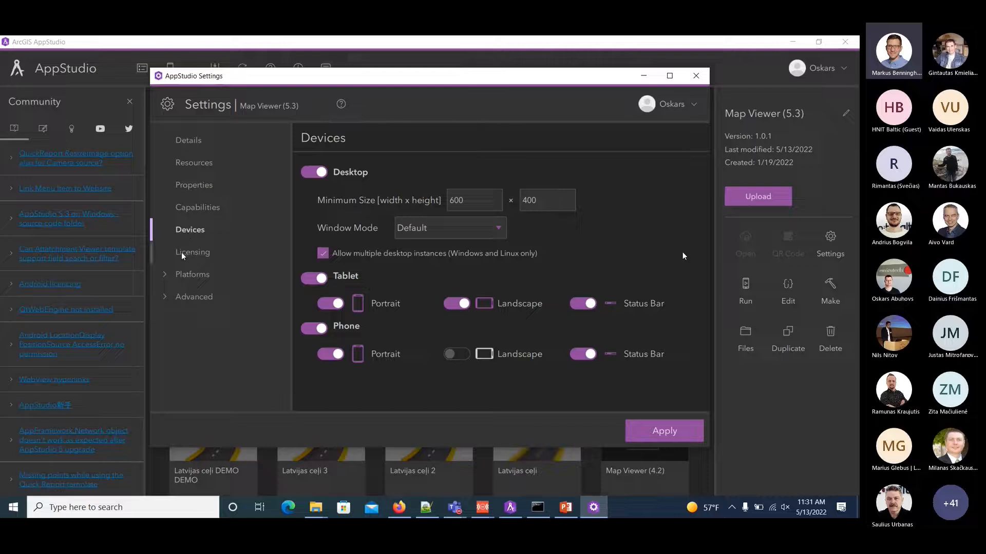
{"action": "left_click", "coordinate": [184, 254]}
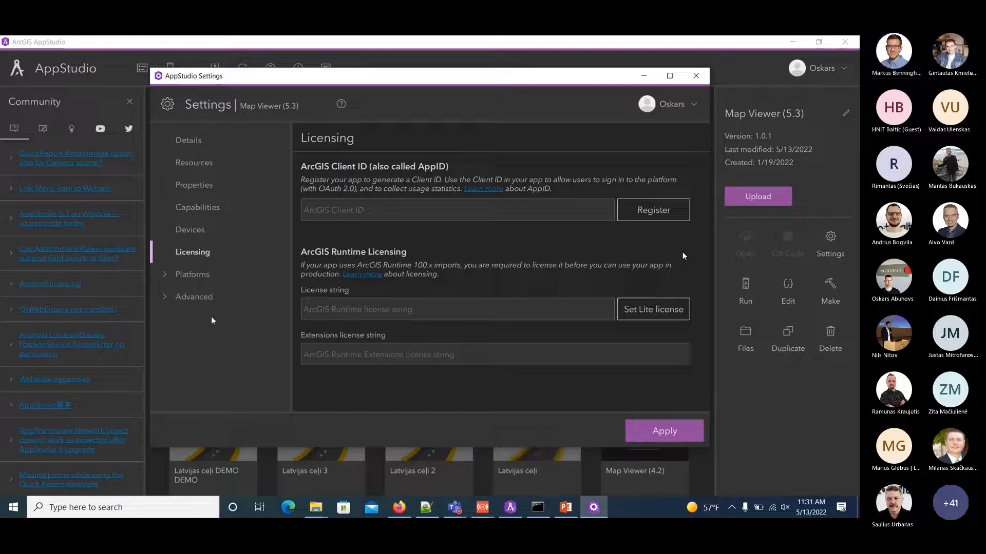
{"action": "left_click", "coordinate": [165, 275]}
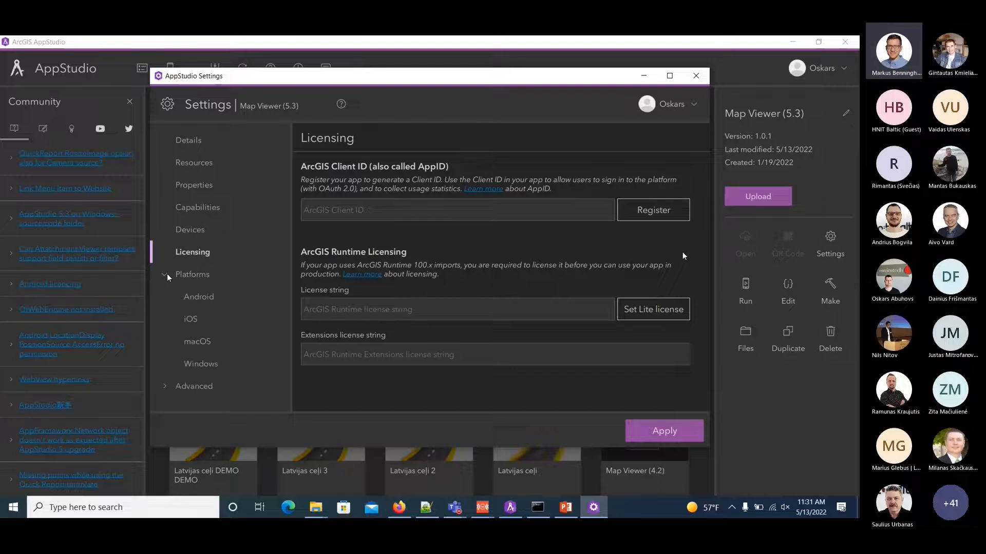
{"action": "left_click", "coordinate": [209, 297]}
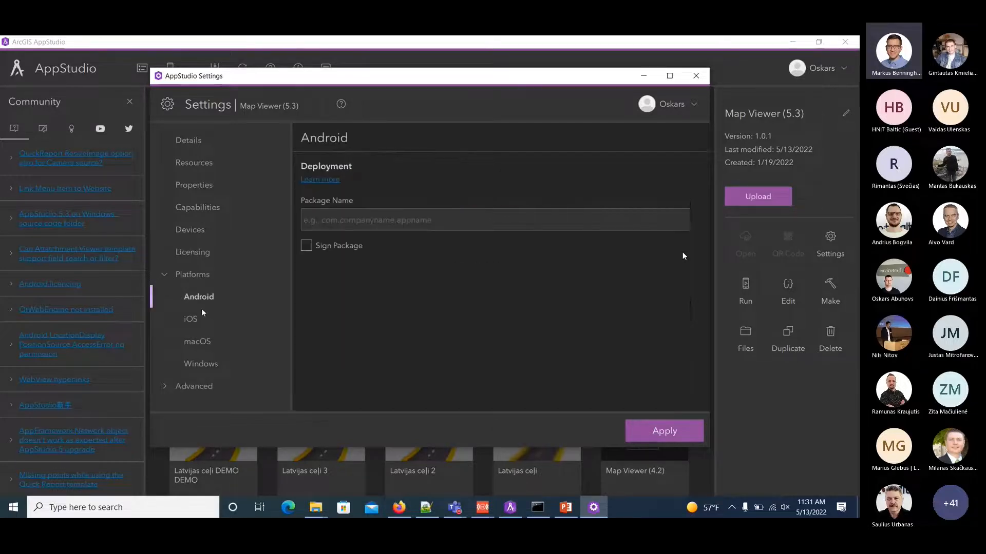
{"action": "left_click", "coordinate": [200, 318]}
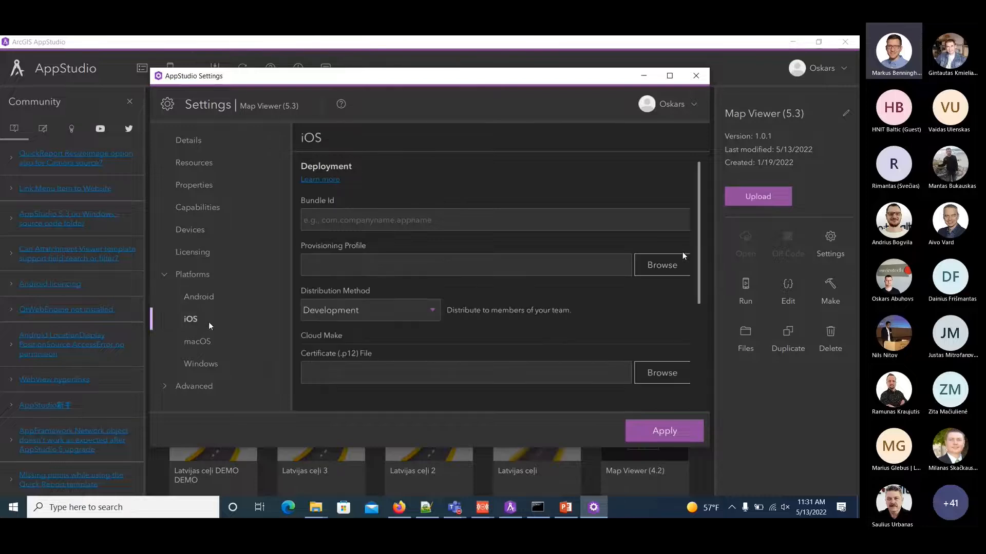
{"action": "left_click", "coordinate": [165, 386]}
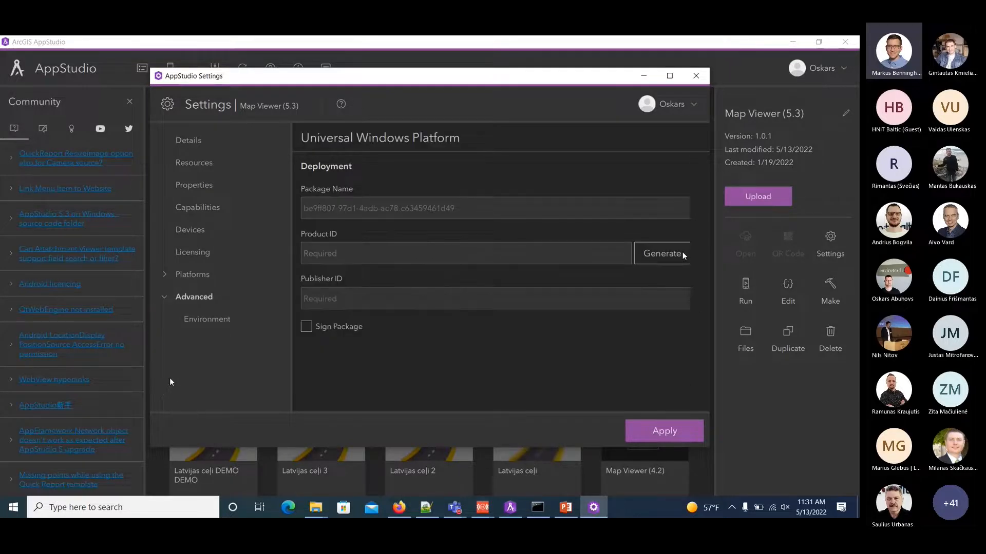
{"action": "left_click", "coordinate": [201, 321]}
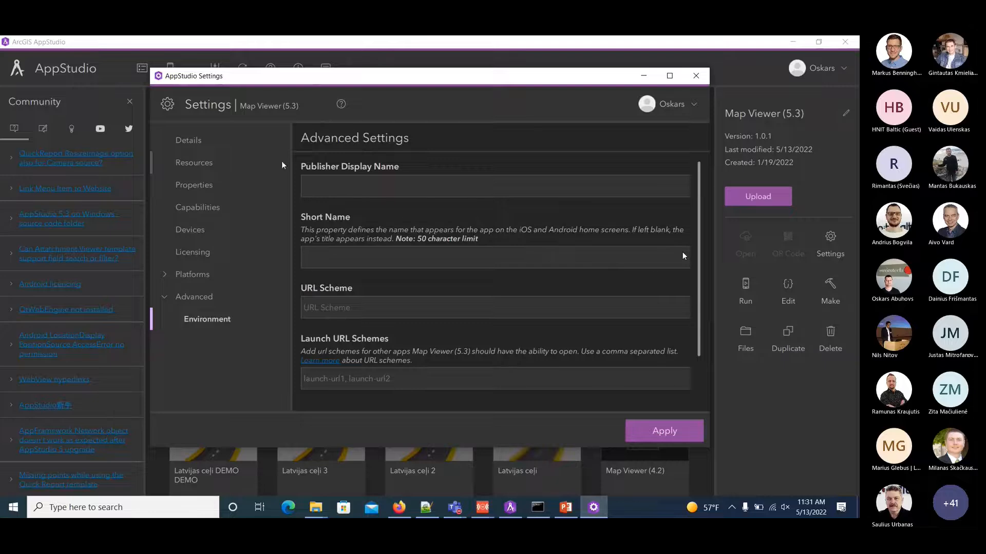
{"action": "left_click", "coordinate": [696, 76]}
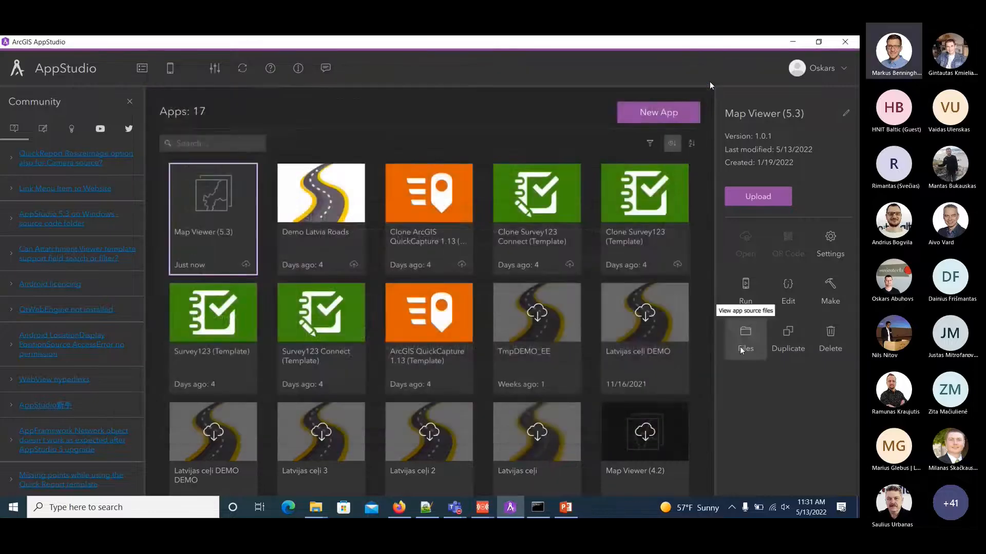
Copy the road and road_back PNG images from the AppStudio2022_EE folder into the Map Viewer app's assets folder.
{"action": "left_click", "coordinate": [744, 338]}
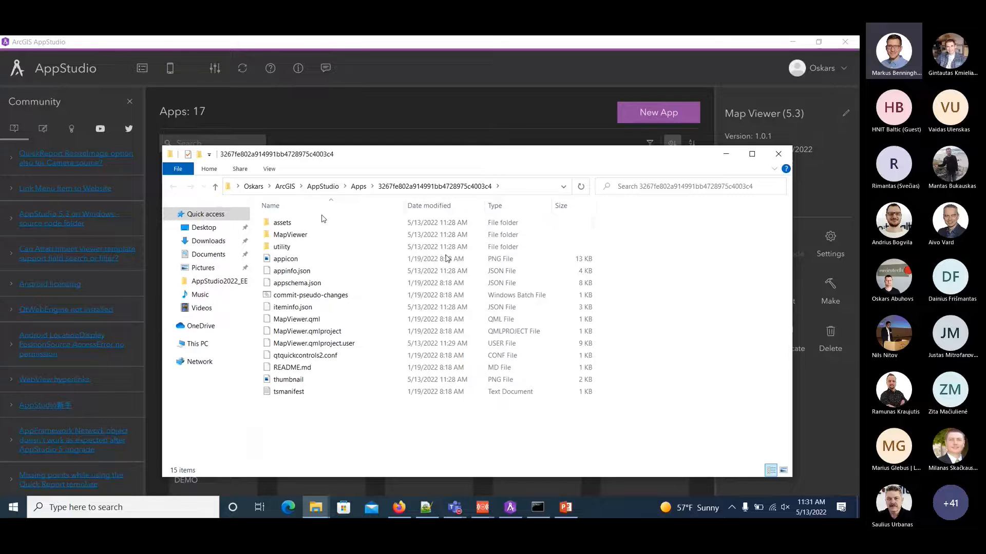
{"action": "double_click", "coordinate": [323, 219]}
{"action": "left_click_drag", "start_coordinate": [486, 154], "coordinate": [402, 122]}
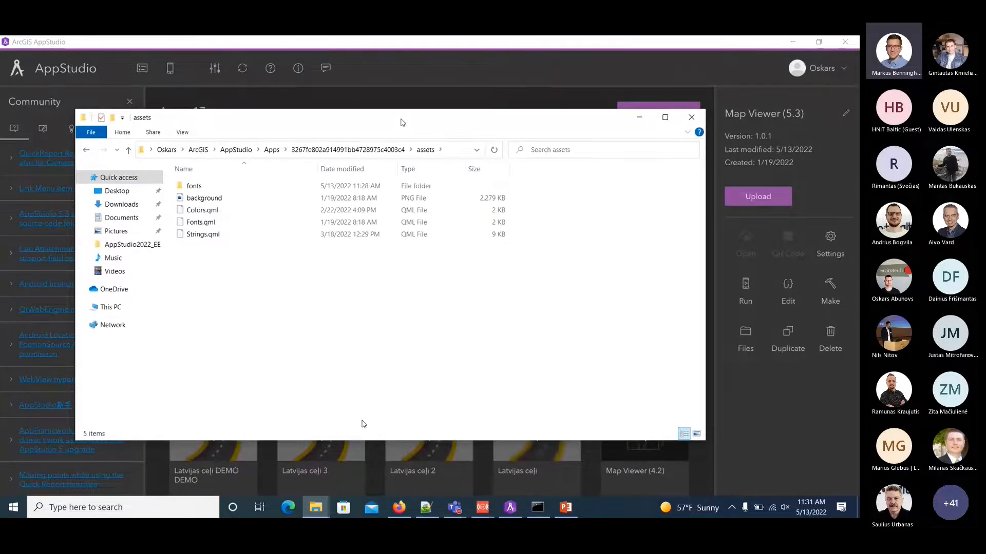
{"action": "mouse_move", "coordinate": [316, 507]}
{"action": "left_click", "coordinate": [203, 441]}
{"action": "left_click", "coordinate": [237, 252]}
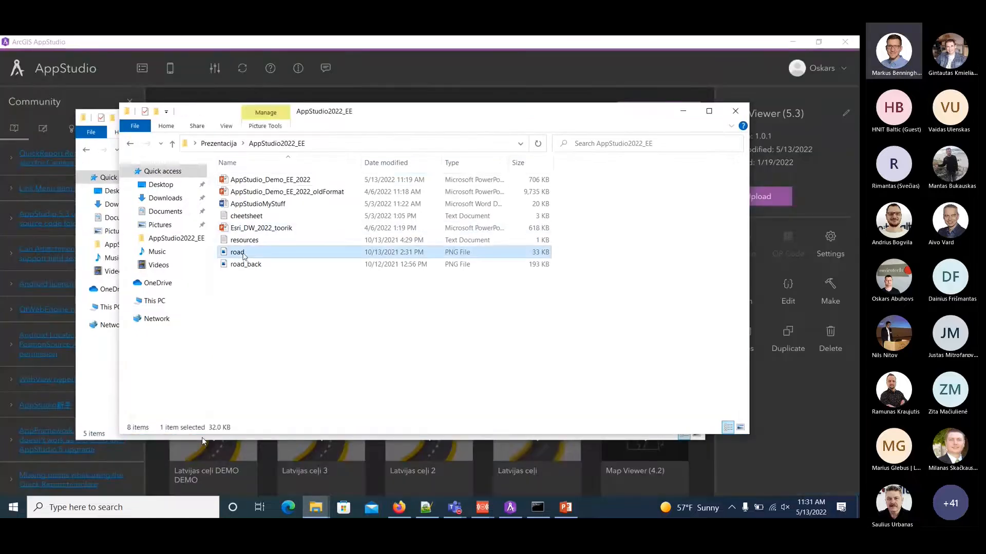
{"action": "left_click", "coordinate": [250, 273], "text": "ctrl"}
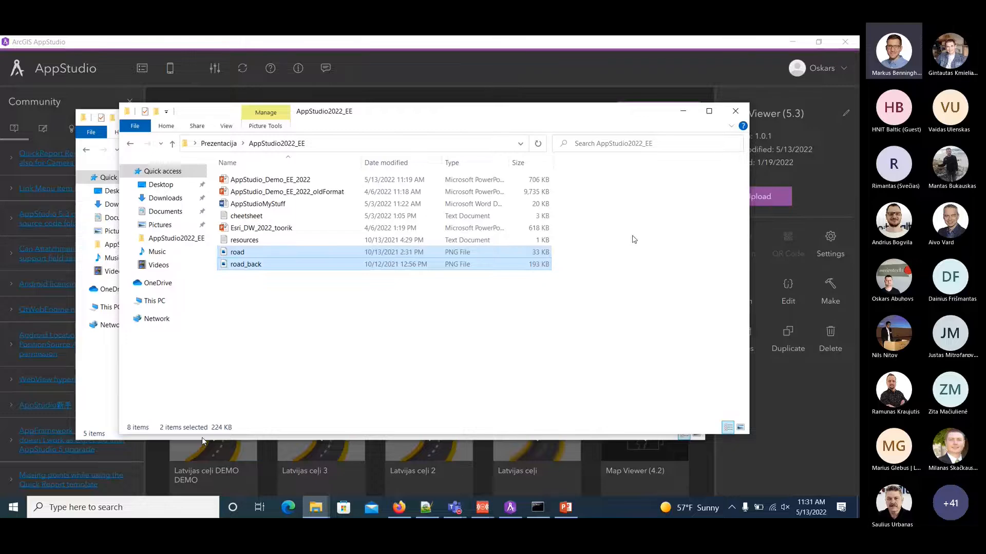
{"action": "left_click", "coordinate": [685, 111]}
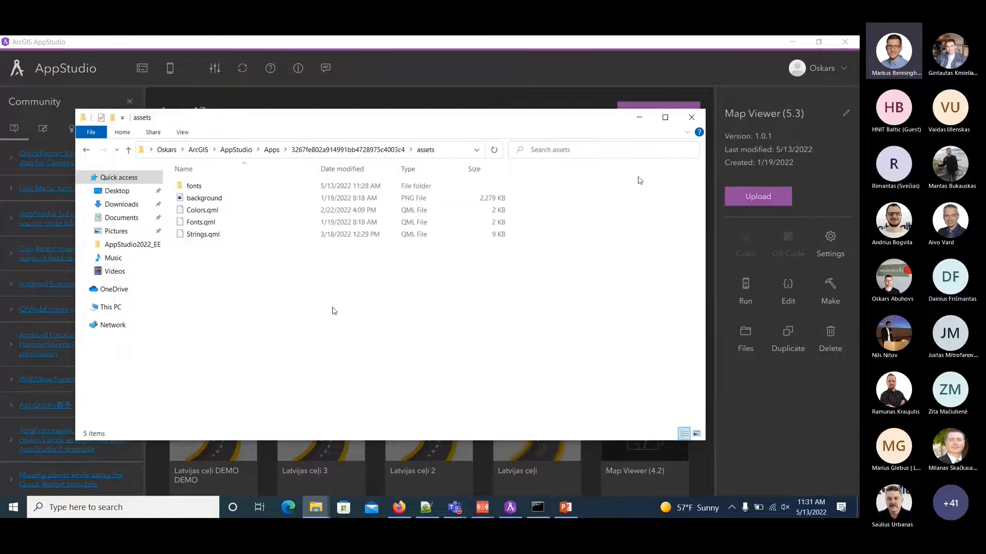
{"action": "key", "text": "ctrl+v"}
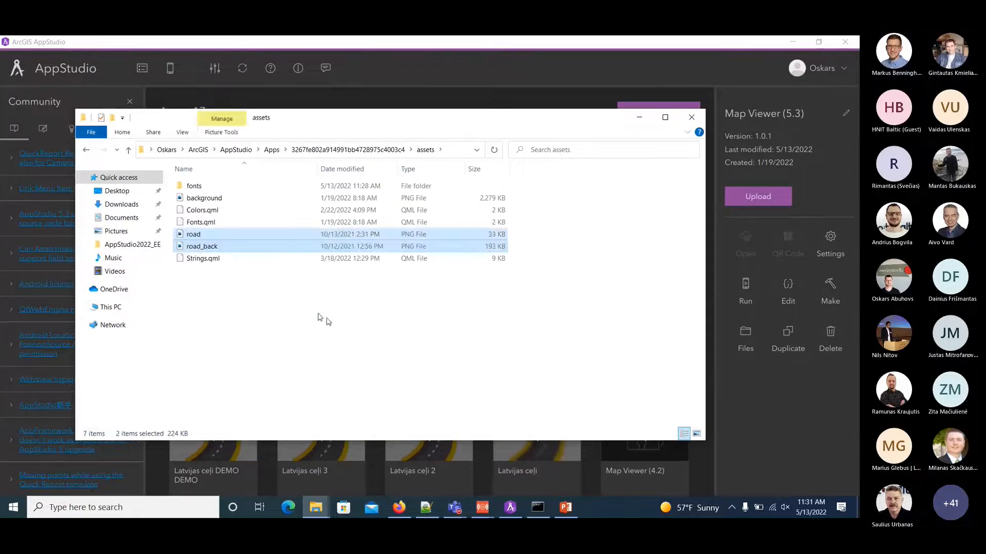
{"action": "left_click", "coordinate": [367, 322]}
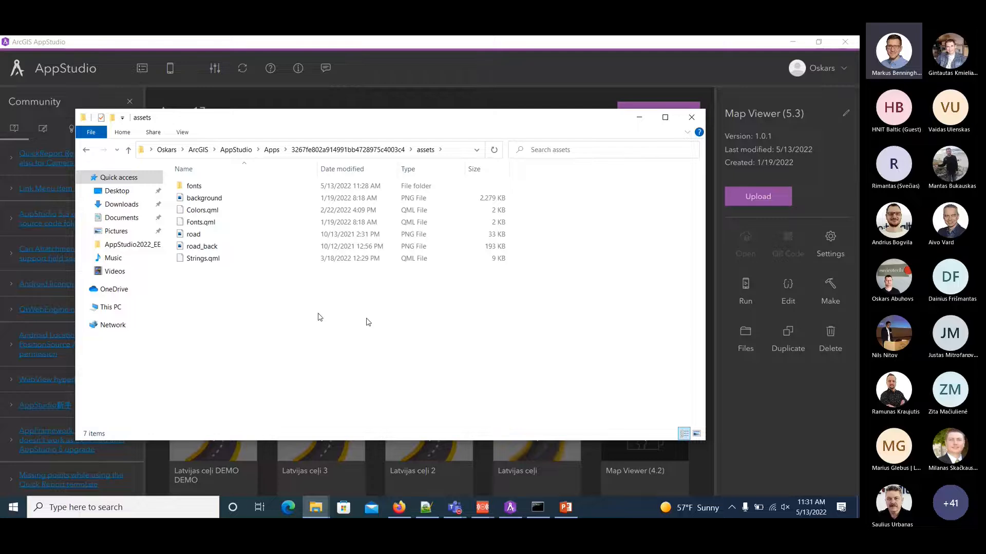
{"action": "left_click", "coordinate": [639, 118]}
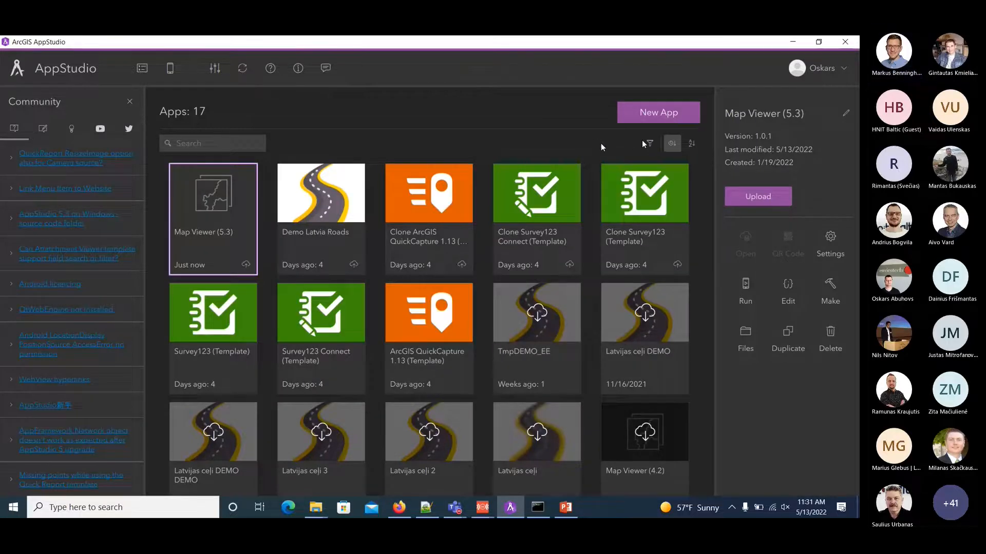
Change the app's title in its settings to "Latvian roadsDemo Developer", copying "Latvian roads" from cheetsheet.txt in Notepad++.
{"action": "left_click", "coordinate": [821, 241]}
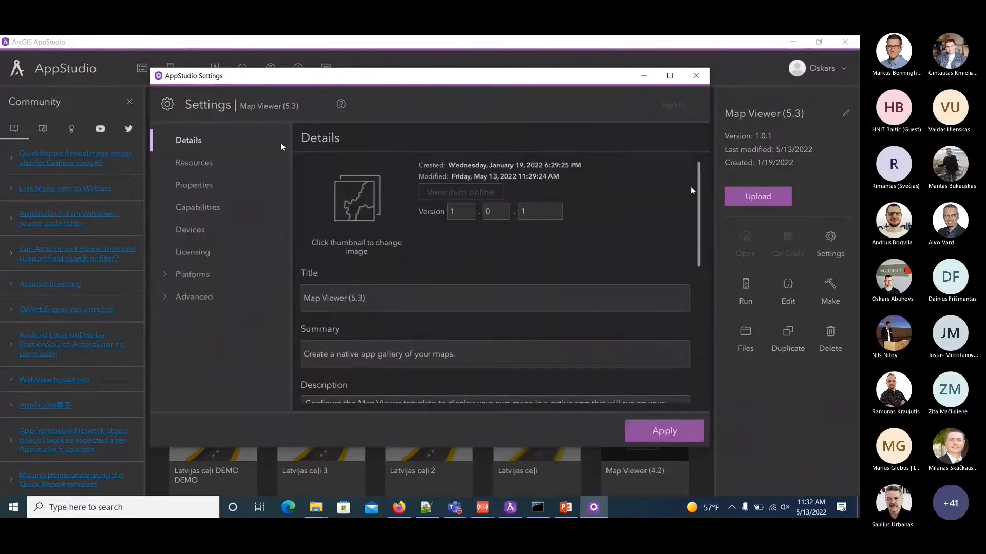
{"action": "left_click", "coordinate": [428, 512]}
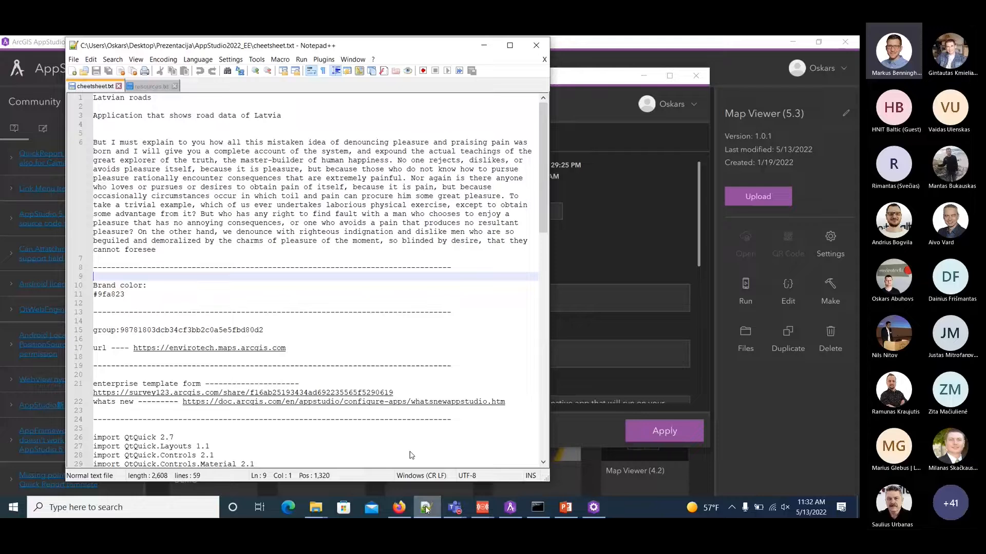
{"action": "left_click", "coordinate": [161, 97]}
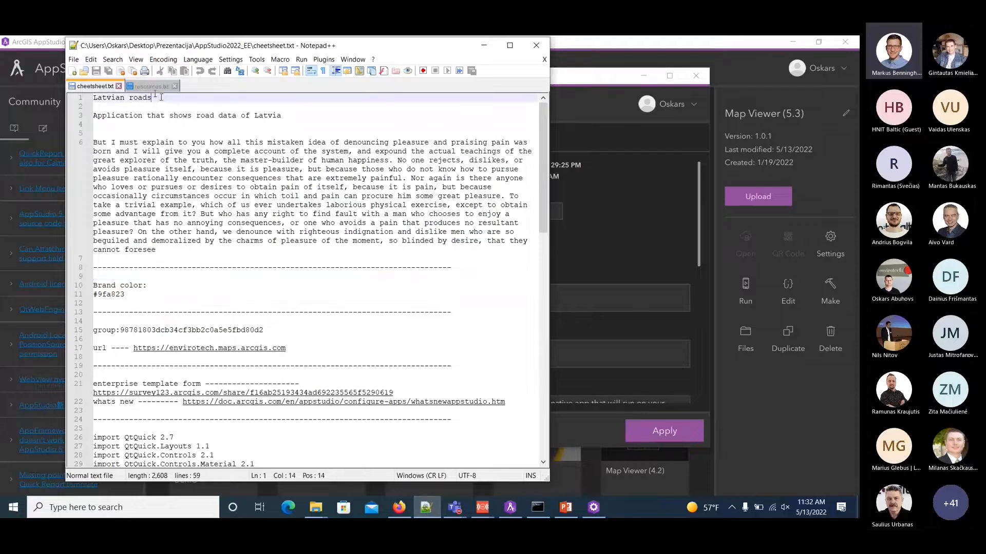
{"action": "left_click_drag", "start_coordinate": [160, 97], "coordinate": [92, 97]}
{"action": "key", "text": "ctrl+c"}
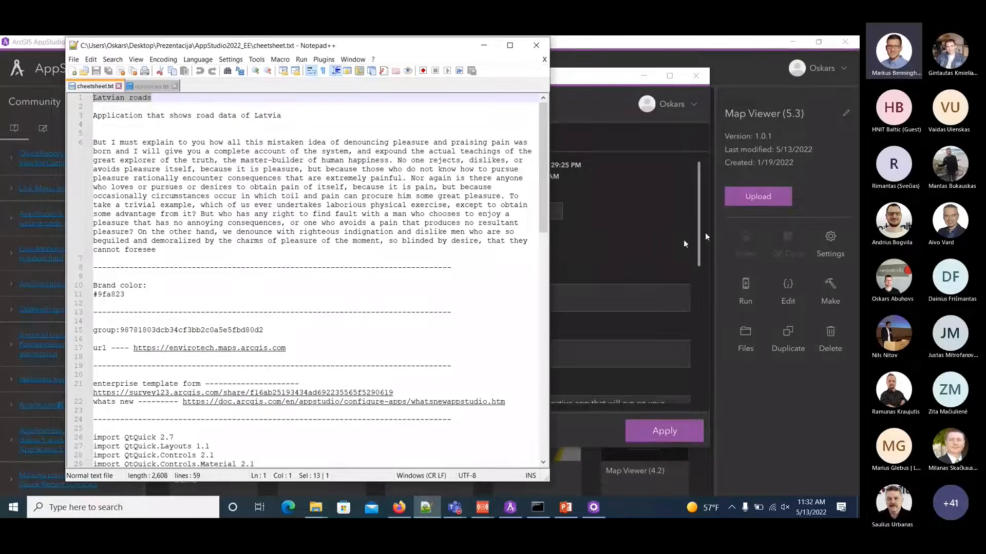
{"action": "left_click", "coordinate": [604, 241]}
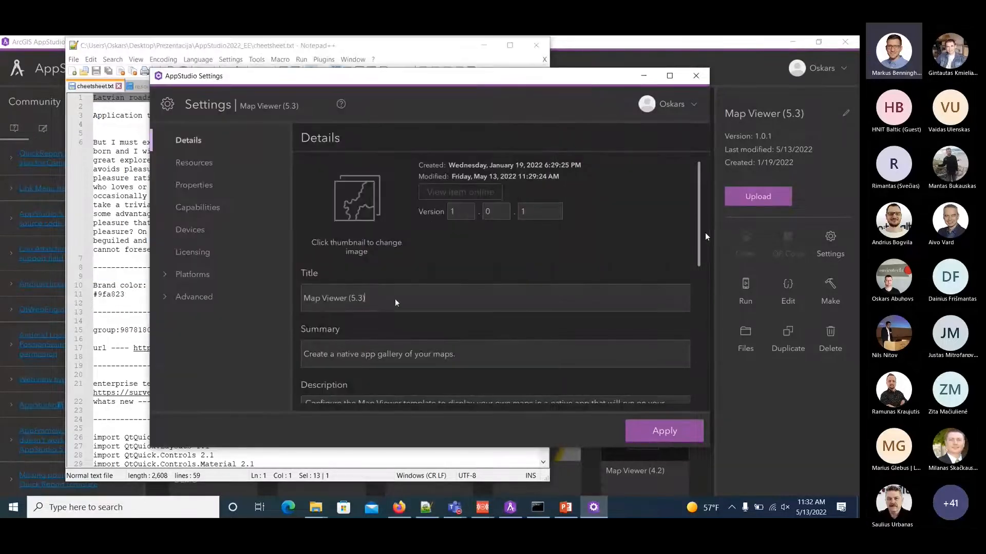
{"action": "left_click_drag", "start_coordinate": [408, 303], "coordinate": [276, 294]}
{"action": "key", "text": "ctrl+v"}
{"action": "type", "text": "Dem"}
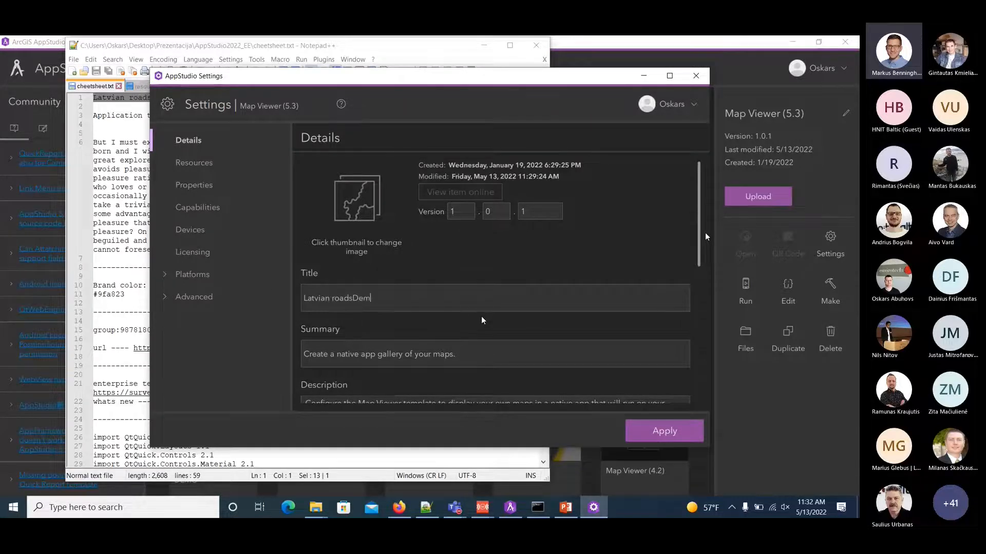
{"action": "type", "text": "o Developer"}
Replace the app's summary with "Application that shows road data of Latvia", copied from cheetsheet.txt.
{"action": "left_click", "coordinate": [85, 129]}
{"action": "left_click_drag", "start_coordinate": [281, 116], "coordinate": [94, 120]}
{"action": "key", "text": "ctrl+c"}
{"action": "left_click", "coordinate": [560, 203]}
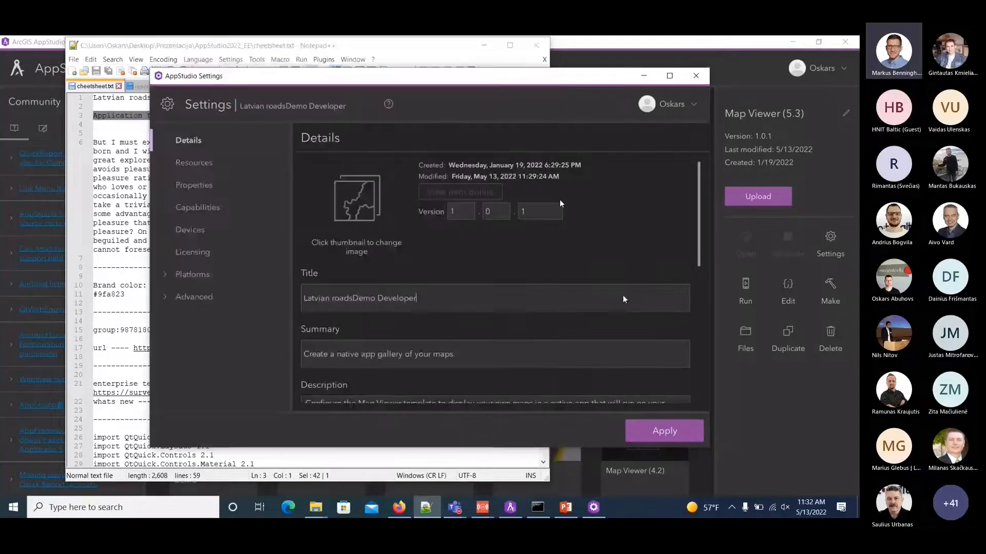
{"action": "left_click_drag", "start_coordinate": [481, 360], "coordinate": [280, 356]}
{"action": "key", "text": "ctrl+v"}
Replace the app's description with the paragraph starting "But I must explain to you", copied from cheetsheet.txt in Notepad++.
{"action": "scroll", "coordinate": [408, 359], "scroll_direction": "down", "scroll_amount": 4}
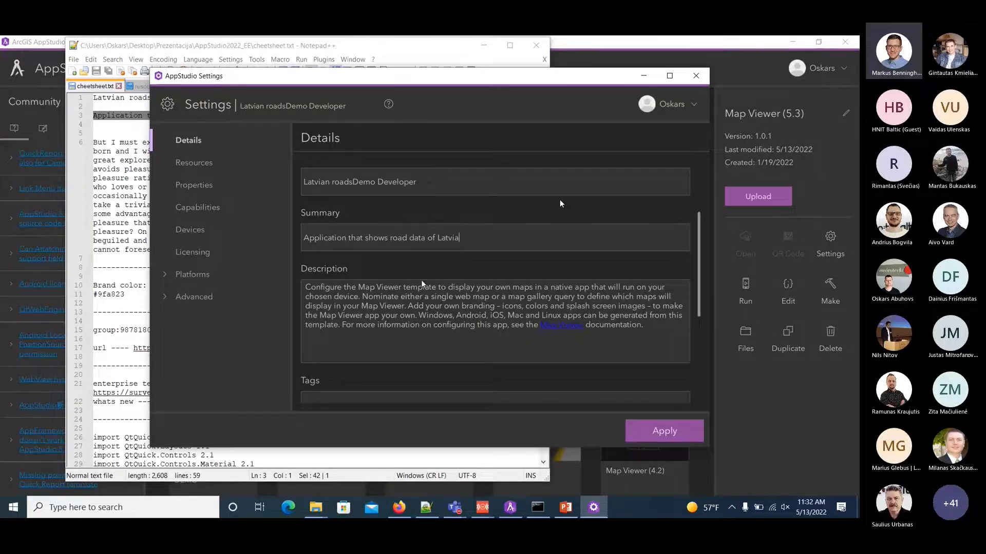
{"action": "left_click", "coordinate": [170, 250]}
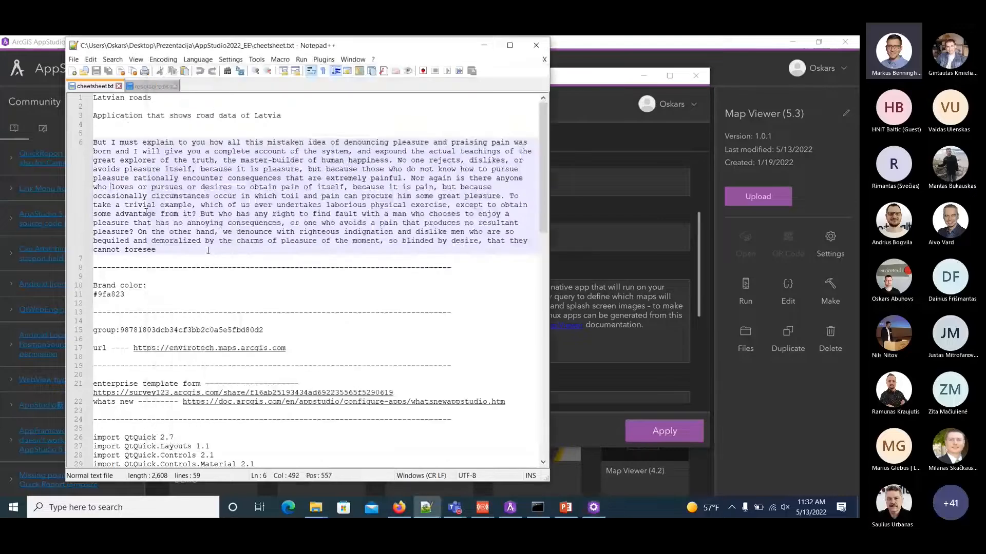
{"action": "left_click_drag", "start_coordinate": [170, 250], "coordinate": [94, 145]}
{"action": "key", "text": "ctrl+c"}
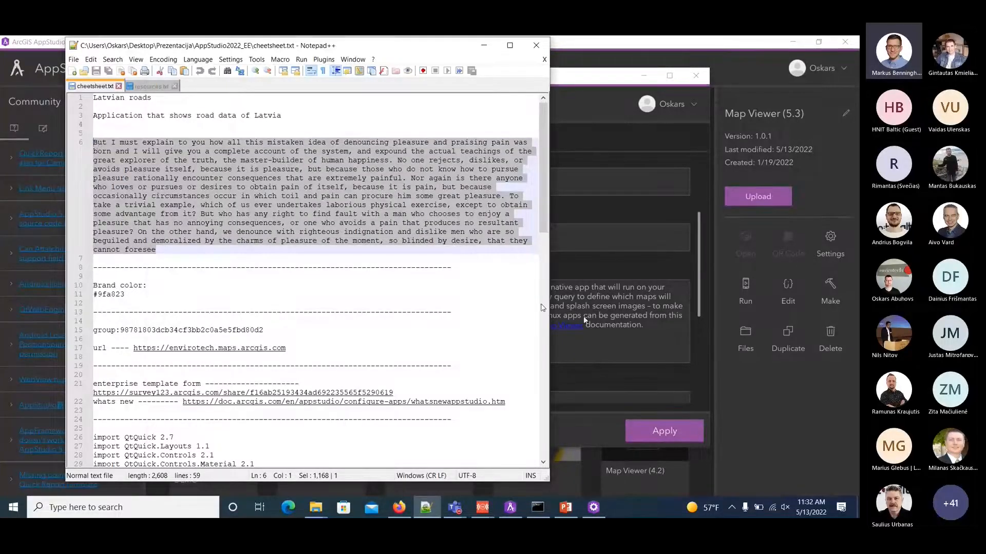
{"action": "left_click", "coordinate": [611, 306]}
{"action": "key", "text": "ctrl+a"}
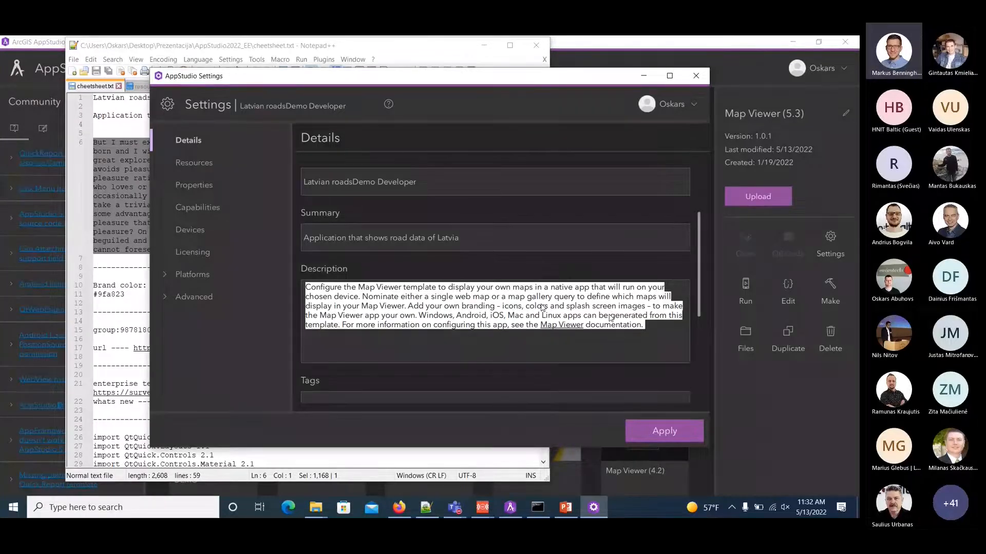
{"action": "key", "text": "ctrl+v"}
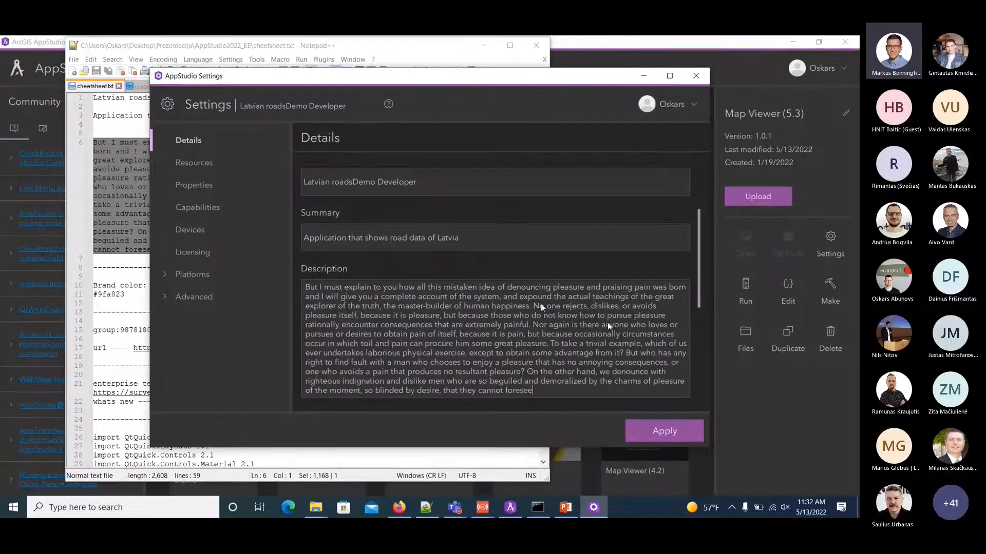
Apply the app's edited details, close the settings and refresh the app gallery.
{"action": "scroll", "coordinate": [608, 326], "scroll_direction": "down", "scroll_amount": 2}
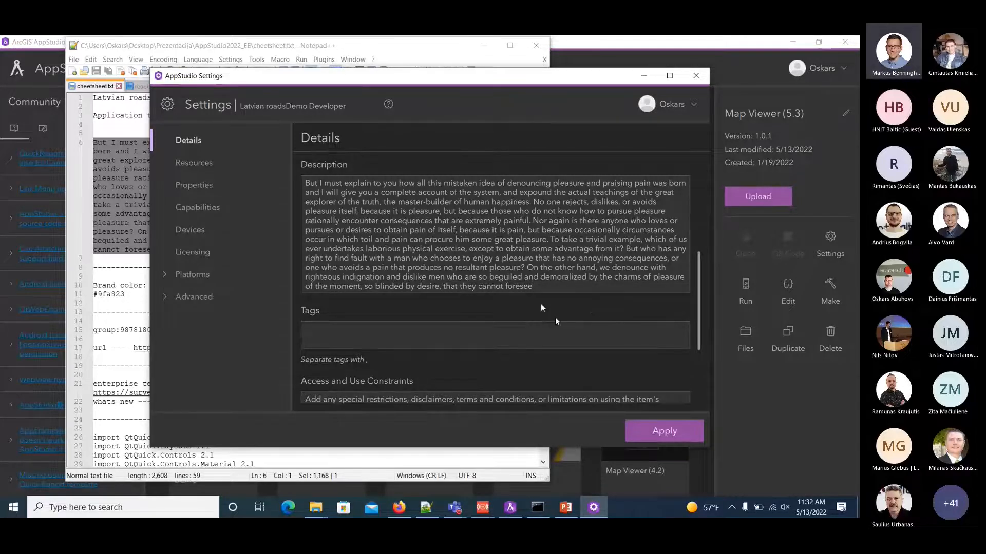
{"action": "scroll", "coordinate": [591, 309], "scroll_direction": "down", "scroll_amount": 4}
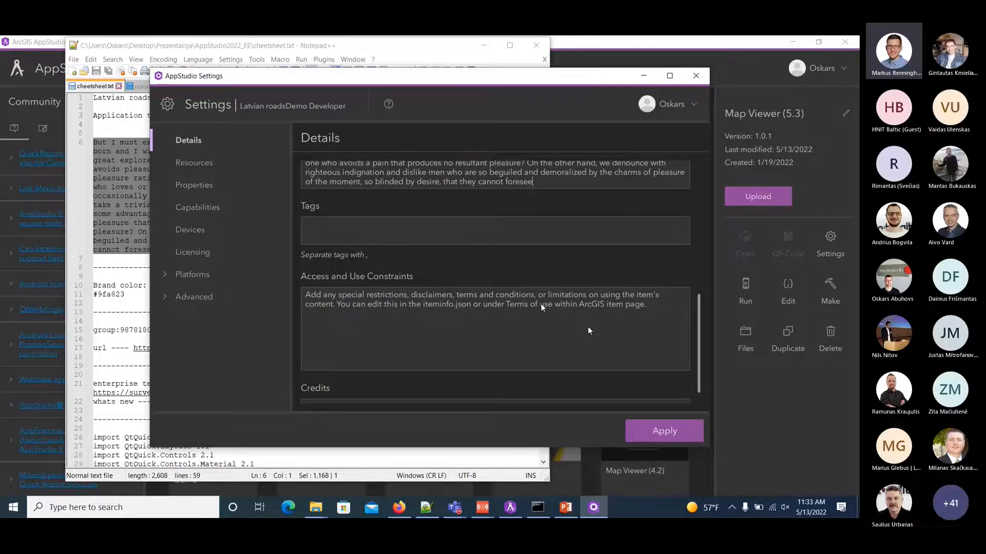
{"action": "left_click", "coordinate": [663, 431]}
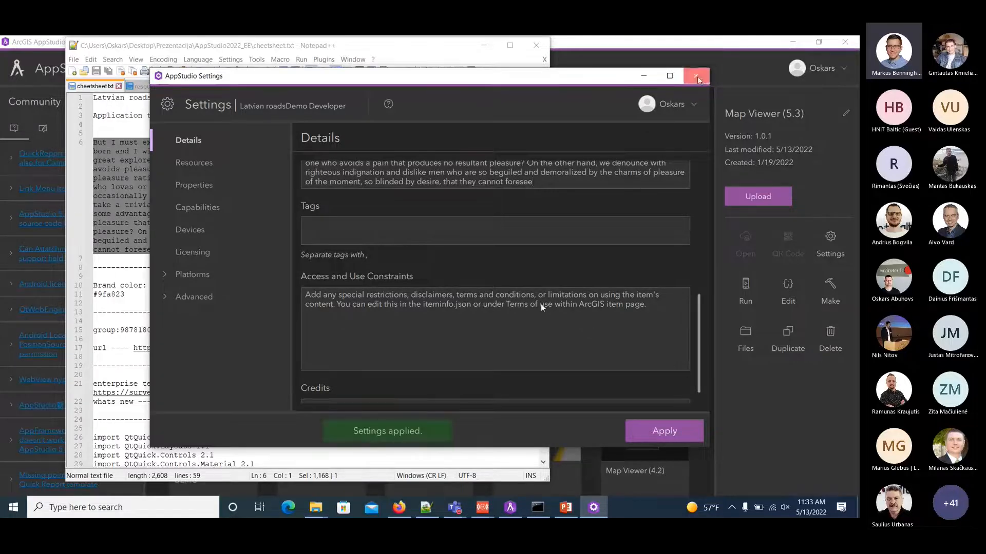
{"action": "left_click", "coordinate": [696, 75]}
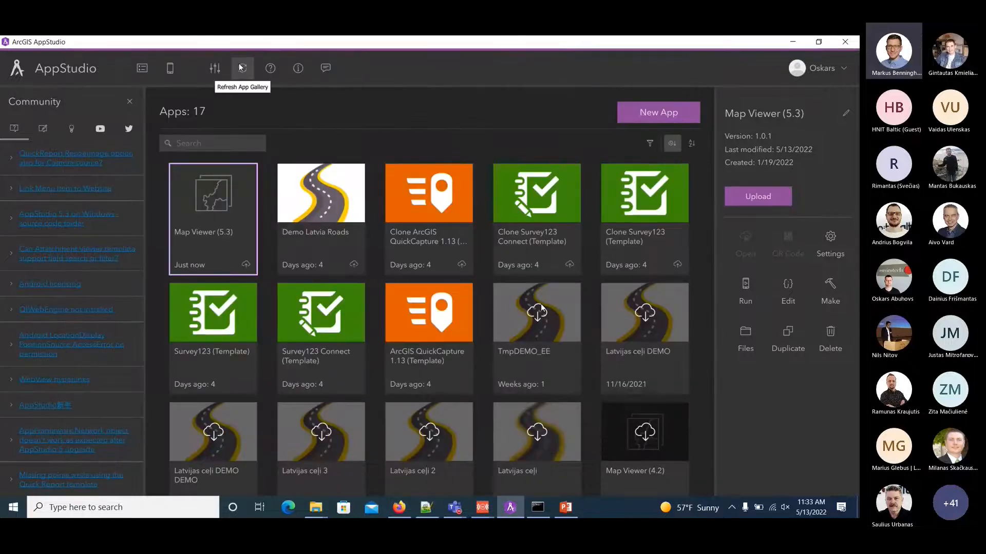
{"action": "left_click", "coordinate": [244, 68]}
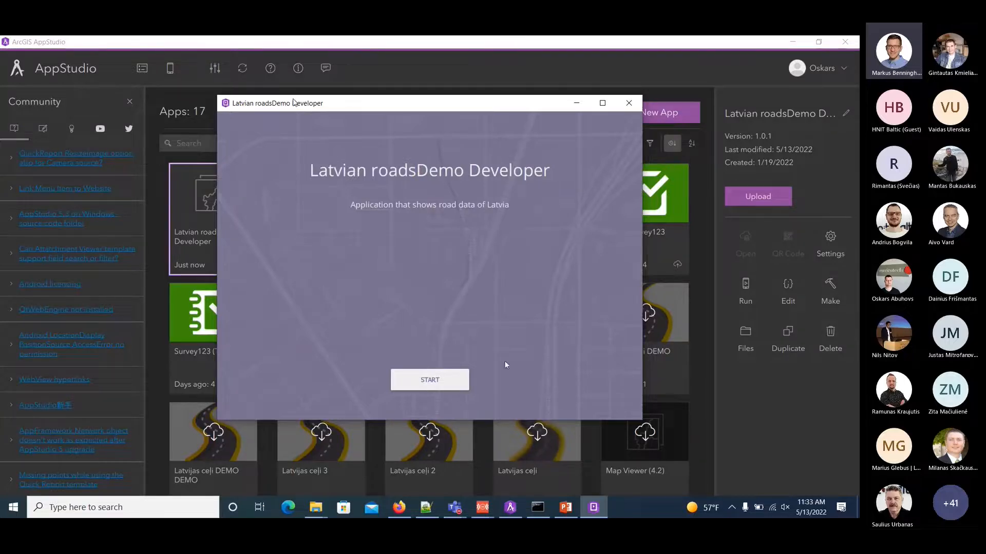
Run the Latvian roadsDemo Developer app, examine its web maps, offline maps and About the App page, and close it.
{"action": "left_click", "coordinate": [430, 383]}
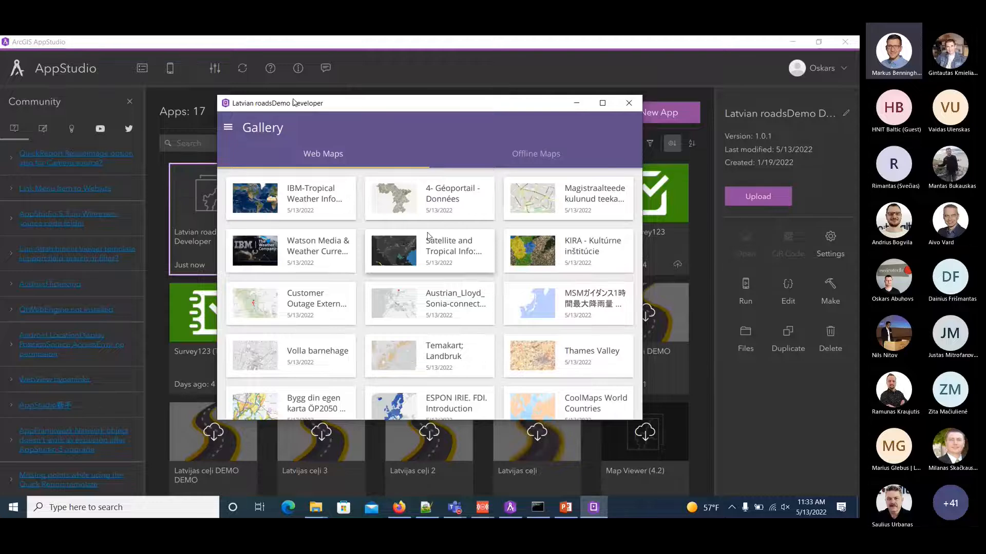
{"action": "left_click", "coordinate": [536, 153]}
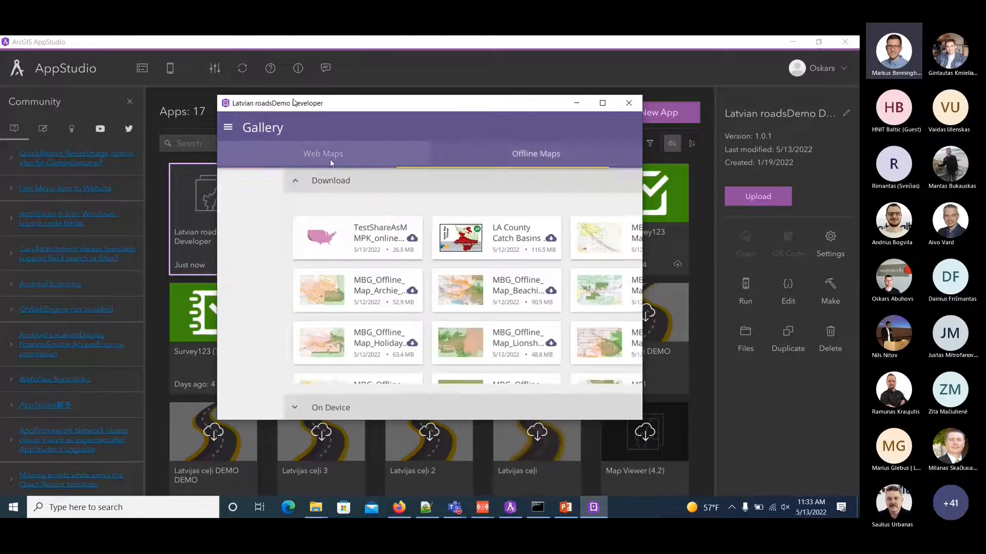
{"action": "left_click", "coordinate": [322, 153]}
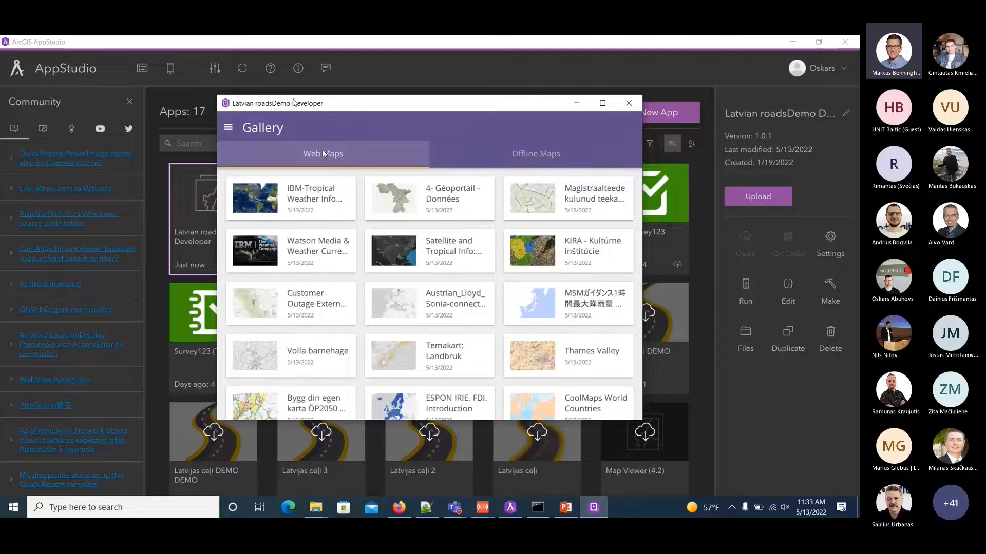
{"action": "left_click", "coordinate": [228, 128]}
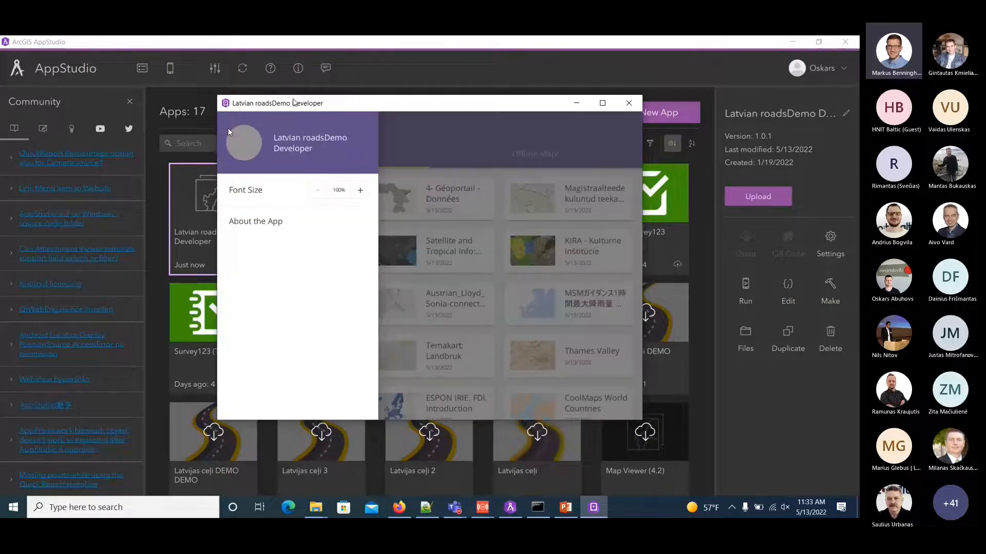
{"action": "left_click", "coordinate": [260, 228]}
{"action": "scroll", "coordinate": [430, 277], "scroll_direction": "down", "scroll_amount": 3}
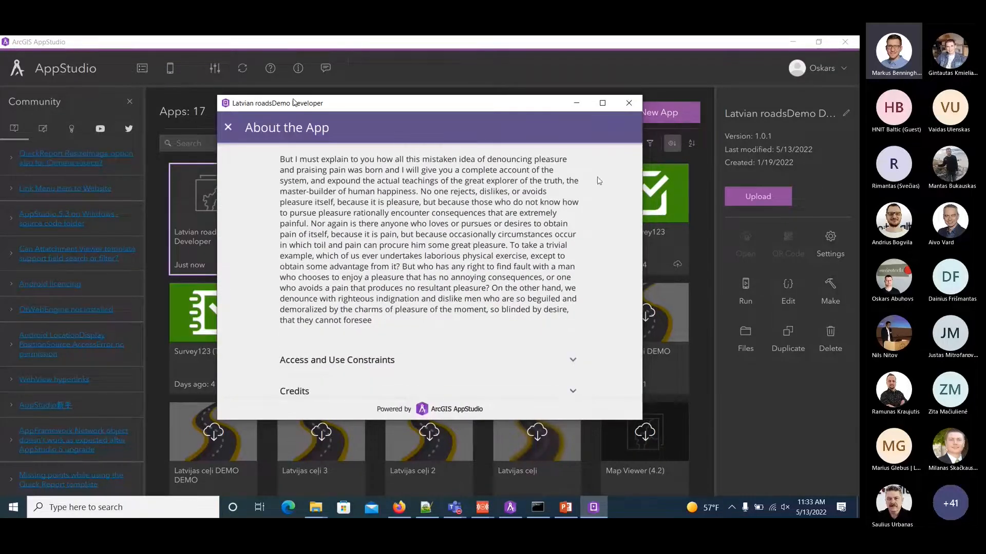
{"action": "left_click", "coordinate": [628, 103]}
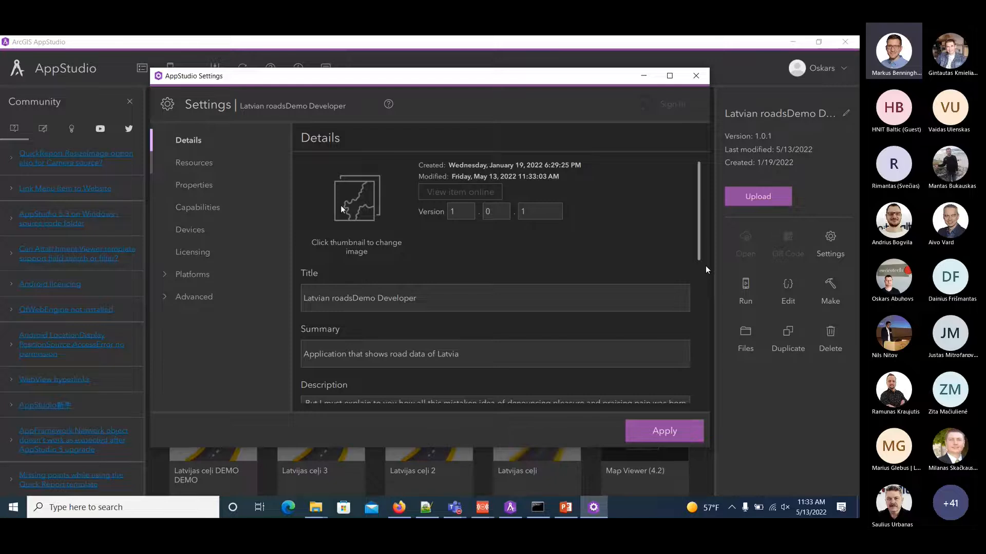
Replace the app's thumbnail in its settings with the road image from the assets folder.
{"action": "left_click", "coordinate": [341, 209]}
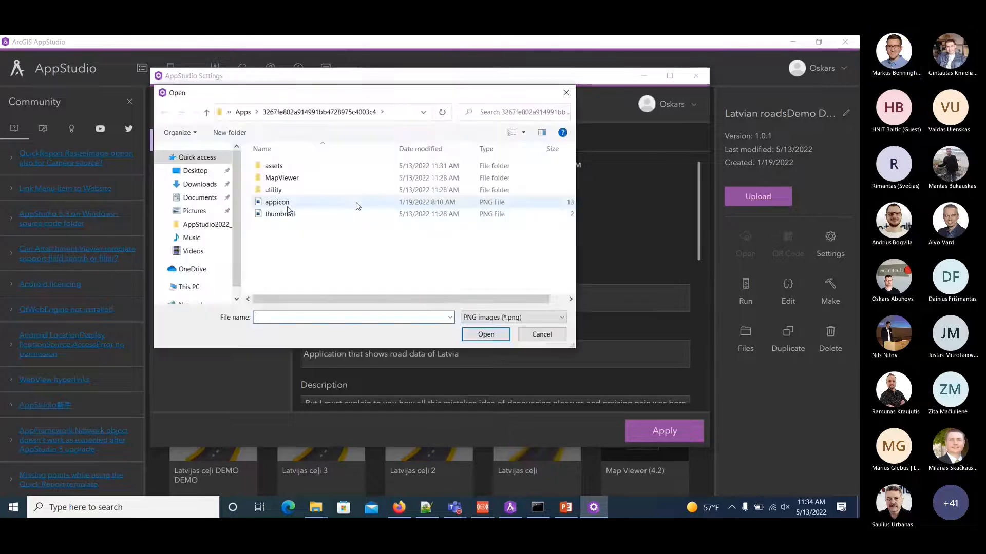
{"action": "double_click", "coordinate": [276, 165]}
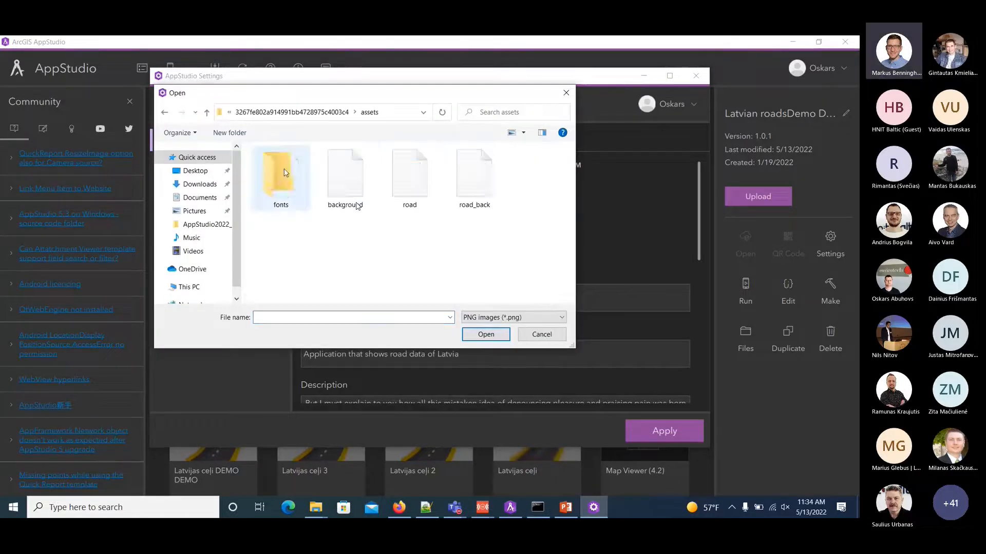
{"action": "left_click", "coordinate": [396, 177]}
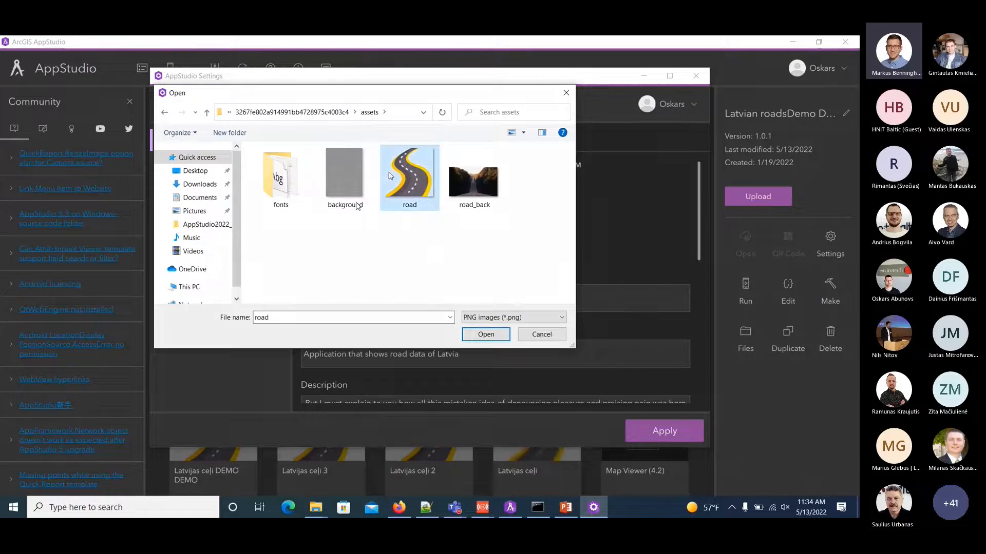
{"action": "left_click", "coordinate": [485, 336]}
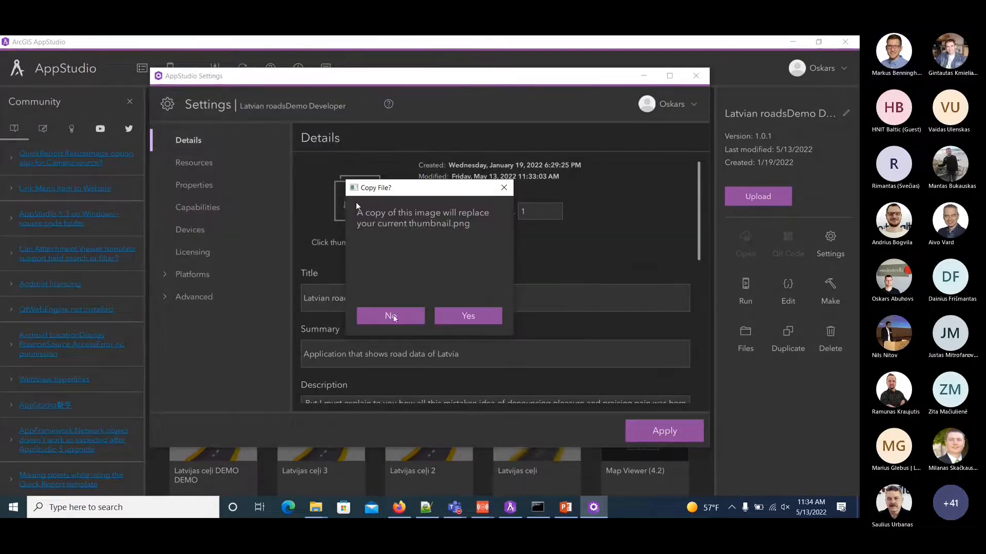
{"action": "left_click", "coordinate": [468, 319]}
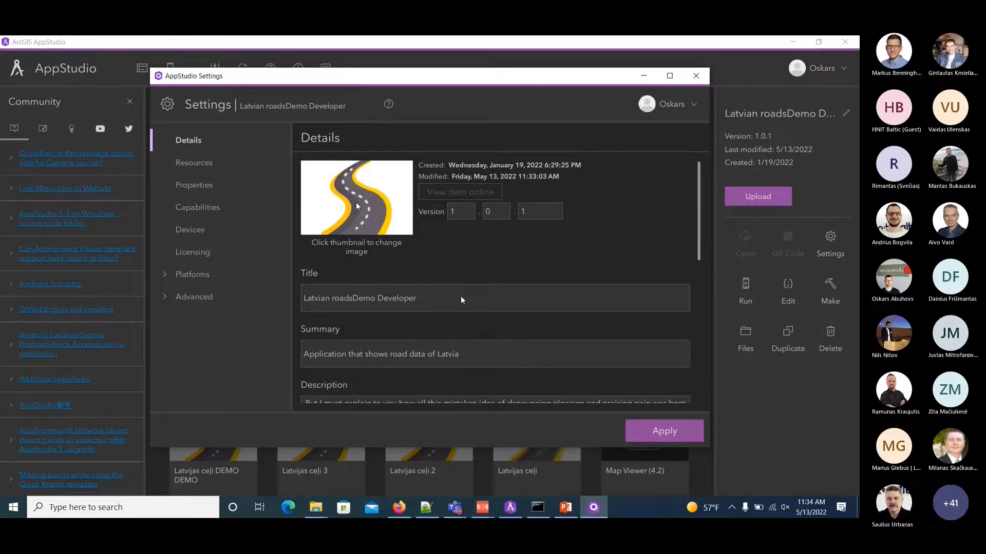
Set the app icon in the app's resources to the road image from the assets folder.
{"action": "left_click", "coordinate": [204, 163]}
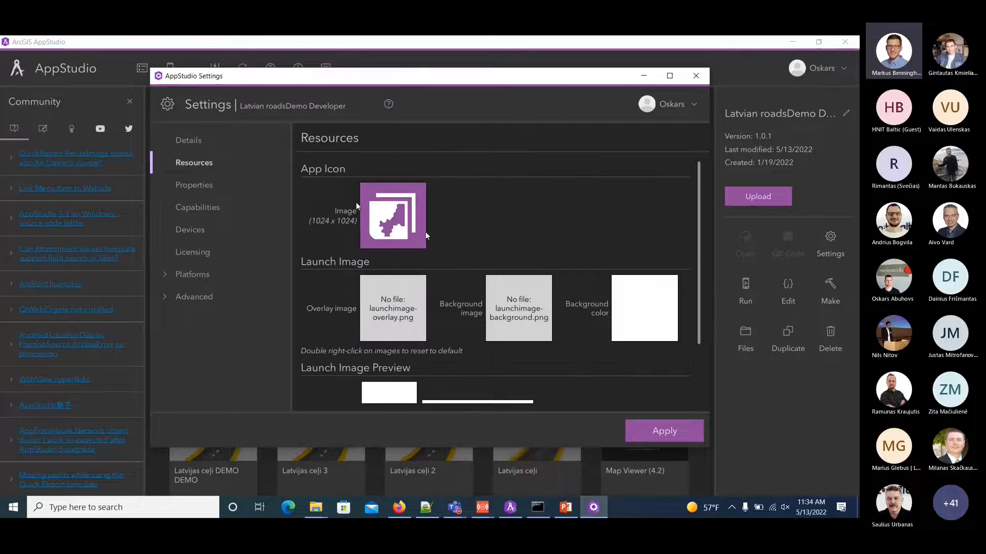
{"action": "left_click", "coordinate": [393, 224]}
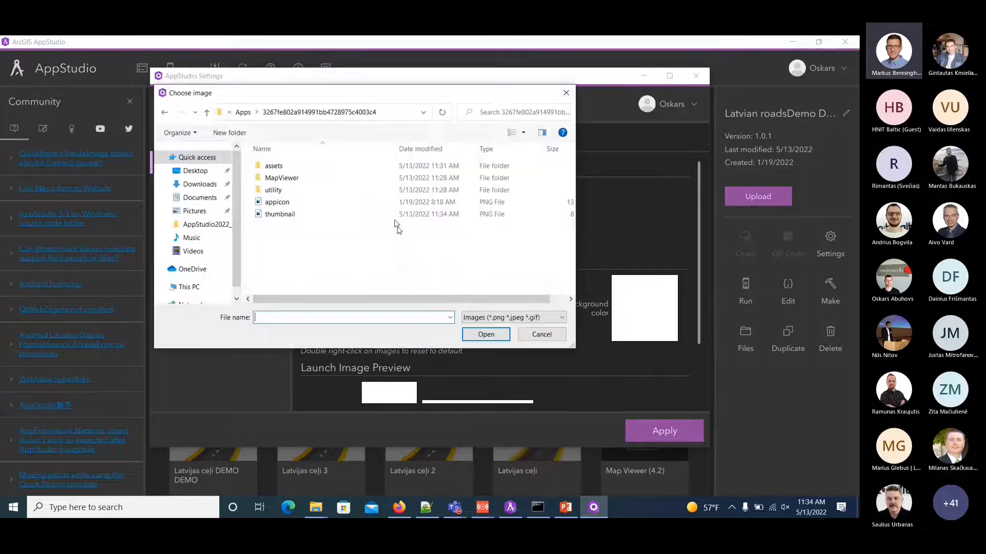
{"action": "left_click", "coordinate": [277, 171]}
{"action": "double_click", "coordinate": [278, 172]}
{"action": "left_click", "coordinate": [410, 187]}
{"action": "left_click", "coordinate": [485, 333]}
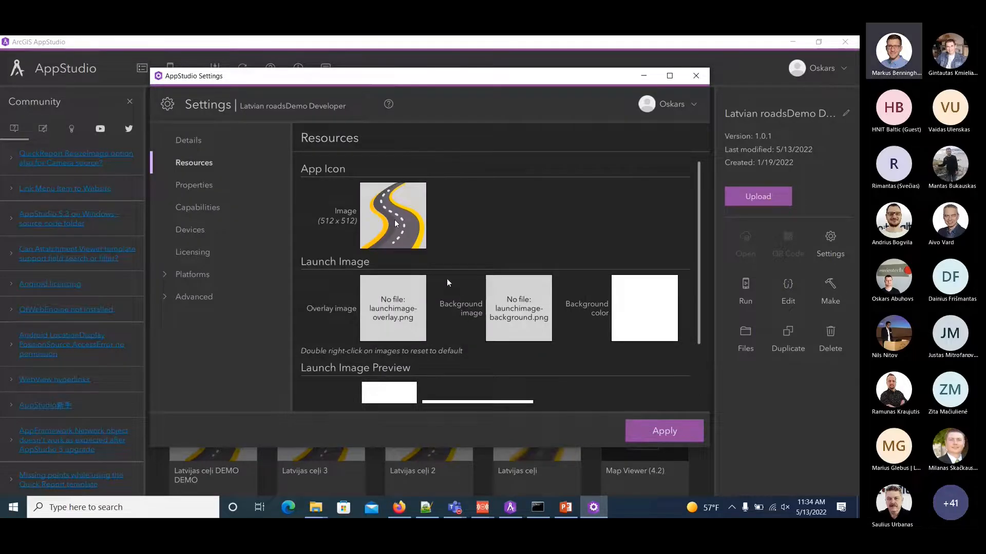
Set the launch image's background image to road_back from the assets folder, leaving the background color chooser without picking a color.
{"action": "scroll", "coordinate": [439, 273], "scroll_direction": "down", "scroll_amount": 3}
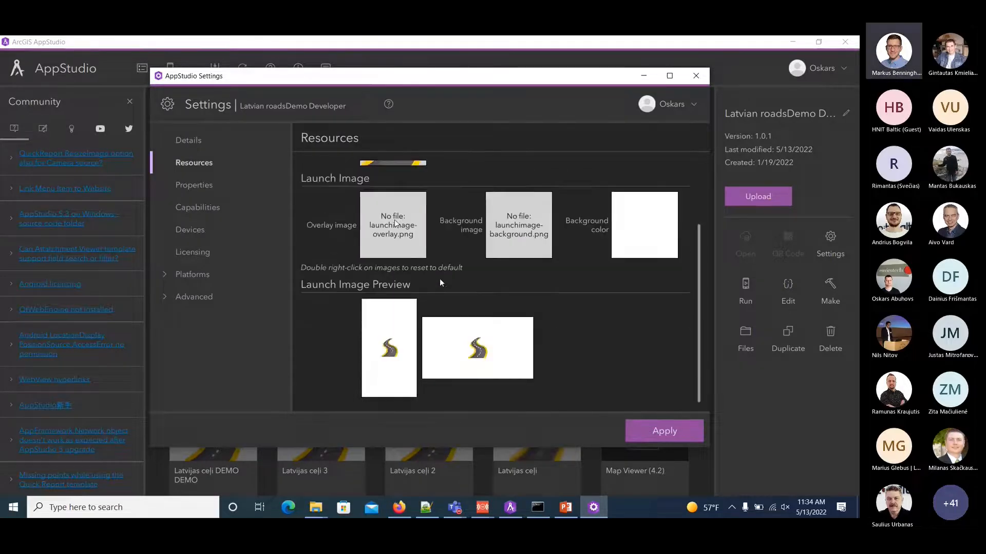
{"action": "scroll", "coordinate": [448, 280], "scroll_direction": "up", "scroll_amount": 3}
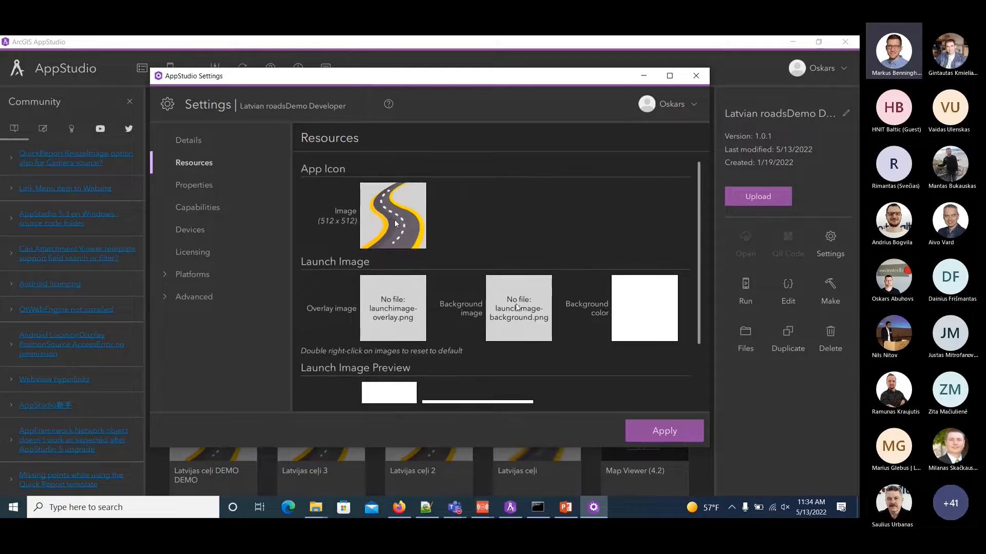
{"action": "left_click", "coordinate": [395, 224]}
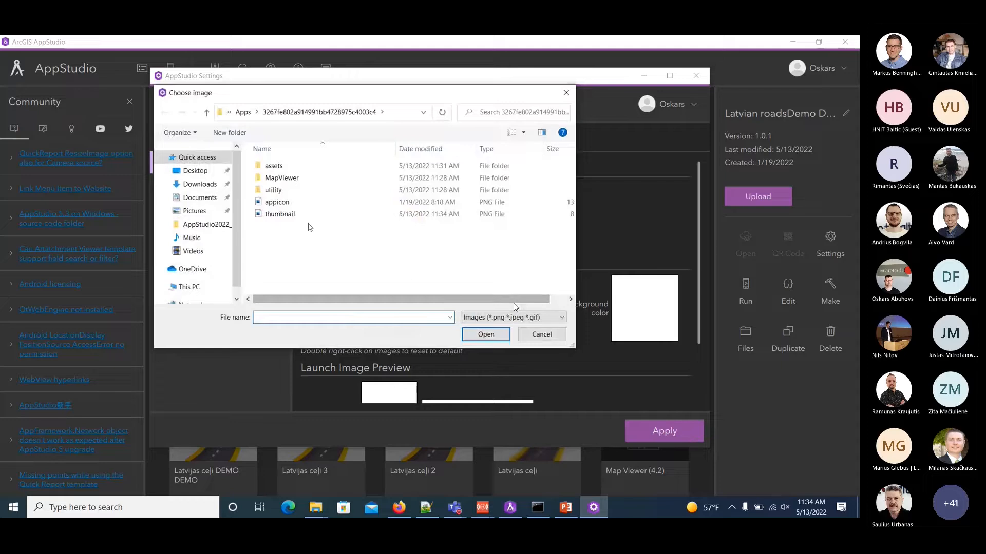
{"action": "double_click", "coordinate": [274, 166]}
{"action": "left_click", "coordinate": [472, 185]}
{"action": "left_click", "coordinate": [486, 335]}
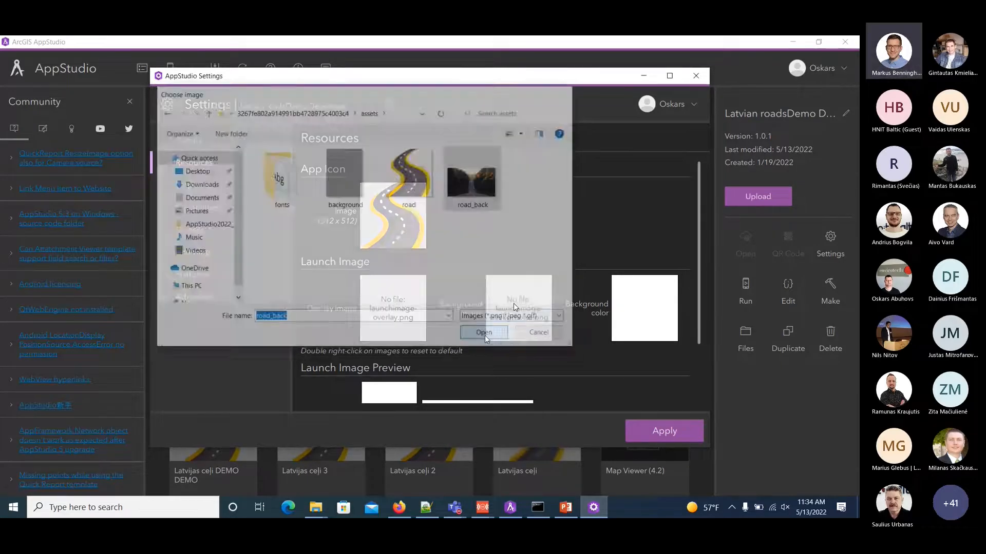
{"action": "left_click", "coordinate": [640, 314]}
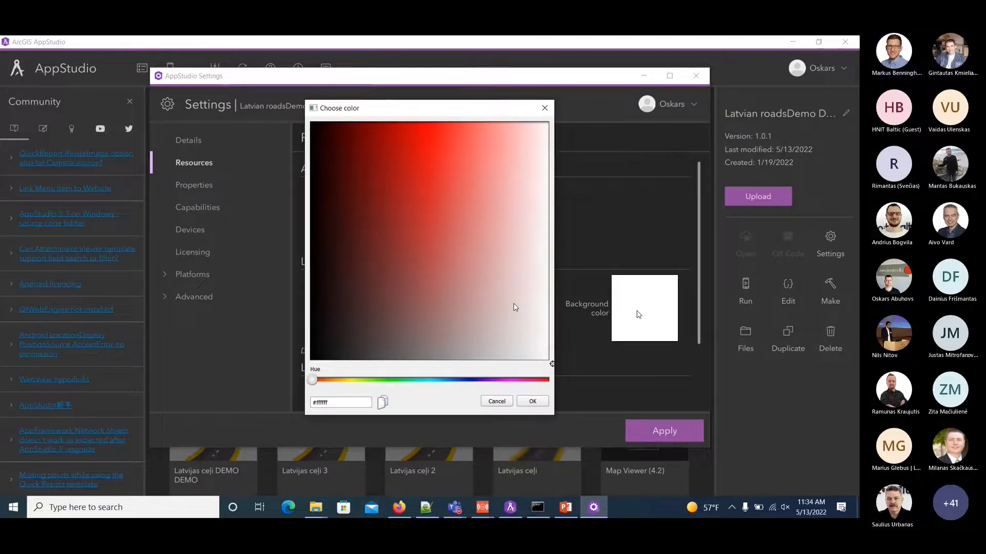
{"action": "left_click", "coordinate": [548, 105]}
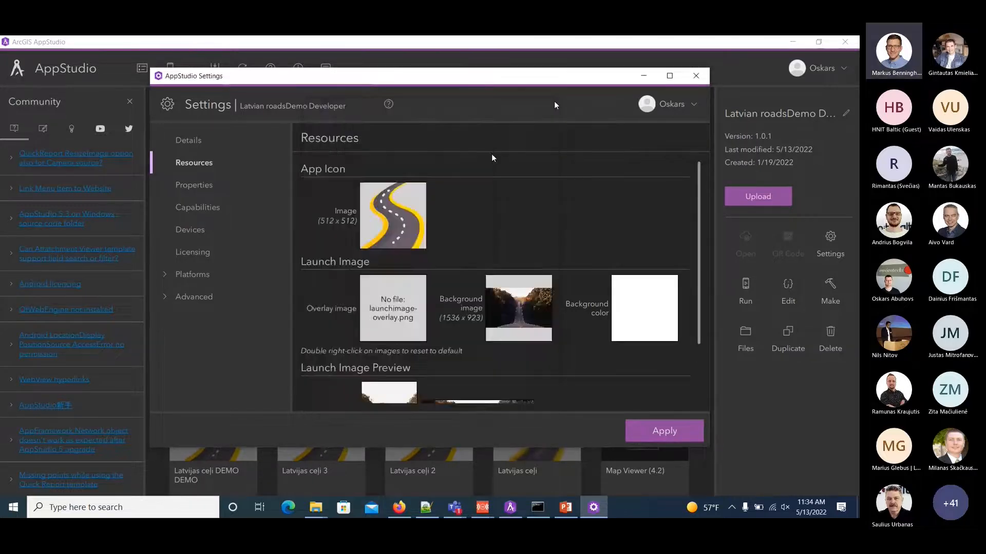
Set the start screen's background image in the Map Viewer properties to assets/road_back.png.
{"action": "left_click", "coordinate": [194, 186]}
{"action": "left_click", "coordinate": [345, 252]}
{"action": "left_click", "coordinate": [473, 179]}
{"action": "left_click", "coordinate": [494, 332]}
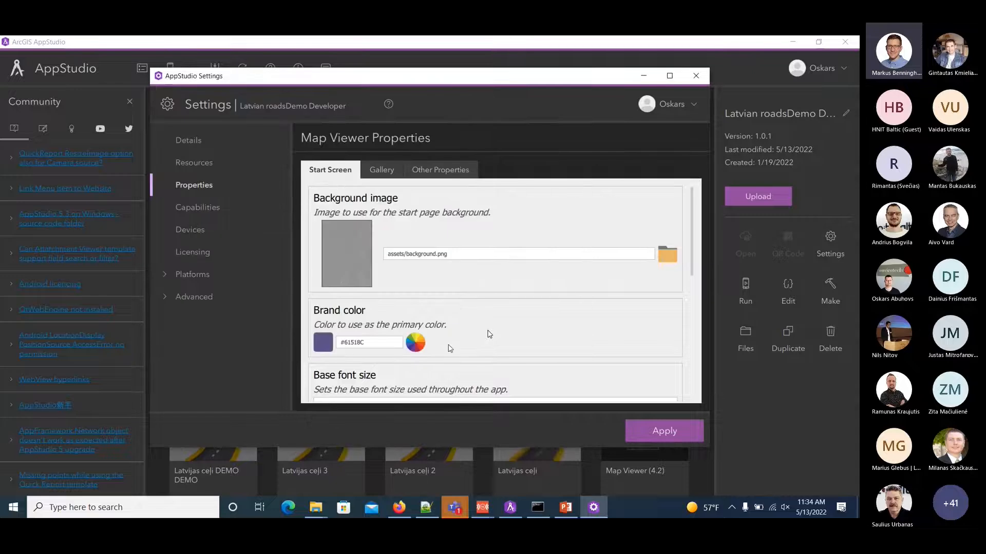
Set the start screen's brand color to #9fa823, copied from cheetsheet.txt, and review the font, feedback email and disclaimer options.
{"action": "left_click", "coordinate": [425, 507]}
{"action": "left_click_drag", "start_coordinate": [128, 294], "coordinate": [85, 295]}
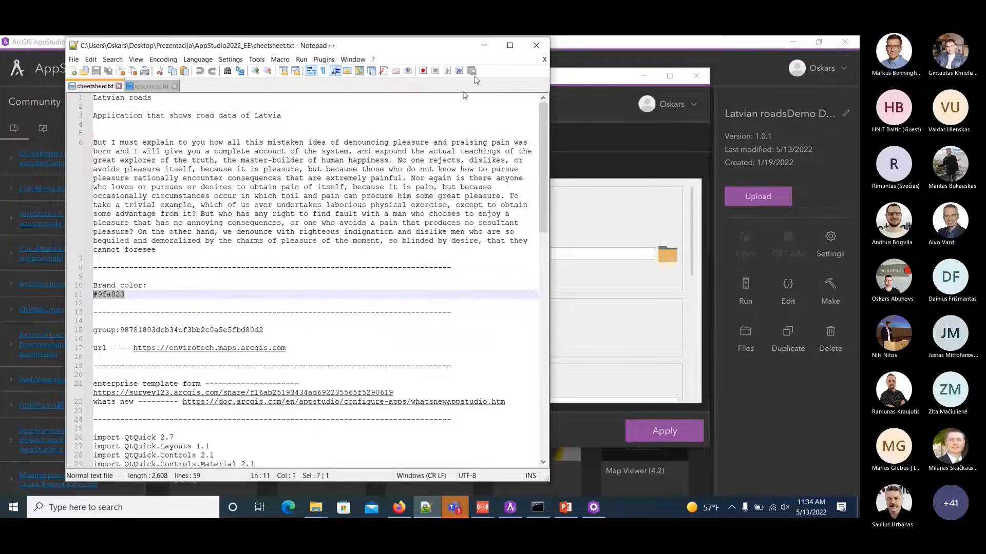
{"action": "left_click", "coordinate": [485, 49]}
{"action": "key", "text": "ctrl+v"}
{"action": "scroll", "coordinate": [500, 349], "scroll_direction": "down", "scroll_amount": 3}
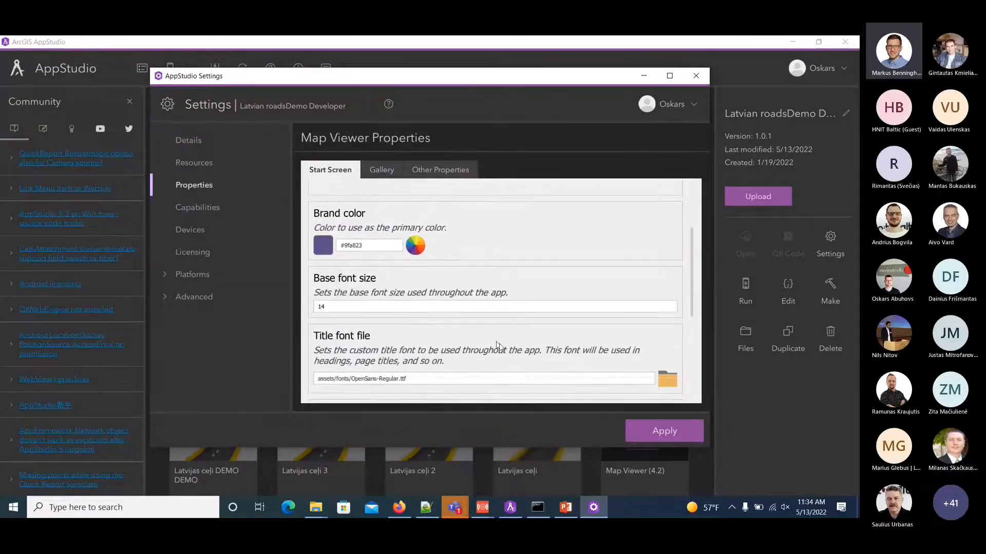
{"action": "scroll", "coordinate": [462, 339], "scroll_direction": "down", "scroll_amount": 3}
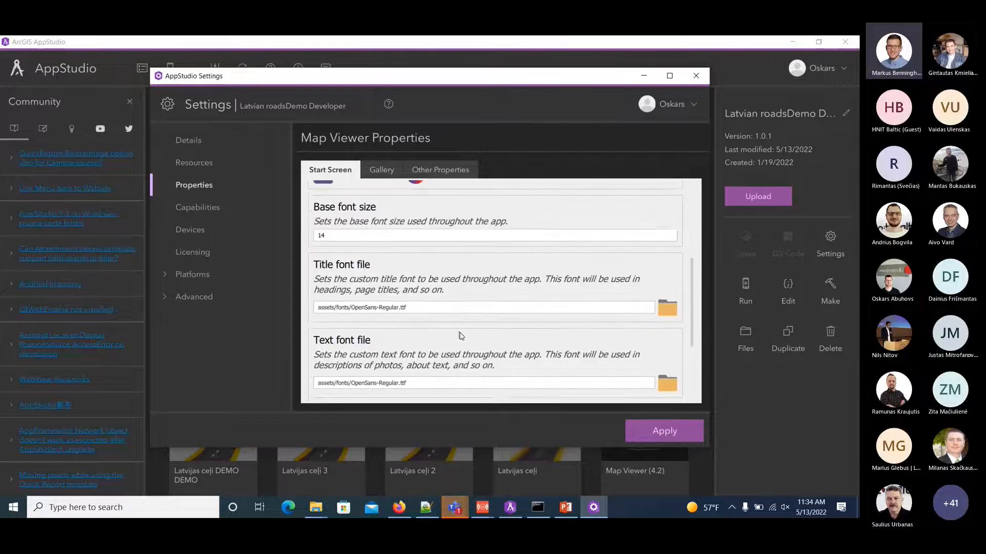
{"action": "scroll", "coordinate": [462, 336], "scroll_direction": "down", "scroll_amount": 3}
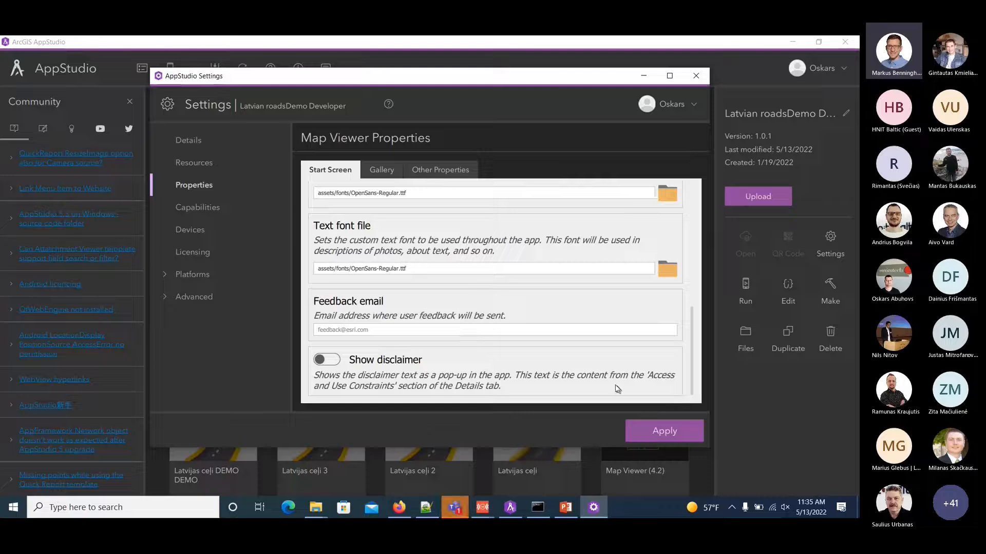
Apply the Map Viewer settings, refresh the app gallery, and test-run the Latvian roadsDemo Developer app up to its map gallery.
{"action": "left_click", "coordinate": [649, 437]}
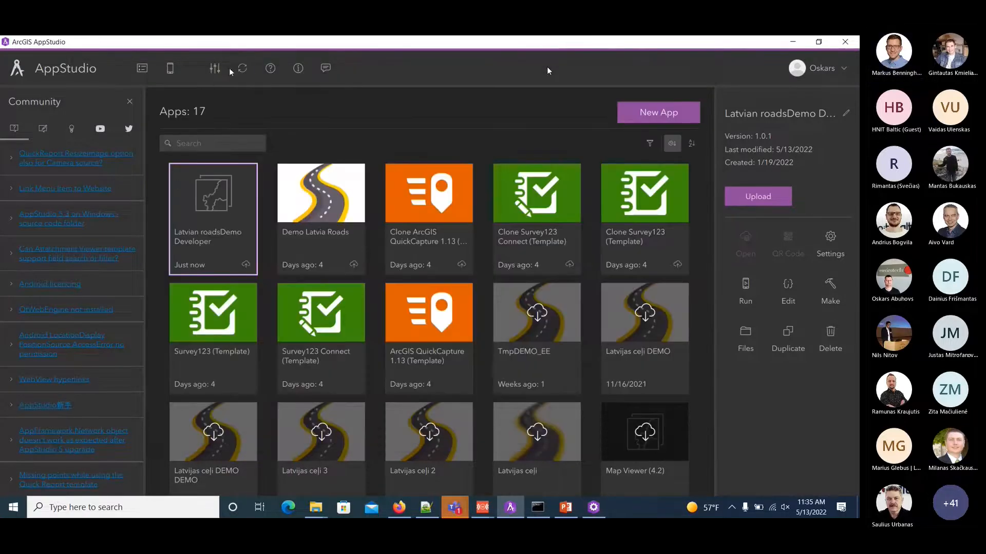
{"action": "left_click", "coordinate": [244, 71]}
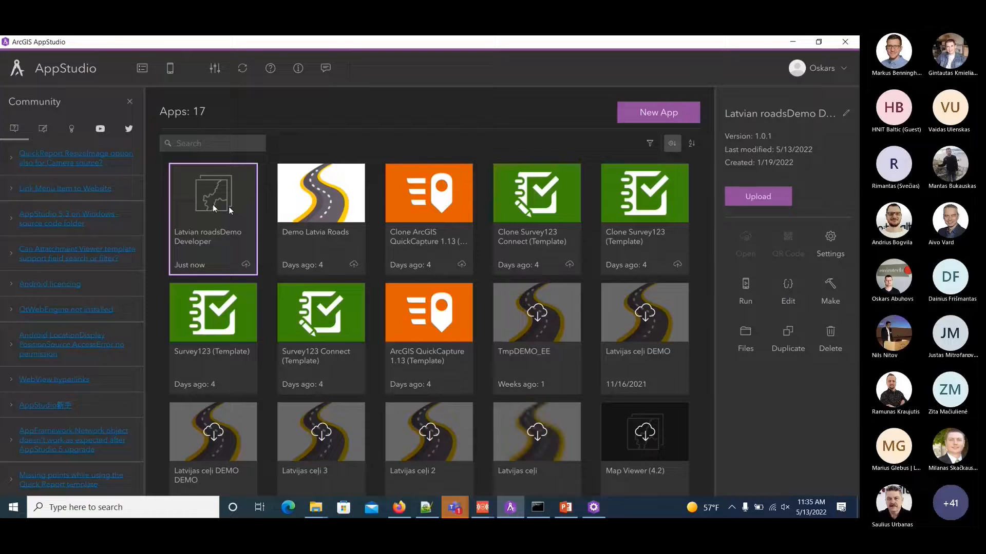
{"action": "double_click", "coordinate": [212, 205]}
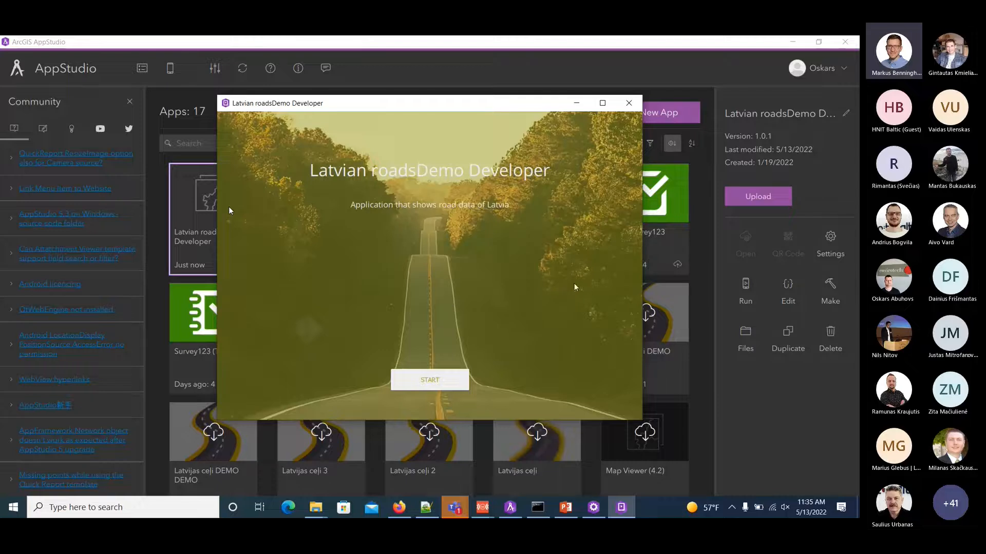
{"action": "left_click", "coordinate": [422, 381]}
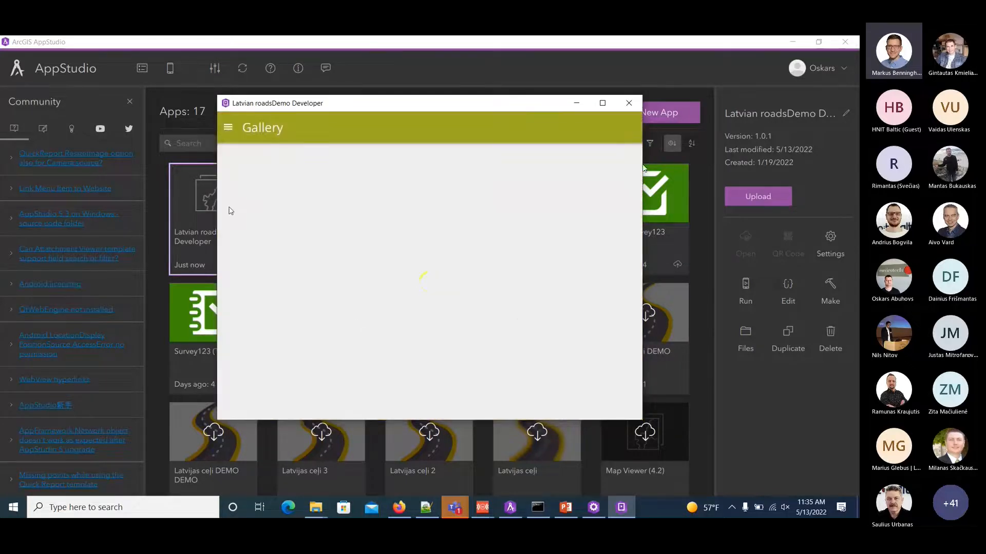
{"action": "left_click", "coordinate": [629, 104]}
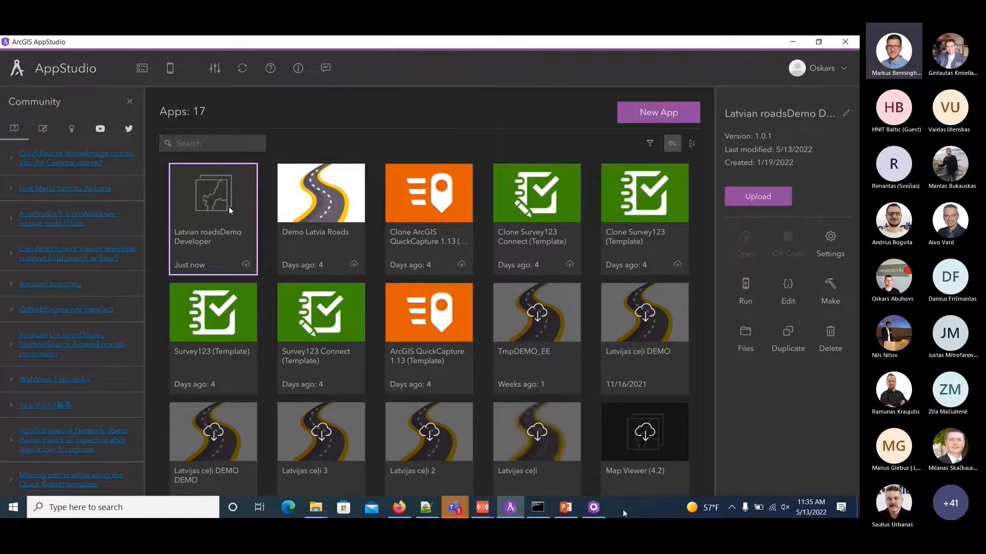
Open the app's Gallery properties, and examine the AppStudioDemo group and folder contents on ArcGIS Online in Firefox.
{"action": "left_click", "coordinate": [594, 507]}
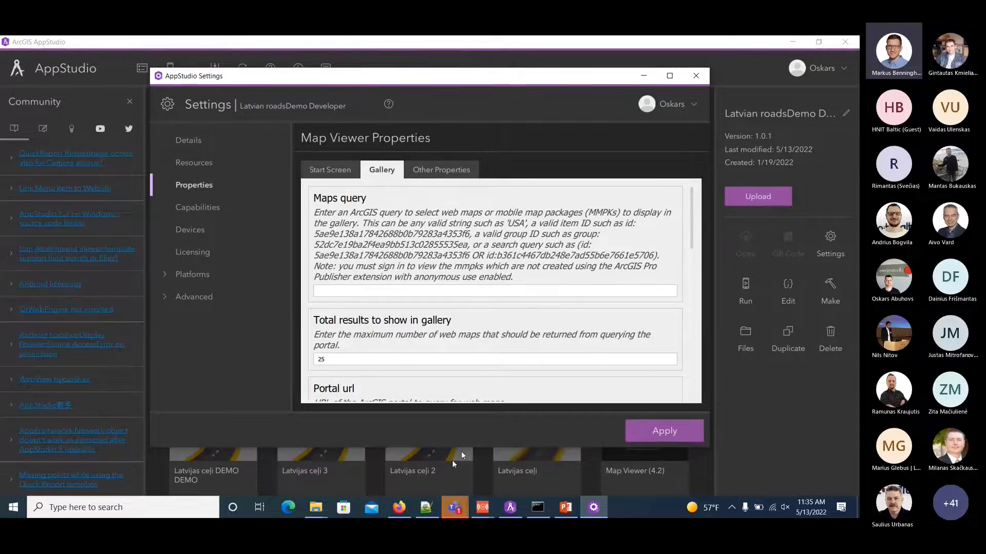
{"action": "left_click", "coordinate": [400, 508]}
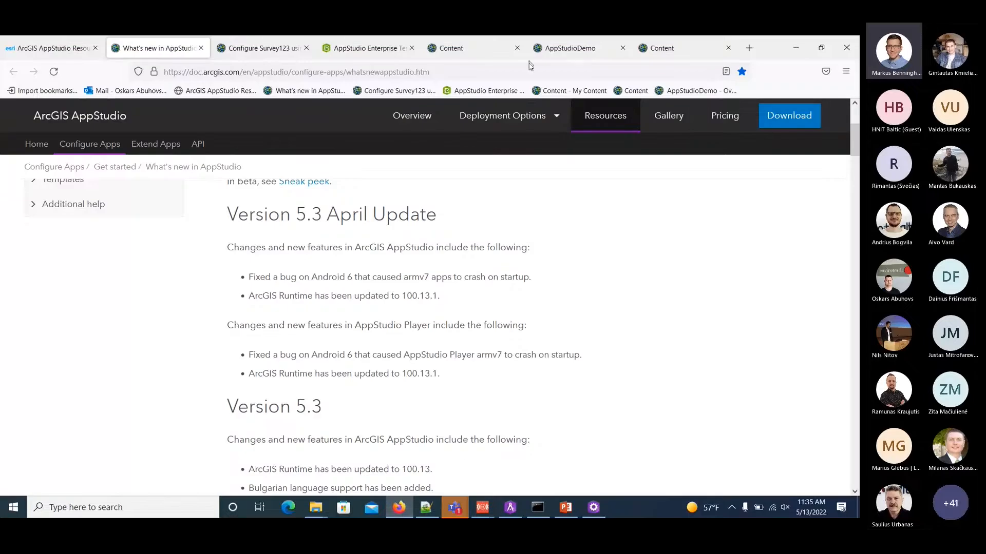
{"action": "left_click", "coordinate": [542, 47]}
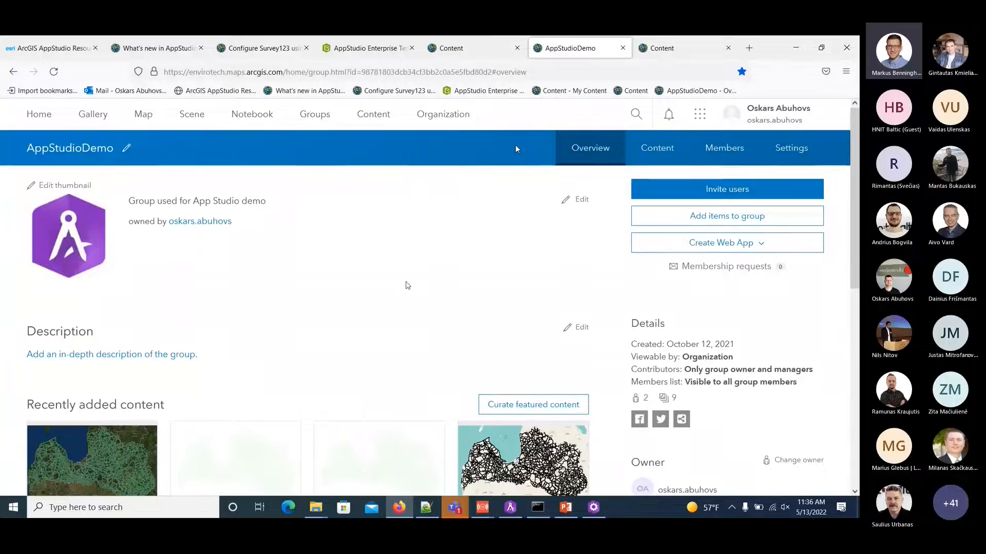
{"action": "scroll", "coordinate": [403, 286], "scroll_direction": "down", "scroll_amount": 2}
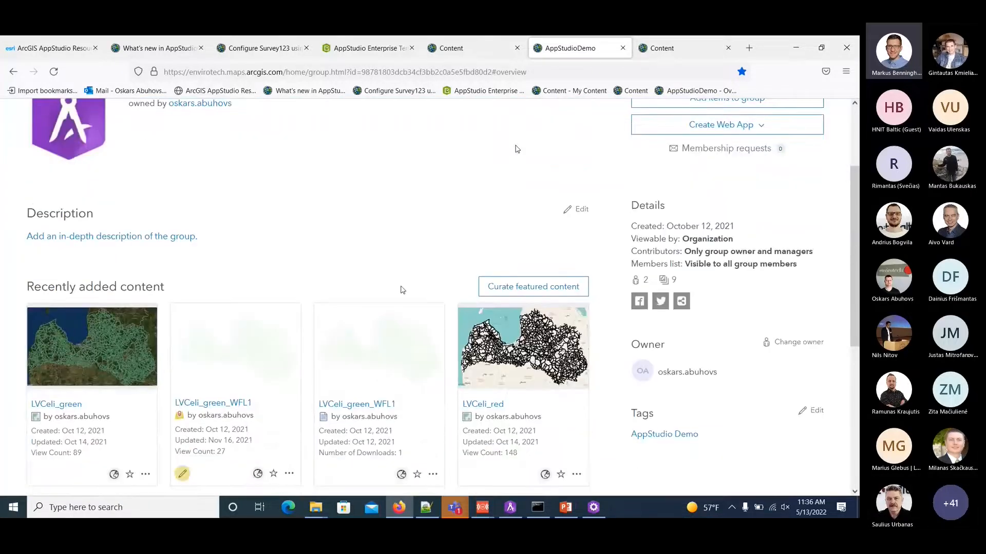
{"action": "scroll", "coordinate": [517, 149], "scroll_direction": "up", "scroll_amount": 2}
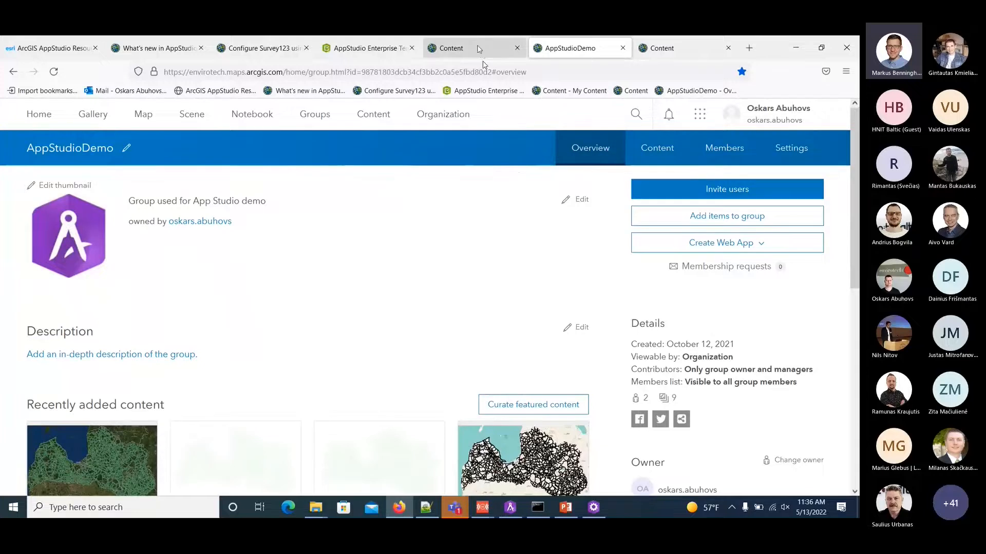
{"action": "left_click", "coordinate": [479, 49]}
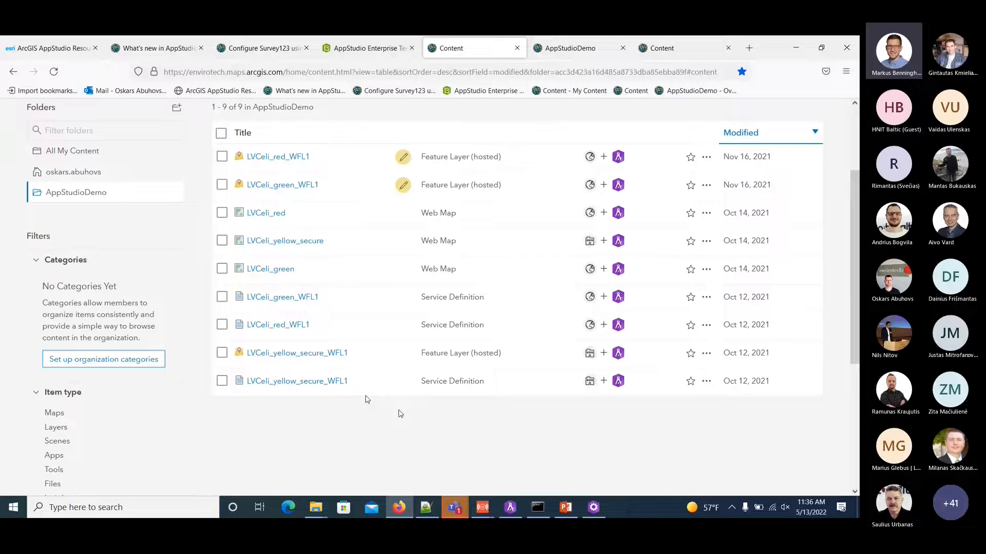
Set the gallery's Maps query to group:98781803dcb34cf3bb2c0a5e5fbd80d2, copied from cheetsheet.txt in Notepad++.
{"action": "left_click", "coordinate": [510, 507]}
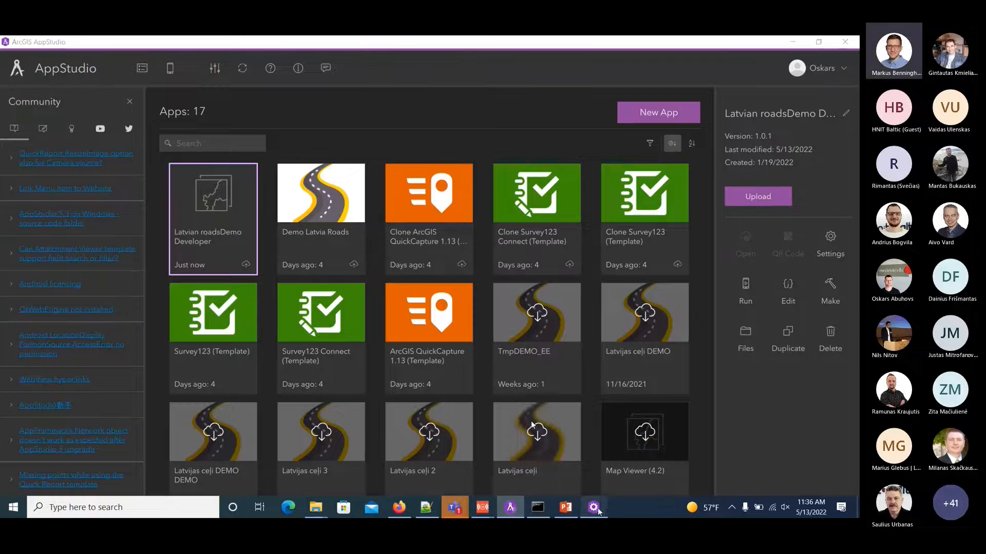
{"action": "left_click", "coordinate": [595, 507]}
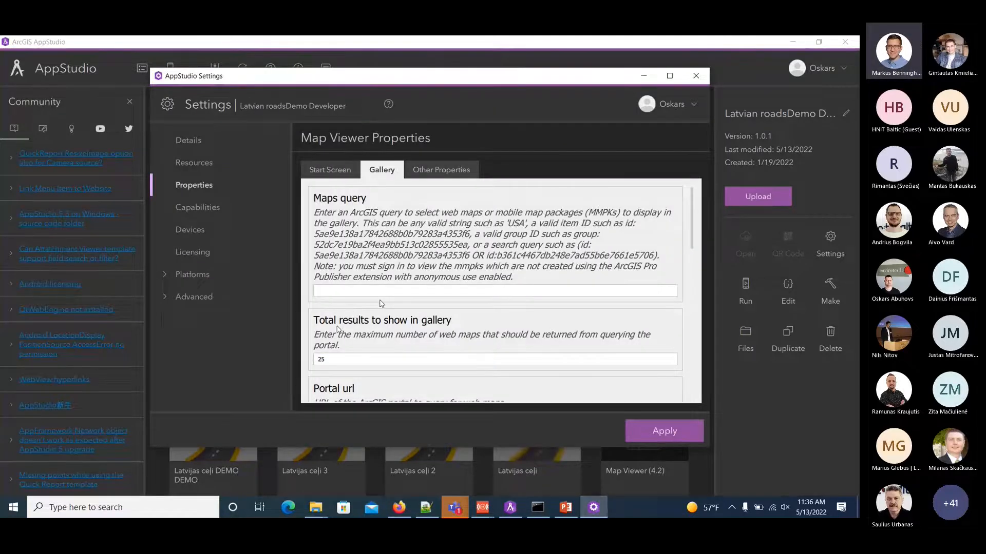
{"action": "left_click", "coordinate": [425, 507]}
{"action": "left_click_drag", "start_coordinate": [122, 330], "coordinate": [287, 331]}
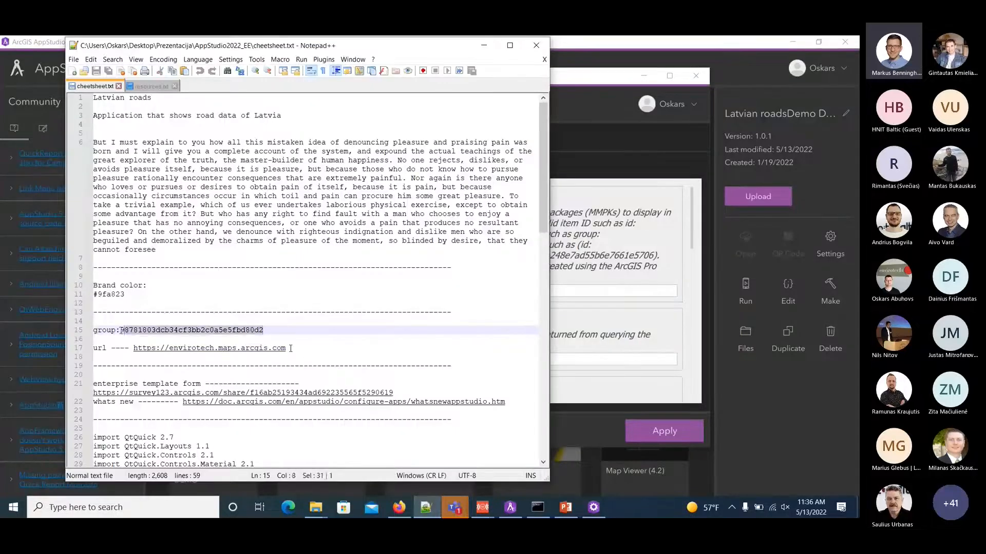
{"action": "left_click", "coordinate": [93, 330], "text": "shift"}
{"action": "key", "text": "ctrl+c"}
{"action": "left_click", "coordinate": [629, 291]}
{"action": "key", "text": "ctrl+v"}
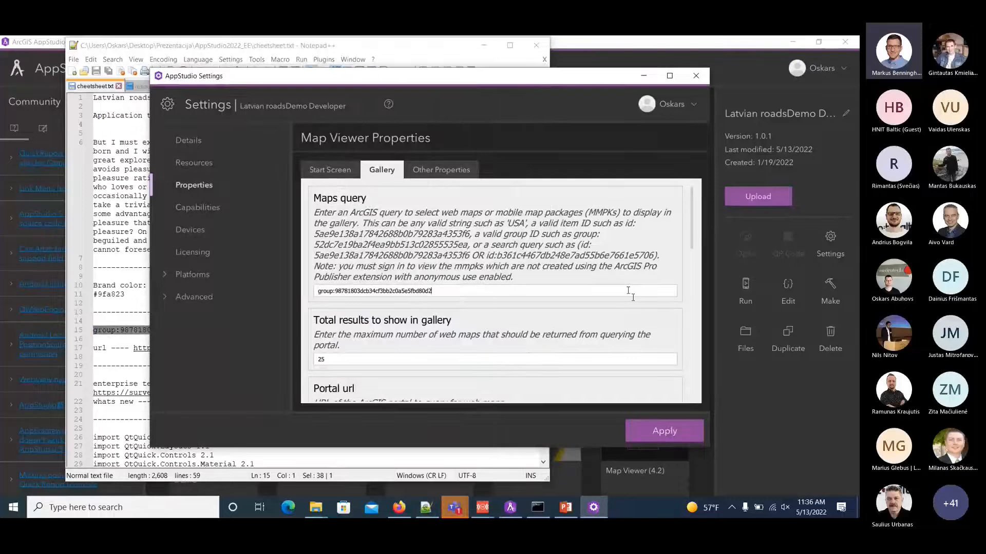
{"action": "scroll", "coordinate": [522, 317], "scroll_direction": "down", "scroll_amount": 2}
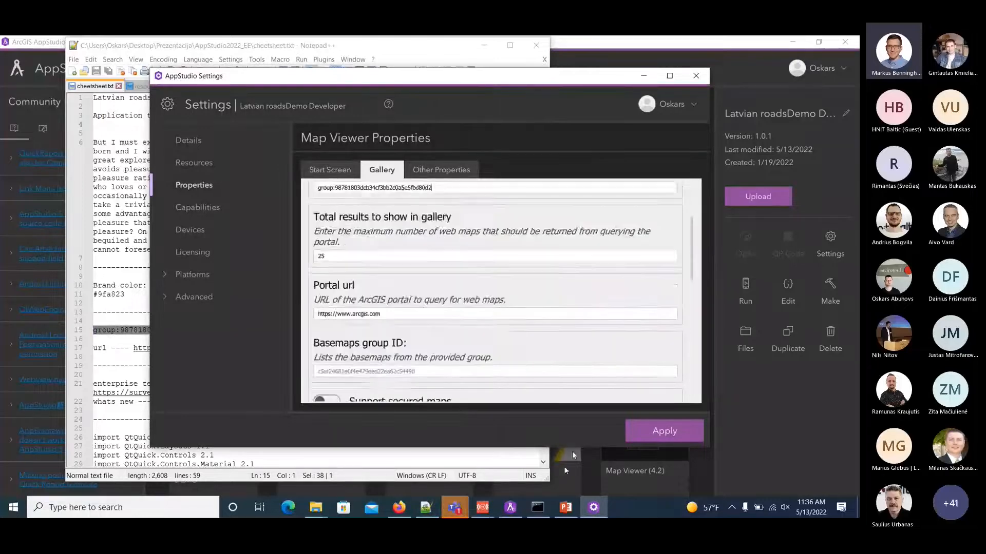
{"action": "left_click", "coordinate": [427, 507]}
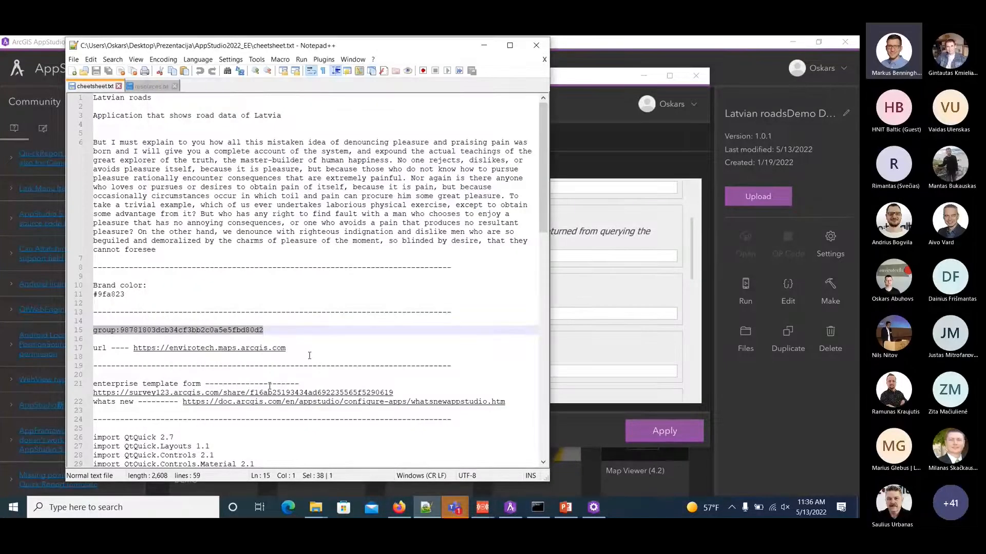
{"action": "left_click_drag", "start_coordinate": [308, 349], "coordinate": [137, 347]}
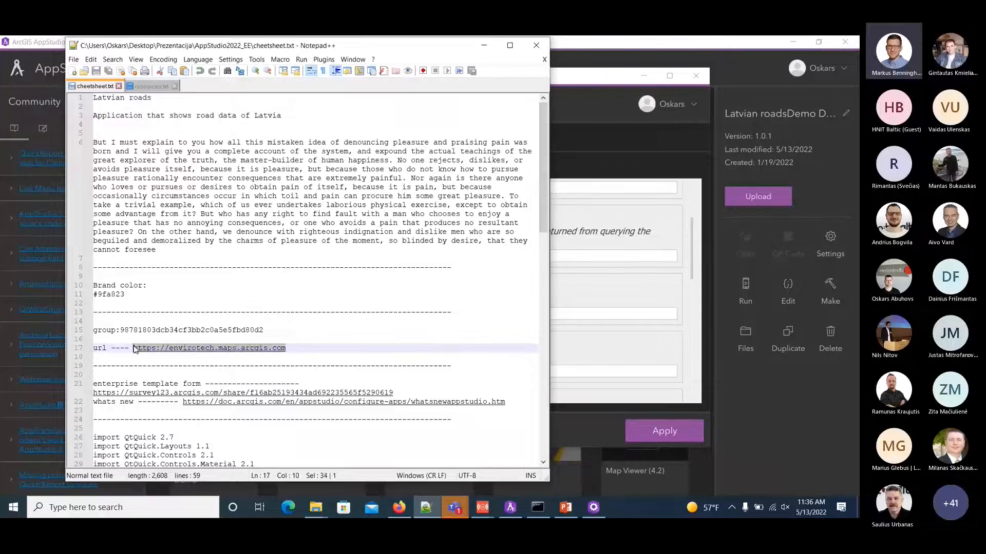
{"action": "key", "text": "ctrl+v"}
{"action": "left_click", "coordinate": [701, 306]}
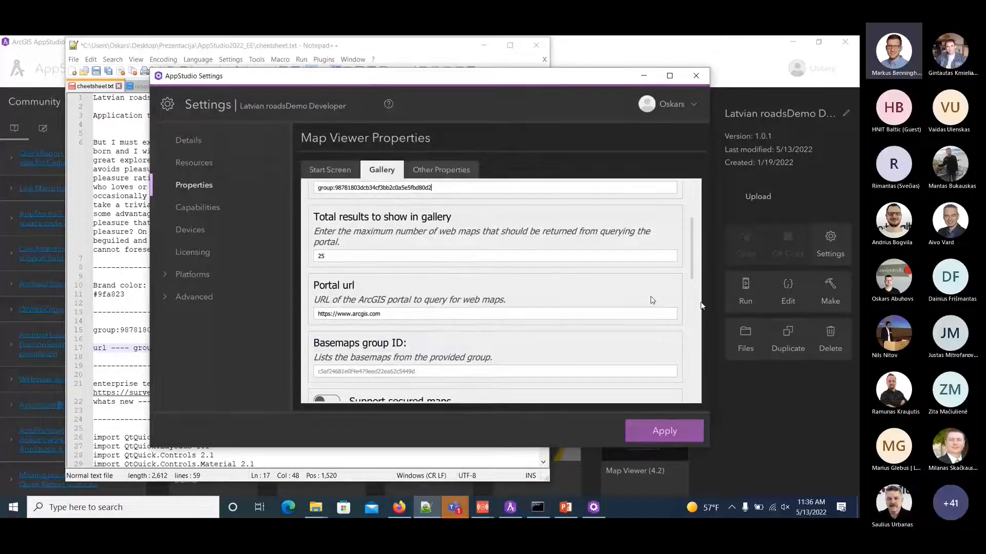
{"action": "triple_click", "coordinate": [314, 314]}
{"action": "key", "text": "ctrl+v"}
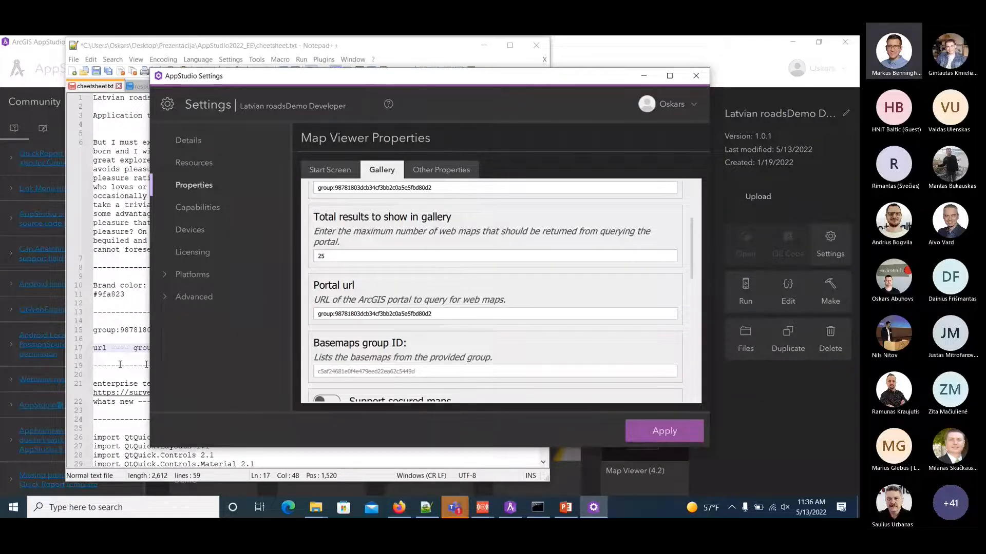
Enable Support editing in the Gallery properties, review the map type and sort options, and apply the settings.
{"action": "scroll", "coordinate": [508, 349], "scroll_direction": "down", "scroll_amount": 1}
{"action": "scroll", "coordinate": [509, 349], "scroll_direction": "down", "scroll_amount": 2}
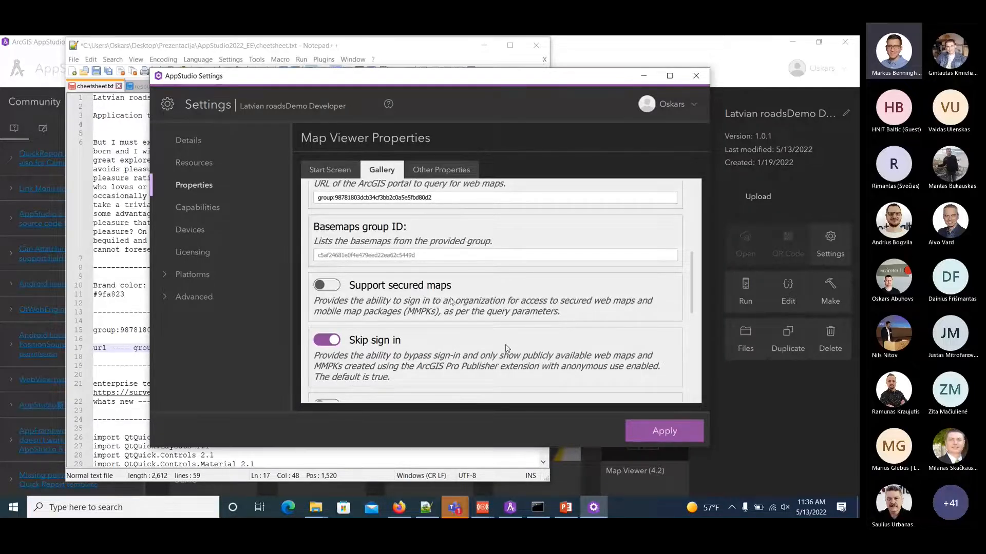
{"action": "scroll", "coordinate": [452, 305], "scroll_direction": "down", "scroll_amount": 1}
{"action": "scroll", "coordinate": [451, 305], "scroll_direction": "down", "scroll_amount": 1}
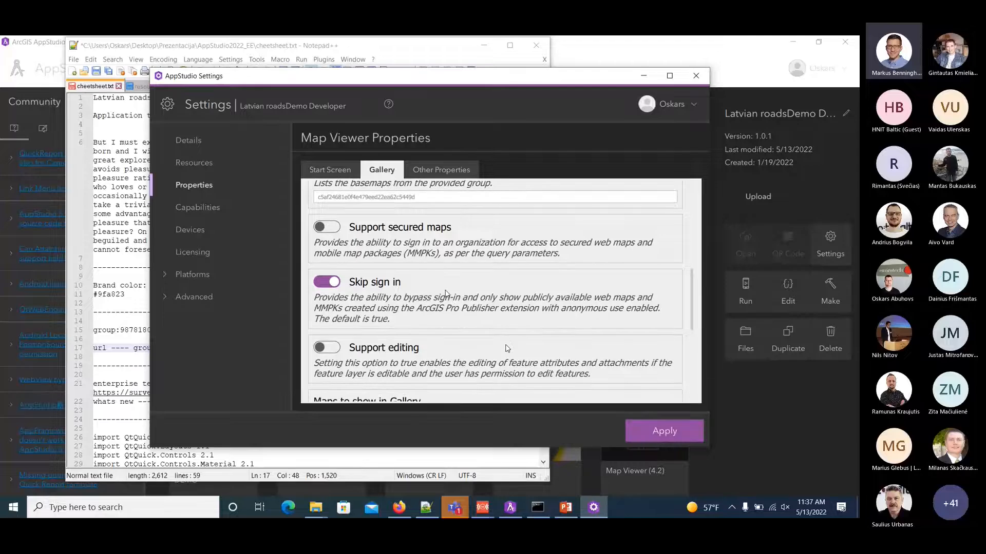
{"action": "scroll", "coordinate": [445, 293], "scroll_direction": "down", "scroll_amount": 1}
{"action": "left_click", "coordinate": [332, 289]}
{"action": "scroll", "coordinate": [440, 307], "scroll_direction": "down", "scroll_amount": 2}
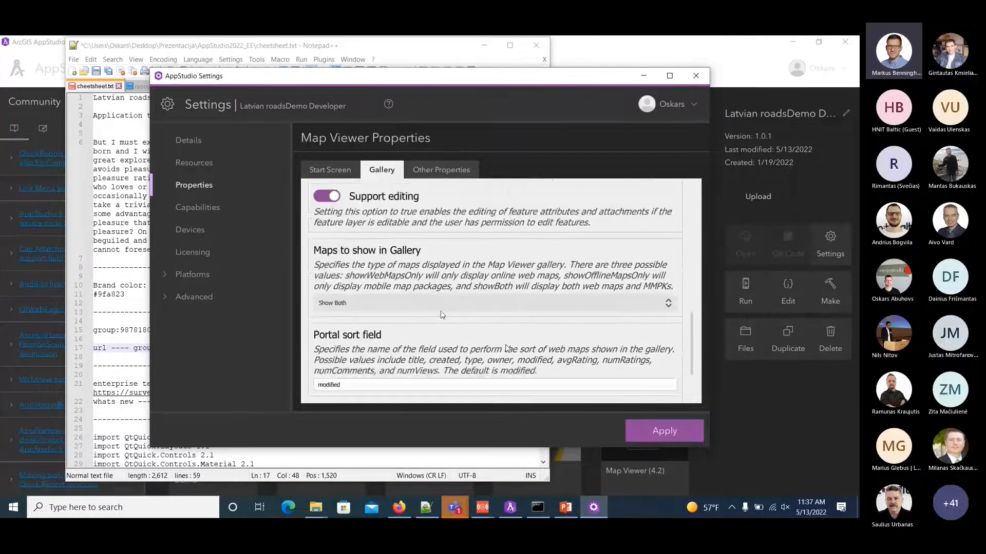
{"action": "left_click", "coordinate": [419, 278]}
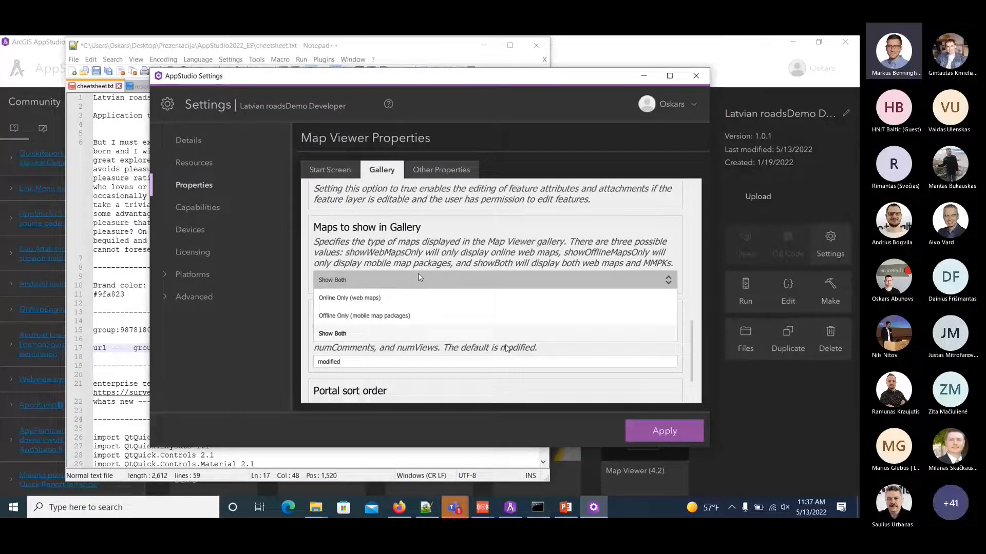
{"action": "left_click", "coordinate": [417, 278]}
{"action": "scroll", "coordinate": [416, 287], "scroll_direction": "down", "scroll_amount": 1}
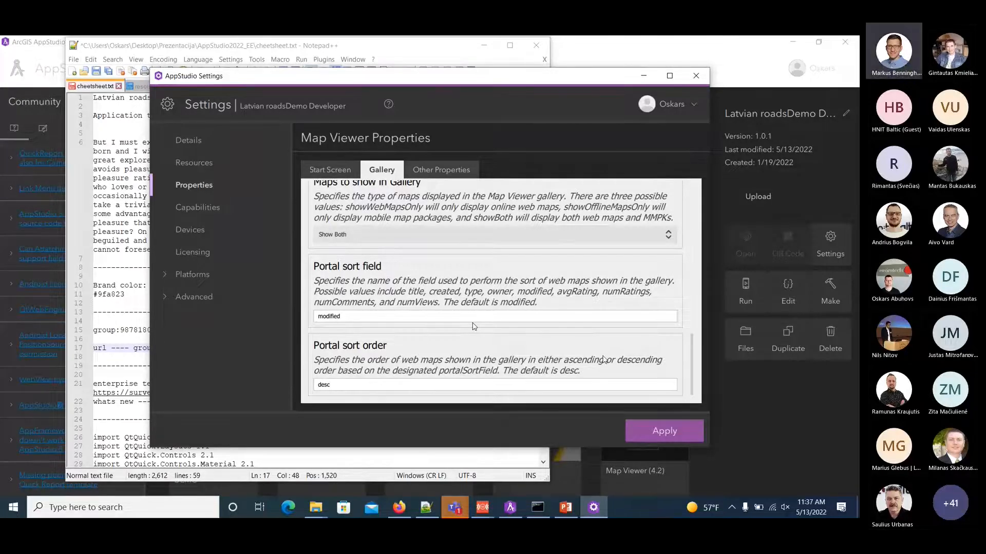
{"action": "left_click", "coordinate": [665, 431]}
Refresh the app gallery and run the Latvian roadsDemo Developer app to check its map gallery, closing it when done.
{"action": "left_click", "coordinate": [616, 66]}
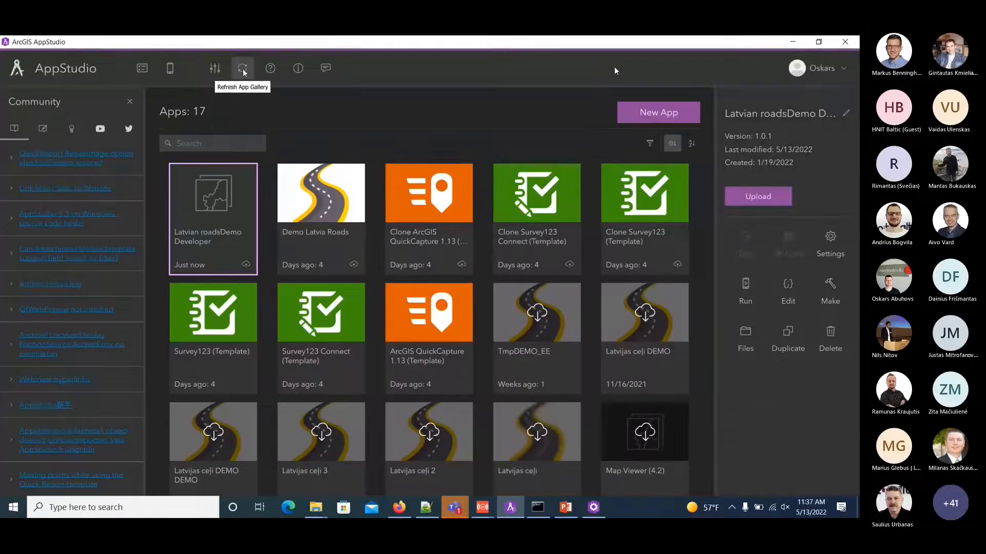
{"action": "left_click", "coordinate": [243, 68]}
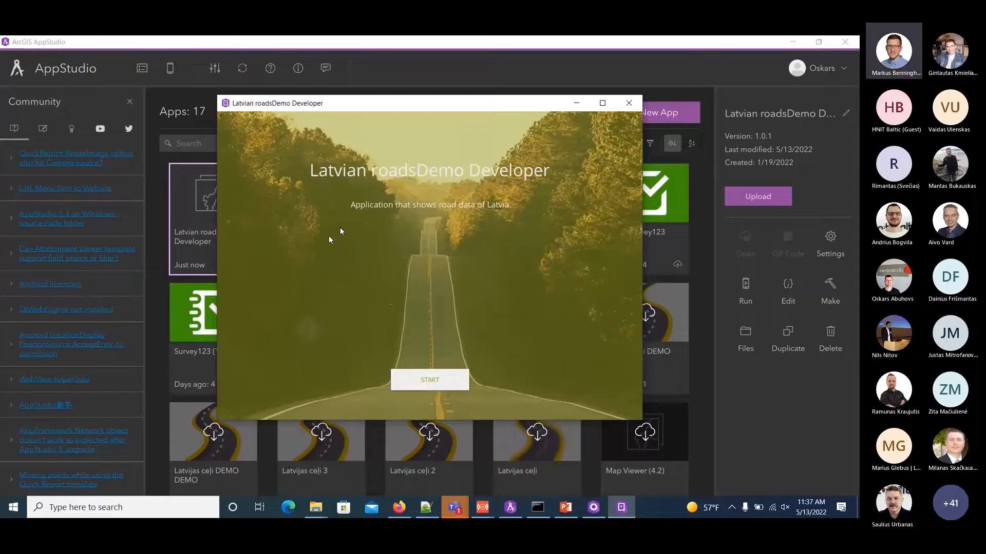
{"action": "left_click", "coordinate": [436, 384]}
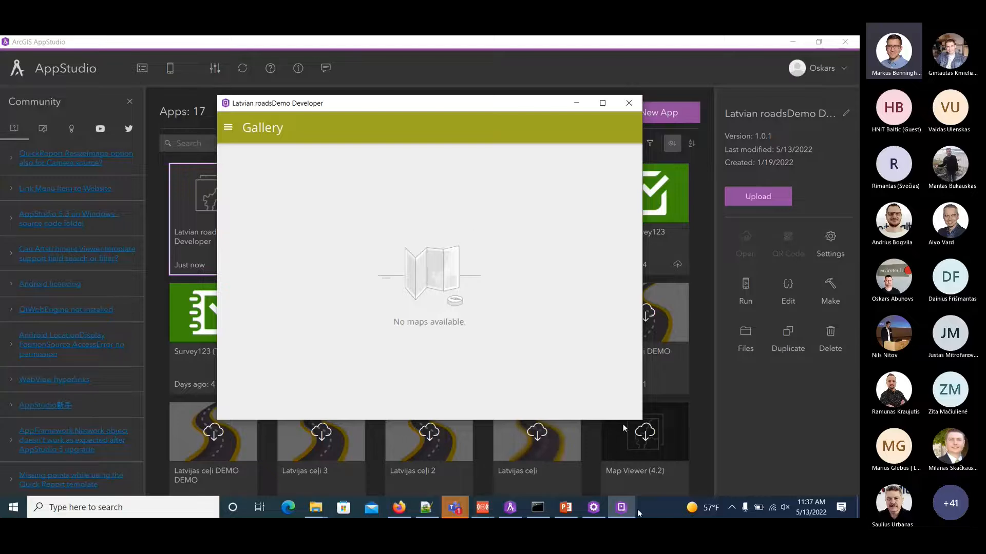
{"action": "left_click", "coordinate": [635, 108]}
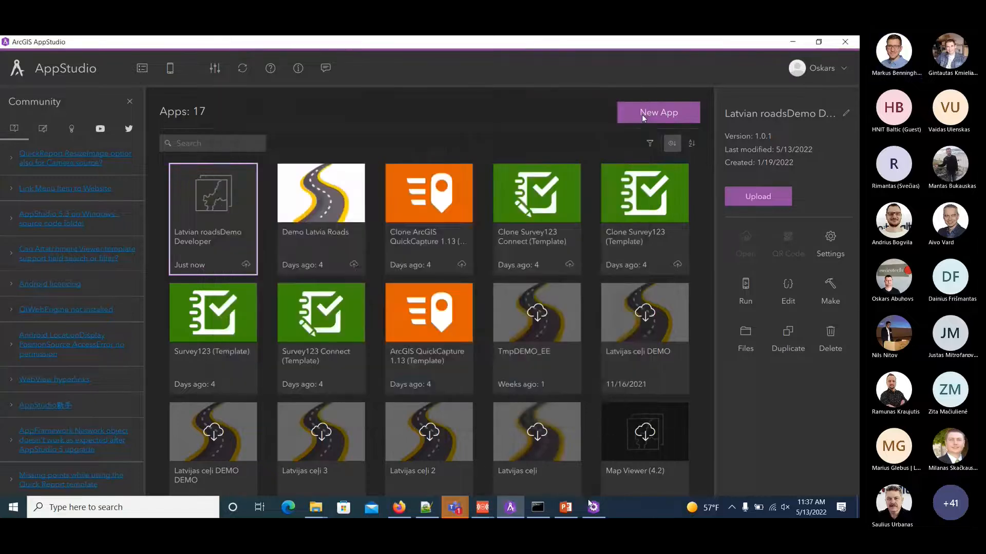
{"action": "scroll", "coordinate": [427, 312], "scroll_direction": "up", "scroll_amount": 2}
{"action": "scroll", "coordinate": [427, 312], "scroll_direction": "up", "scroll_amount": 5}
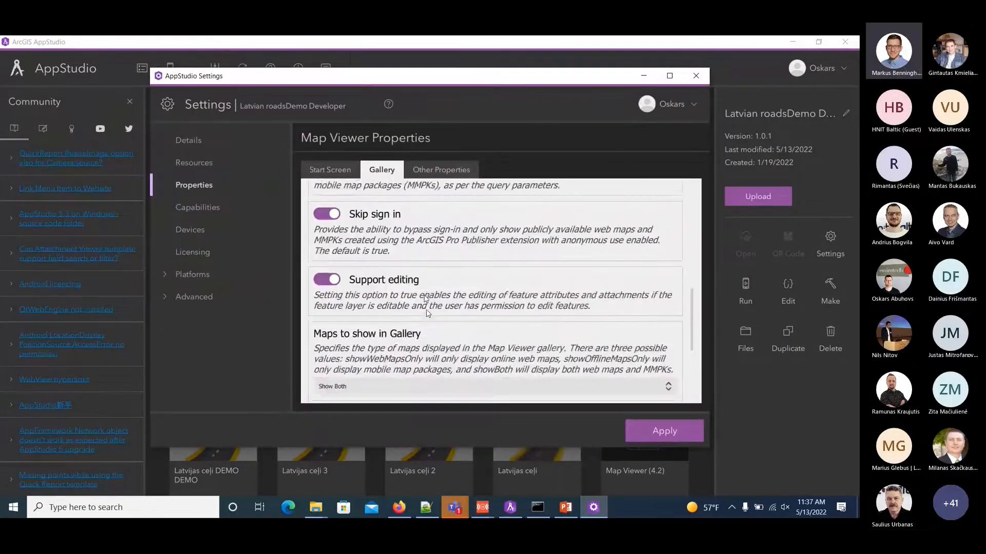
{"action": "scroll", "coordinate": [427, 307], "scroll_direction": "up", "scroll_amount": 1}
{"action": "scroll", "coordinate": [427, 308], "scroll_direction": "down", "scroll_amount": 1}
{"action": "scroll", "coordinate": [427, 309], "scroll_direction": "down", "scroll_amount": 1}
{"action": "scroll", "coordinate": [428, 308], "scroll_direction": "up", "scroll_amount": 3}
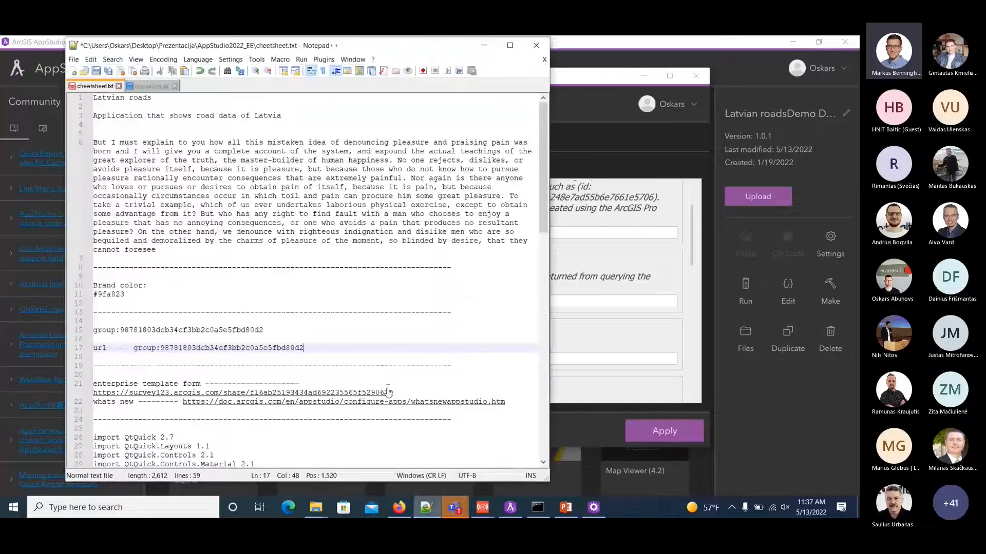
{"action": "left_click", "coordinate": [426, 507]}
{"action": "left_click", "coordinate": [282, 330]}
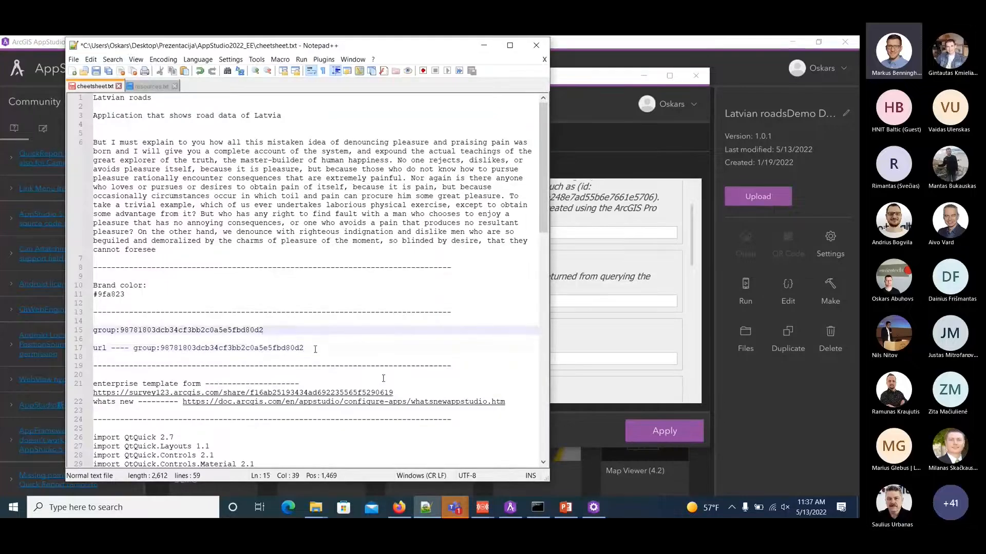
{"action": "left_click_drag", "start_coordinate": [315, 349], "coordinate": [134, 348]}
{"action": "key", "text": "ctrl+v"}
{"action": "left_click_drag", "start_coordinate": [312, 349], "coordinate": [134, 349]}
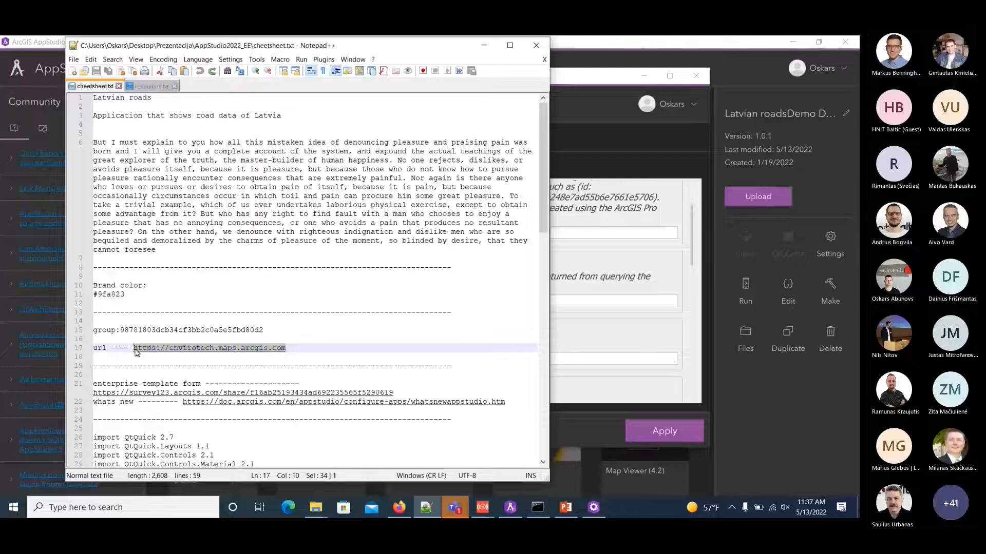
{"action": "left_click", "coordinate": [667, 357]}
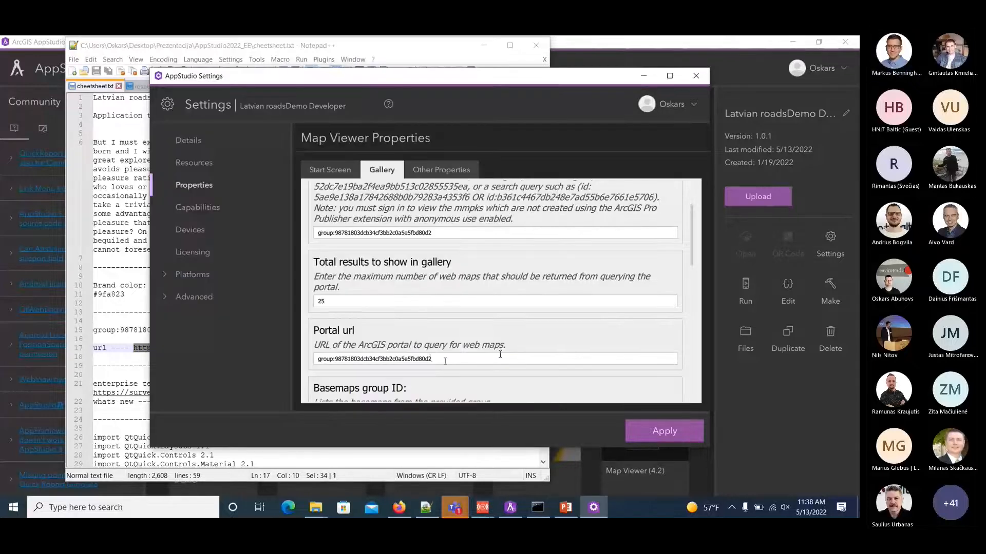
{"action": "key", "text": "ctrl+a"}
{"action": "key", "text": "ctrl+v"}
{"action": "left_click", "coordinate": [664, 427]}
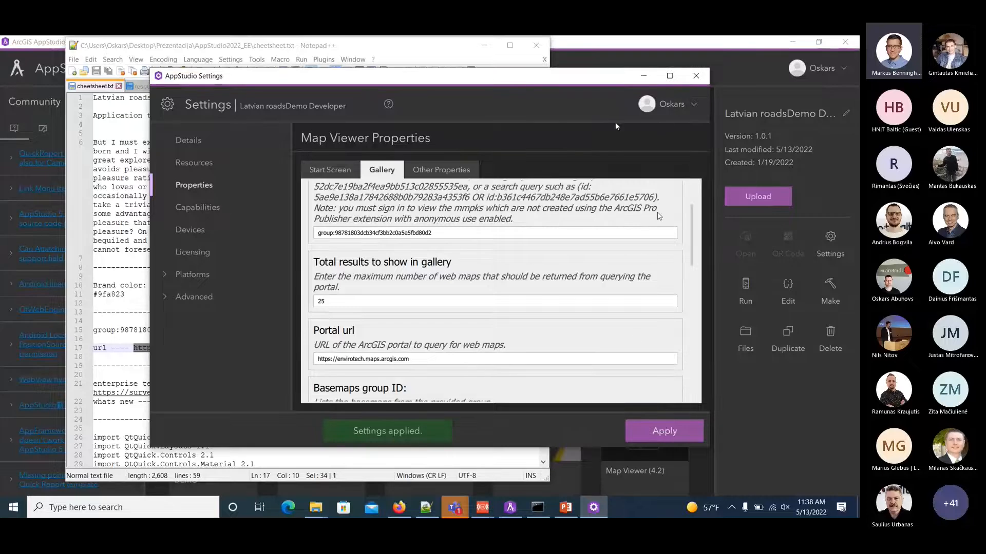
Run the Latvian roadsDemo Developer app, skip past its start screen and open the LVCeli_green map from the gallery.
{"action": "left_click", "coordinate": [620, 42]}
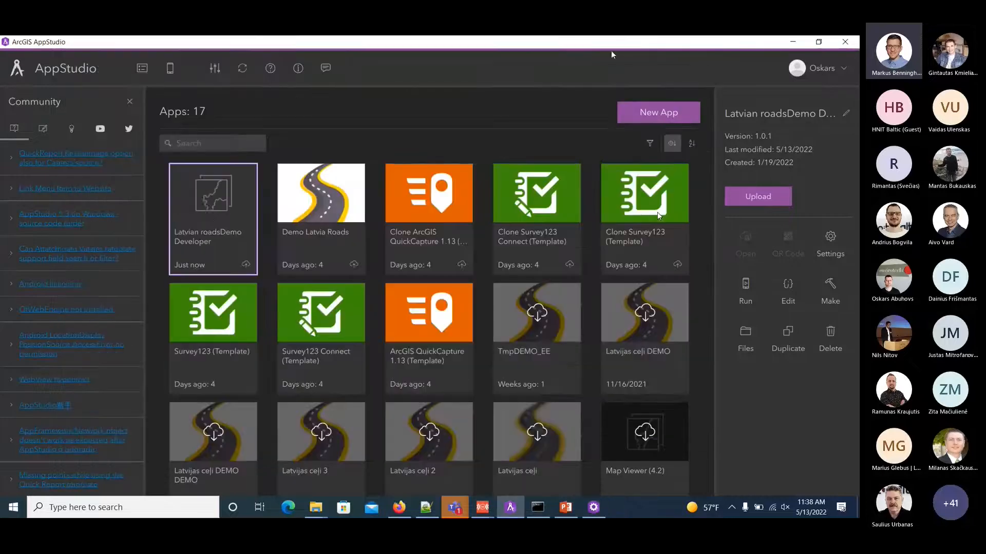
{"action": "double_click", "coordinate": [209, 219]}
{"action": "left_click", "coordinate": [425, 385]}
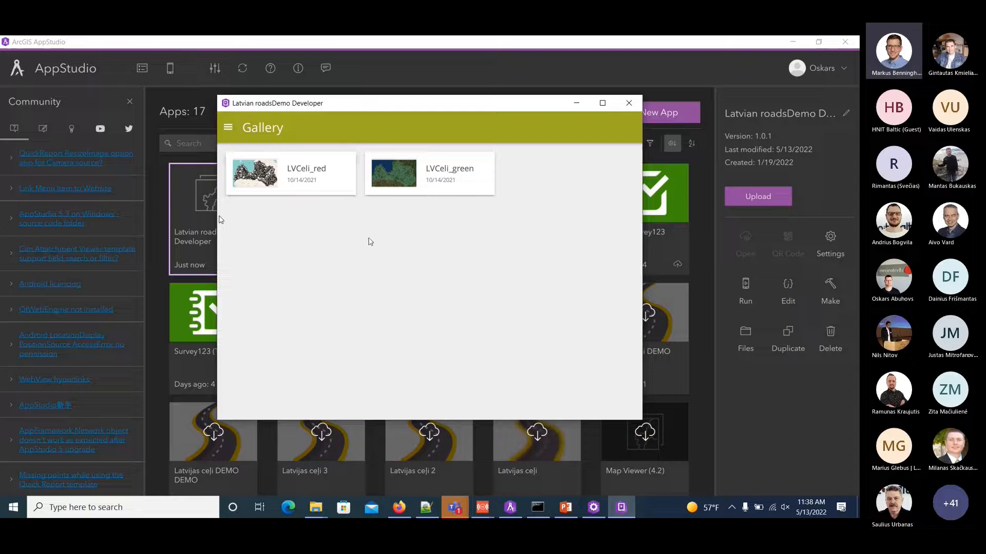
{"action": "left_click", "coordinate": [387, 185]}
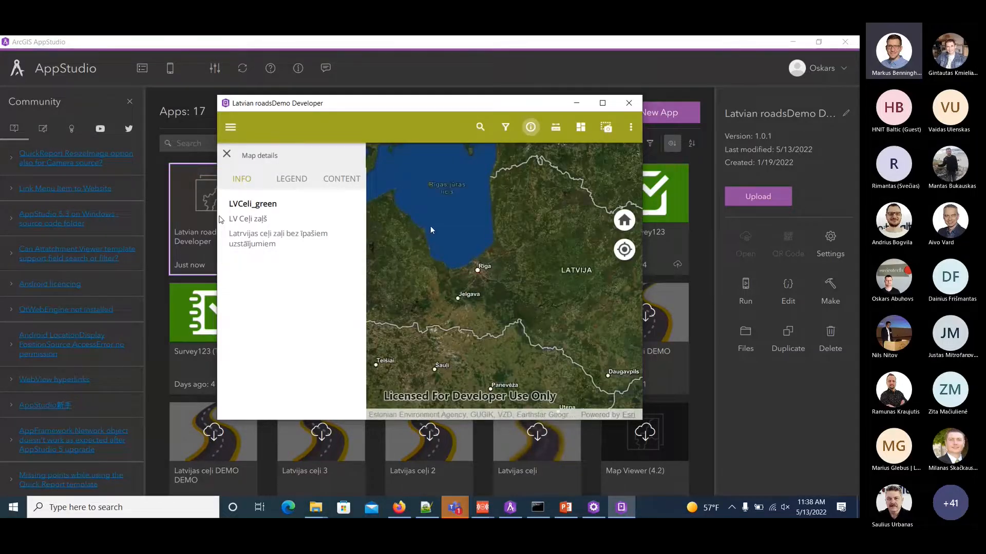
Try the snapshot and distance measuring tools on the LVCeli_green map, clearing the drawn path and closing the measuring tool.
{"action": "left_click", "coordinate": [603, 128]}
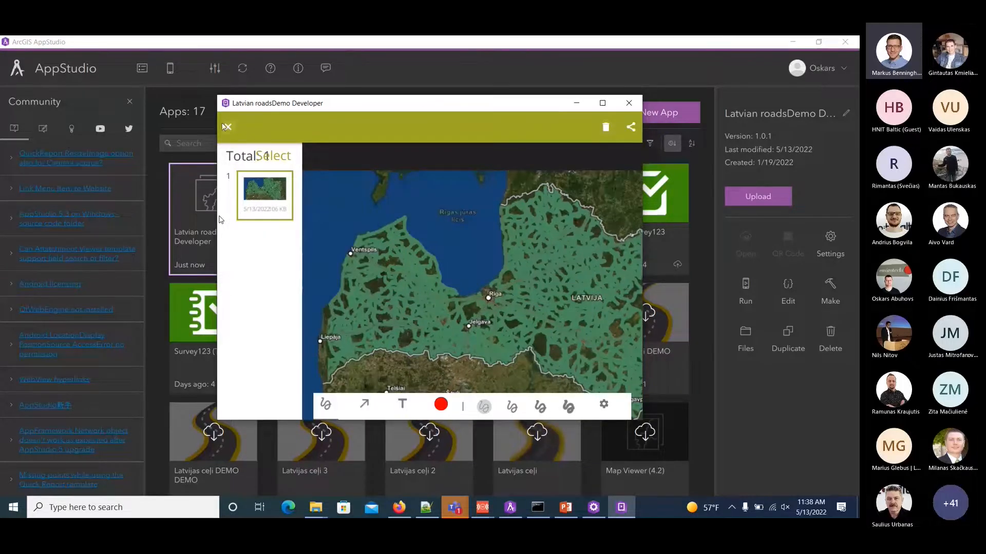
{"action": "left_click", "coordinate": [229, 127]}
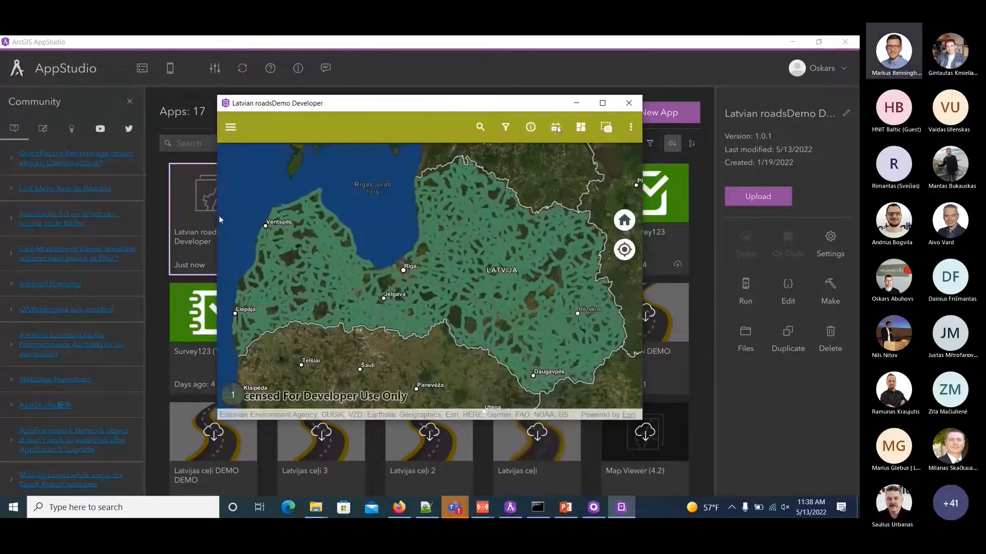
{"action": "left_click", "coordinate": [557, 129]}
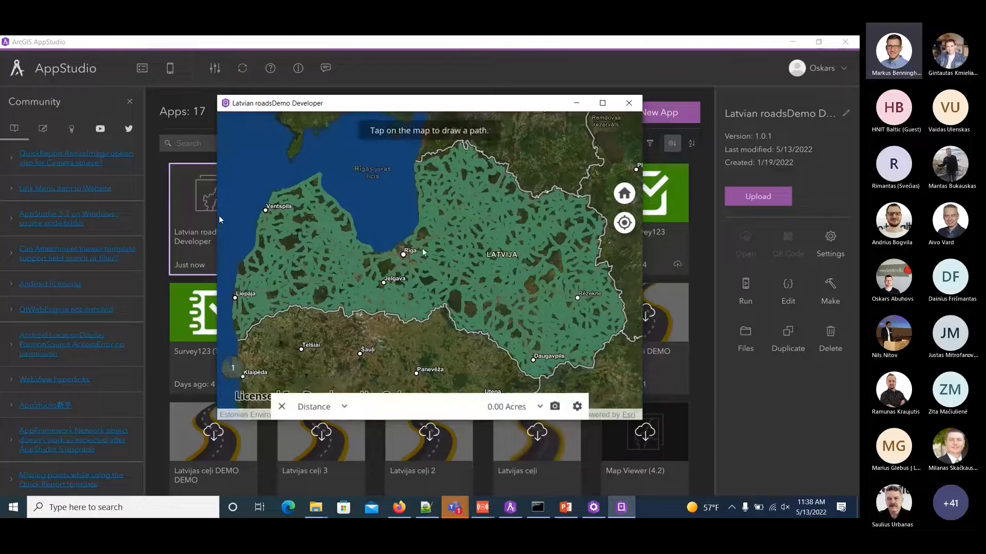
{"action": "left_click", "coordinate": [450, 236]}
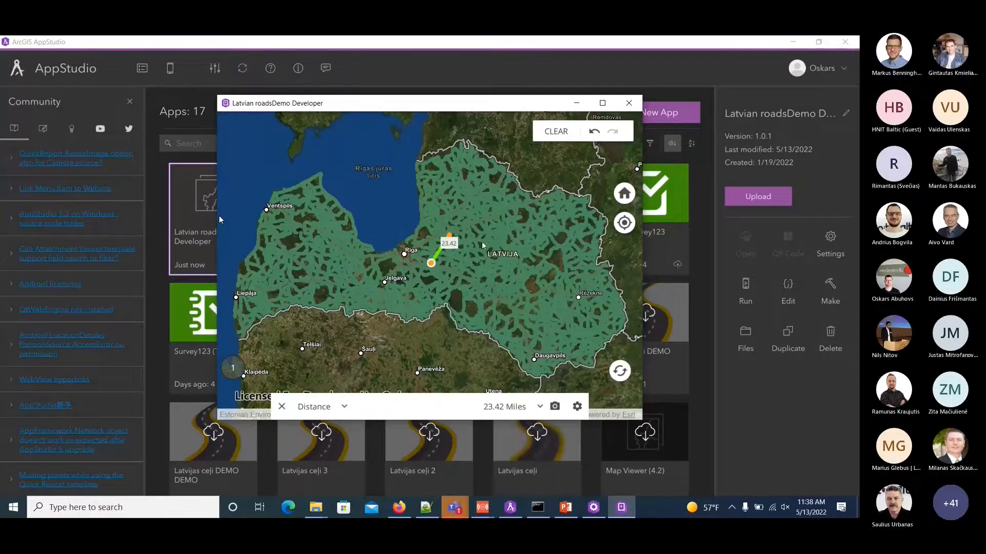
{"action": "left_click", "coordinate": [560, 134]}
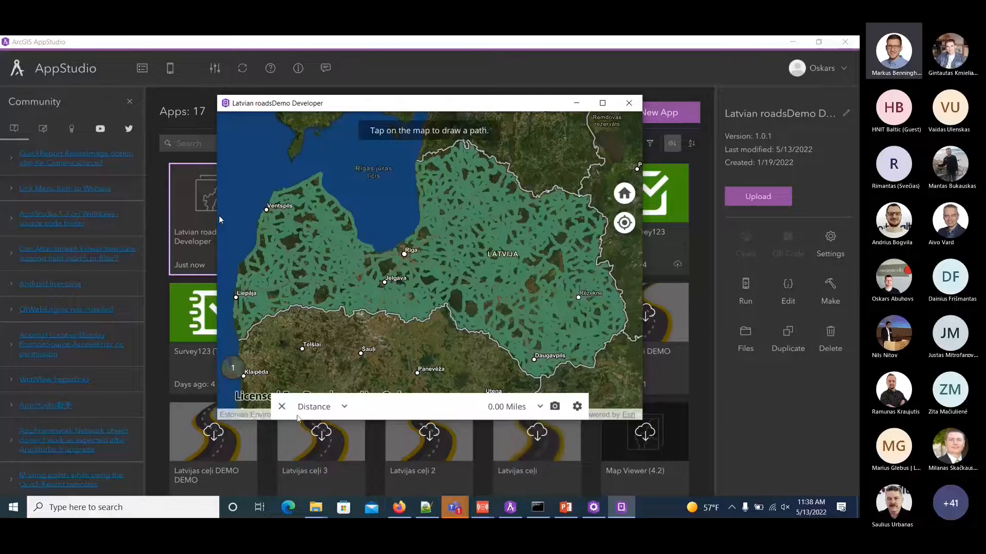
{"action": "left_click", "coordinate": [281, 406]}
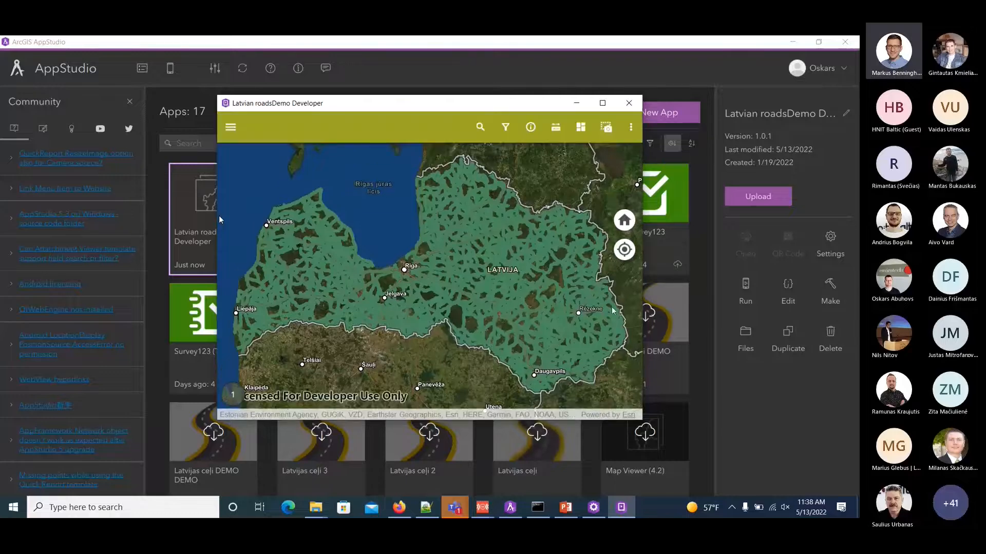
Open the LVCeli_red map from the gallery, check its offline map areas, and close the running app.
{"action": "left_click", "coordinate": [232, 128]}
{"action": "left_click", "coordinate": [256, 190]}
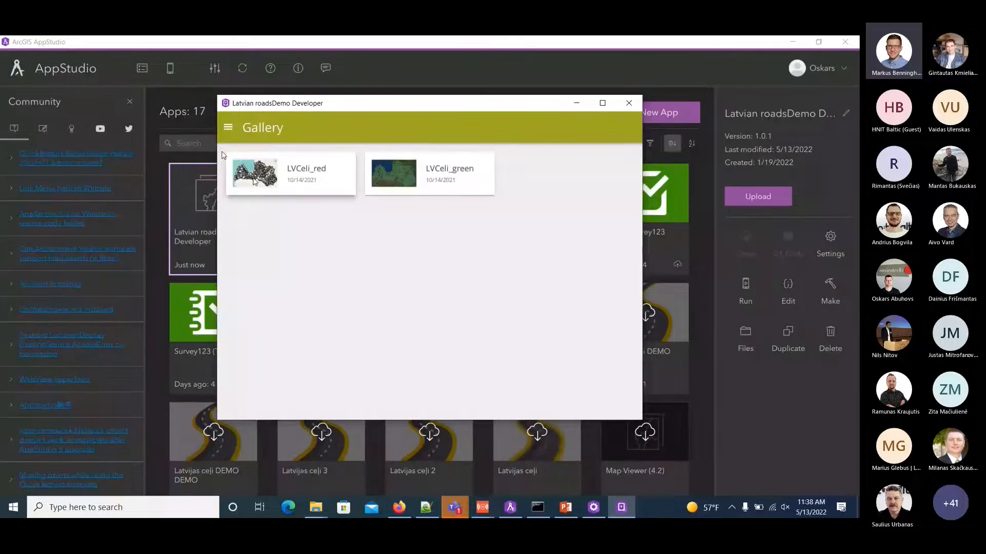
{"action": "left_click", "coordinate": [255, 180]}
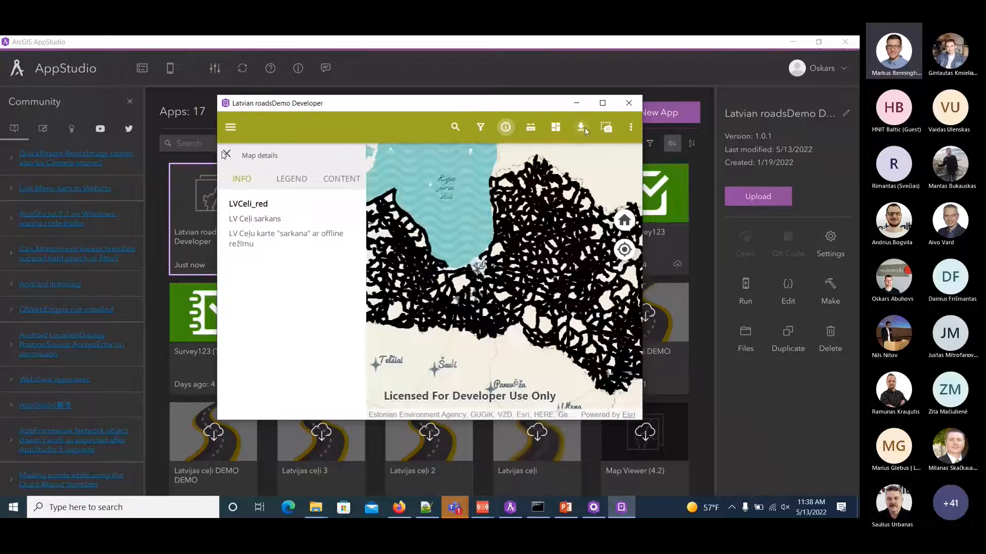
{"action": "left_click", "coordinate": [582, 128]}
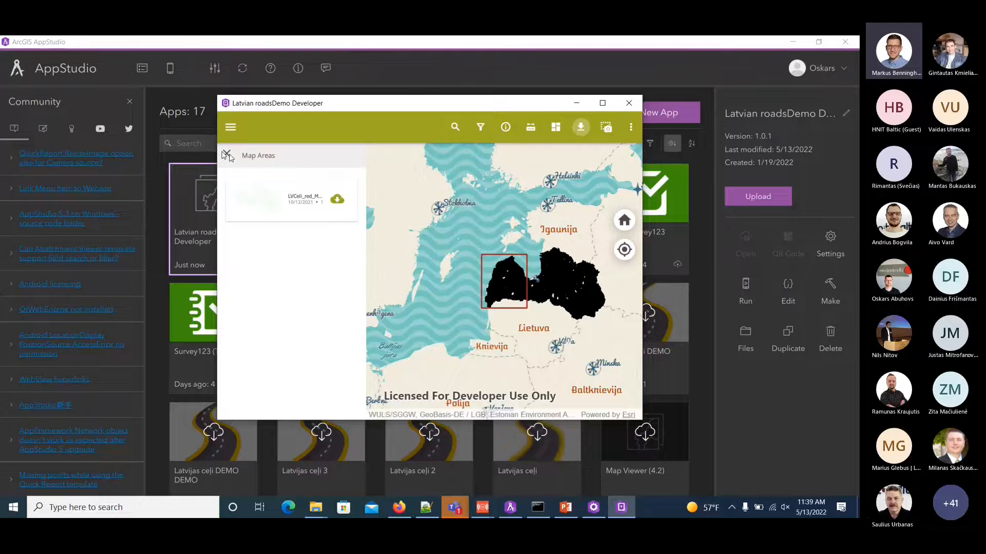
{"action": "left_click", "coordinate": [226, 155]}
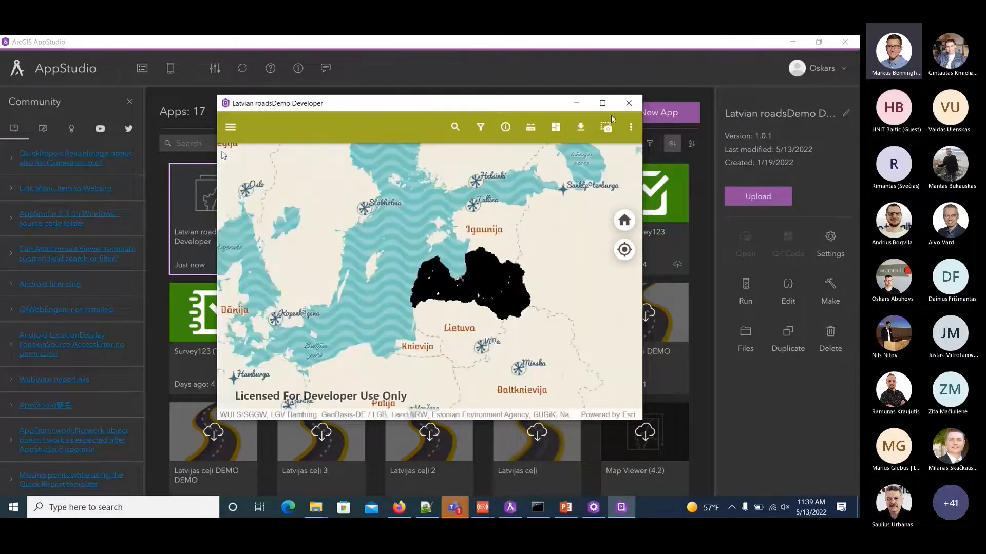
{"action": "left_click", "coordinate": [629, 103]}
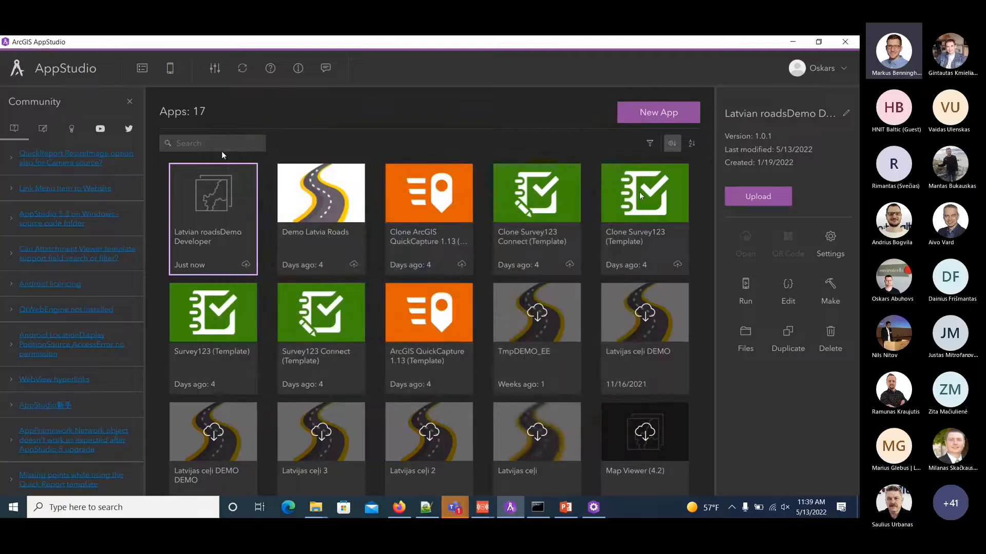
Enable Support secured maps in the Gallery properties of the Latvian roadsDemo Developer app's settings.
{"action": "left_click", "coordinate": [830, 242]}
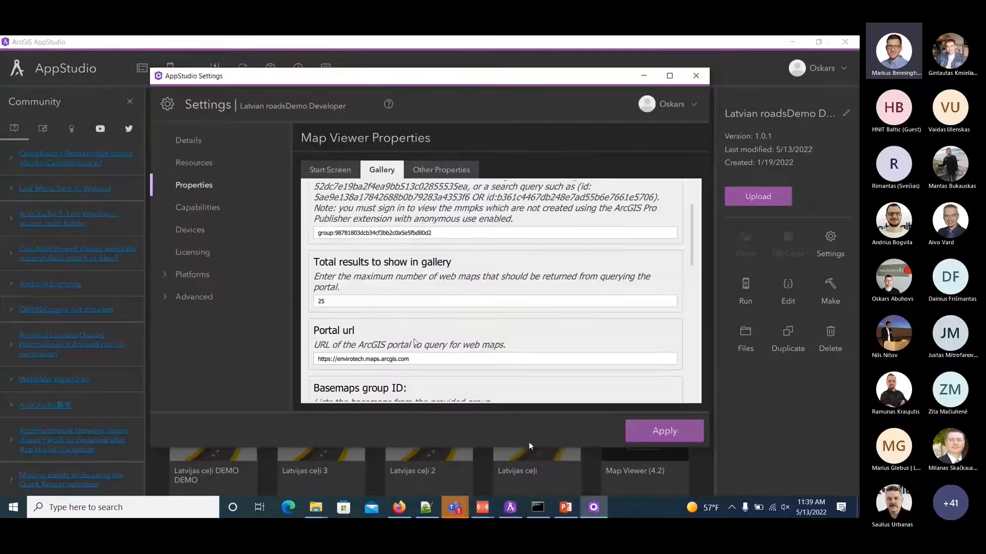
{"action": "scroll", "coordinate": [405, 244], "scroll_direction": "down", "scroll_amount": 10}
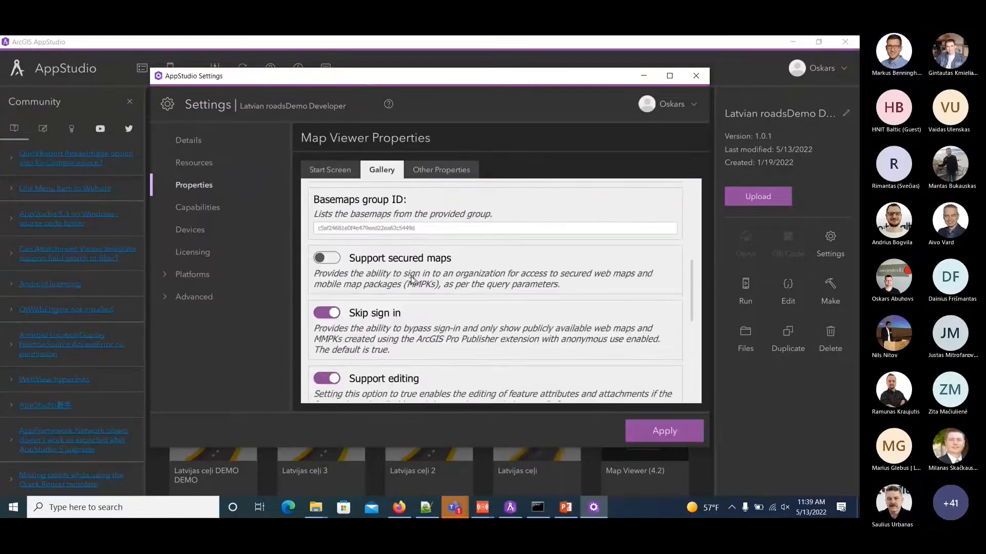
{"action": "scroll", "coordinate": [415, 280], "scroll_direction": "up", "scroll_amount": 1}
{"action": "left_click", "coordinate": [333, 208]}
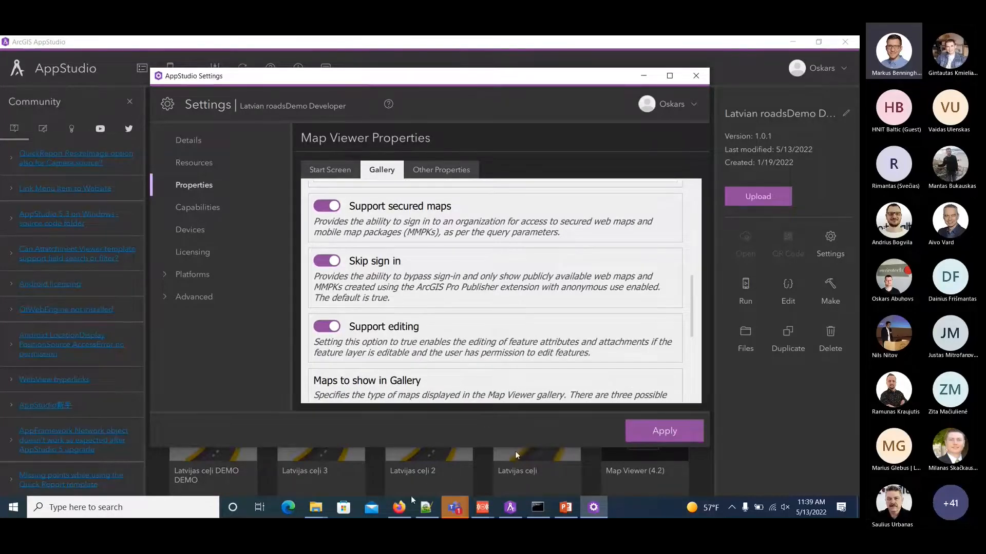
{"action": "left_click", "coordinate": [400, 509]}
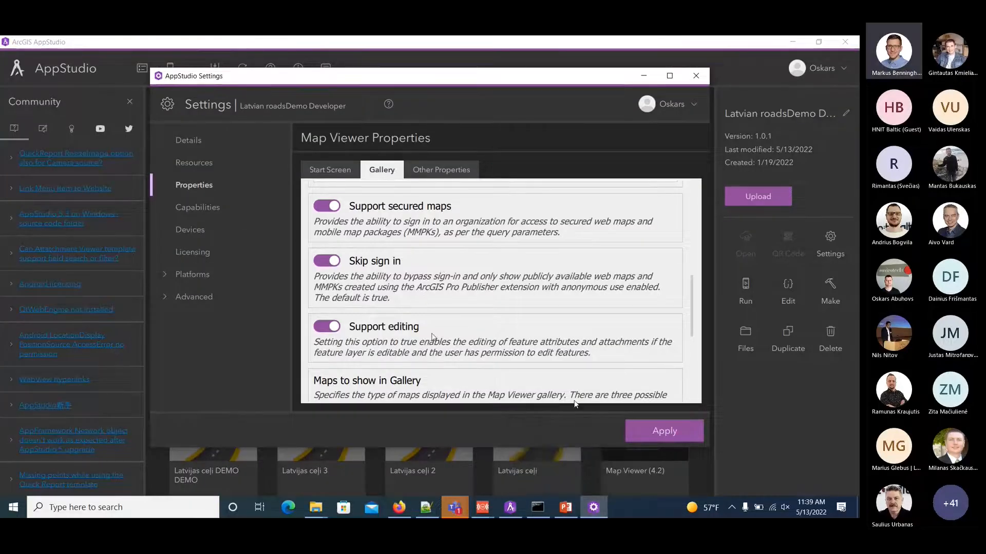
{"action": "scroll", "coordinate": [431, 337], "scroll_direction": "down", "scroll_amount": 5}
Try to register the app for an ArcGIS Client ID in the Licensing settings, and apply the settings before closing them.
{"action": "left_click", "coordinate": [192, 253]}
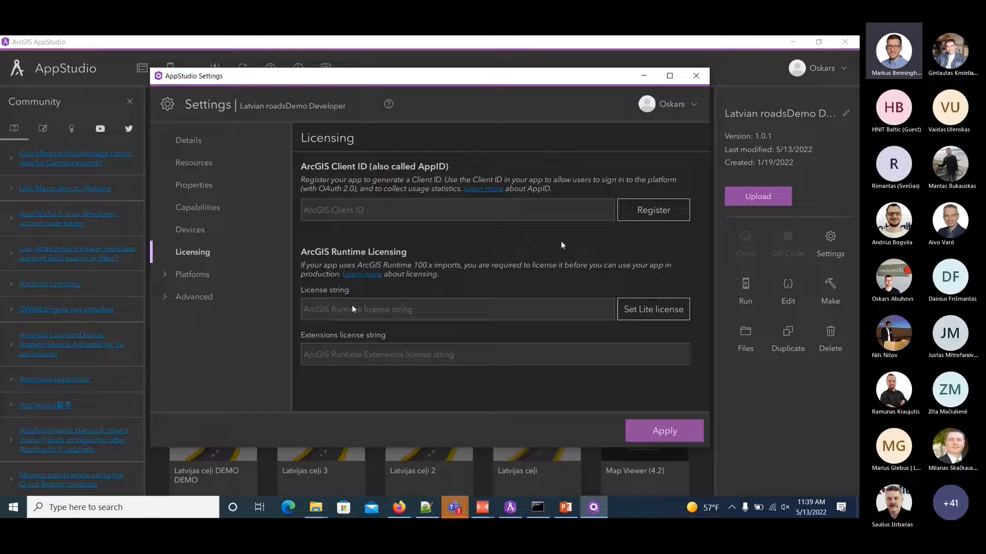
{"action": "left_click", "coordinate": [640, 211]}
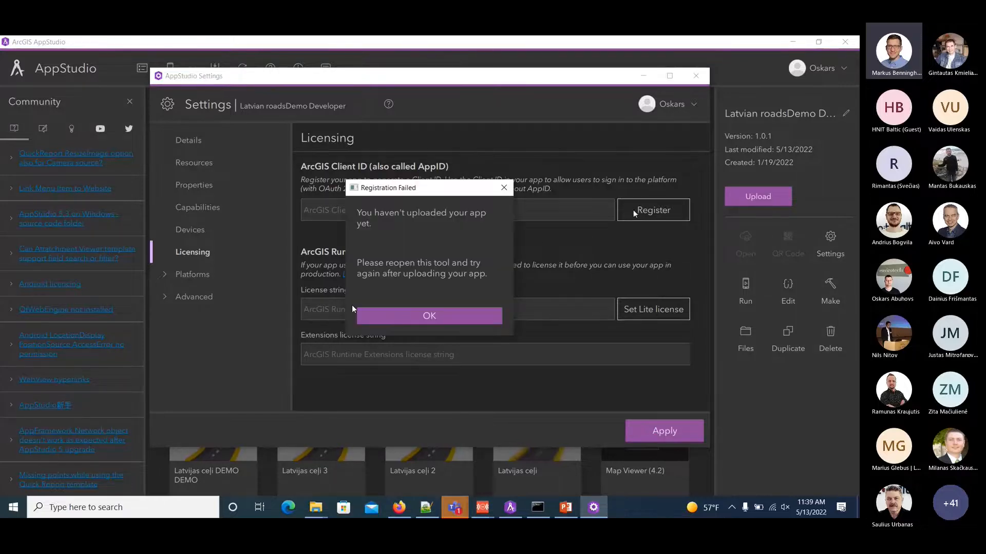
{"action": "left_click", "coordinate": [481, 317]}
{"action": "left_click", "coordinate": [665, 432]}
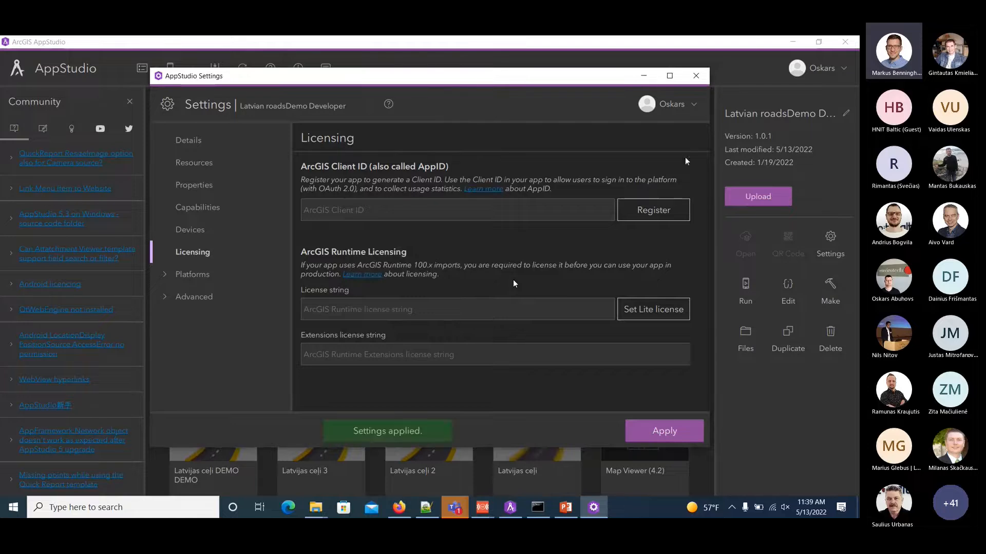
{"action": "left_click", "coordinate": [708, 107]}
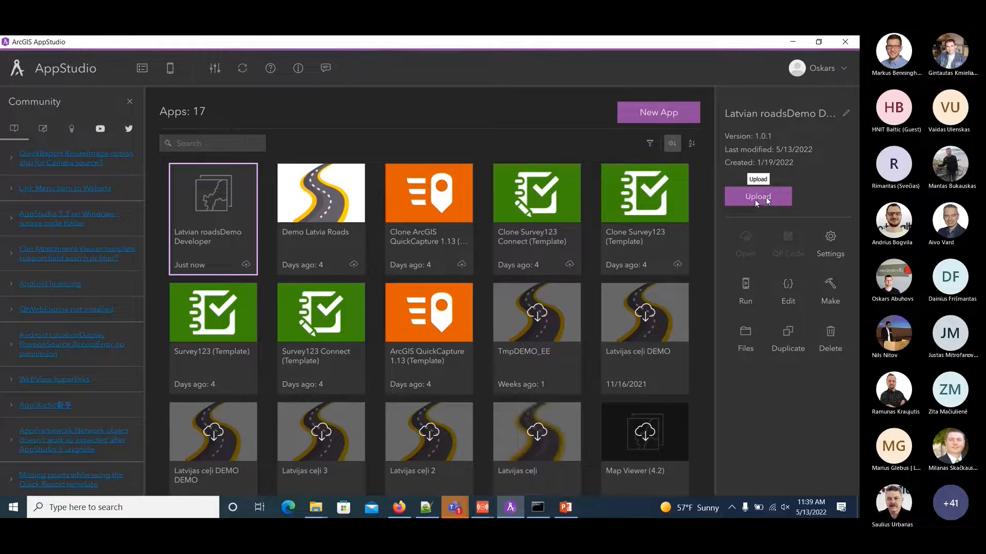
Upload the Latvian roadsDemo Developer app with sharing set to My organization, closing the upload tool when done.
{"action": "left_click", "coordinate": [755, 200]}
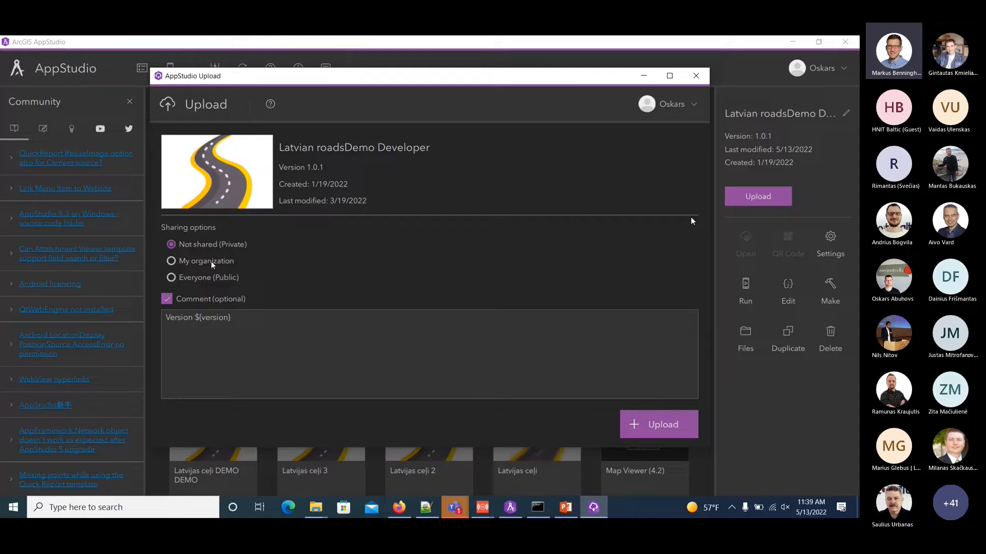
{"action": "left_click", "coordinate": [211, 261]}
{"action": "left_click", "coordinate": [665, 422]}
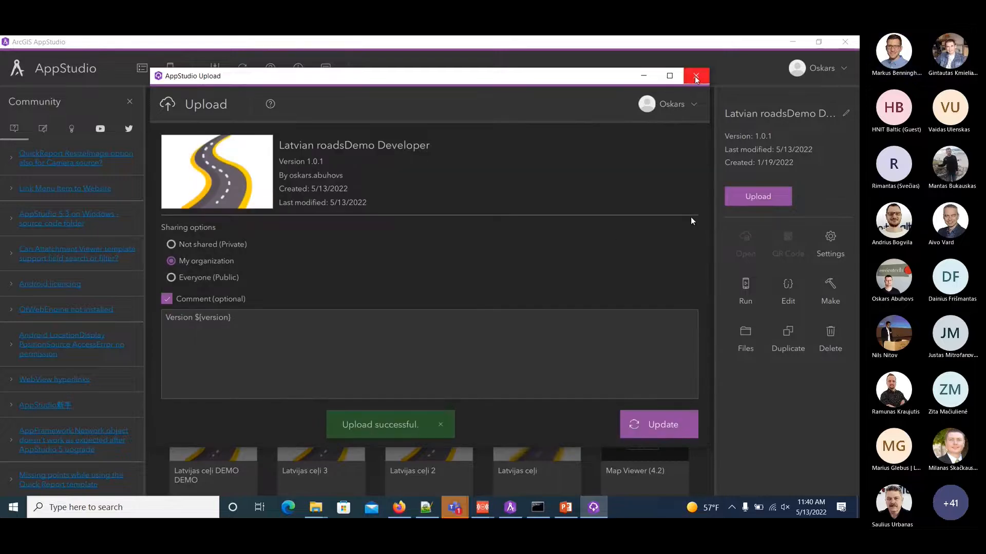
{"action": "left_click", "coordinate": [696, 77]}
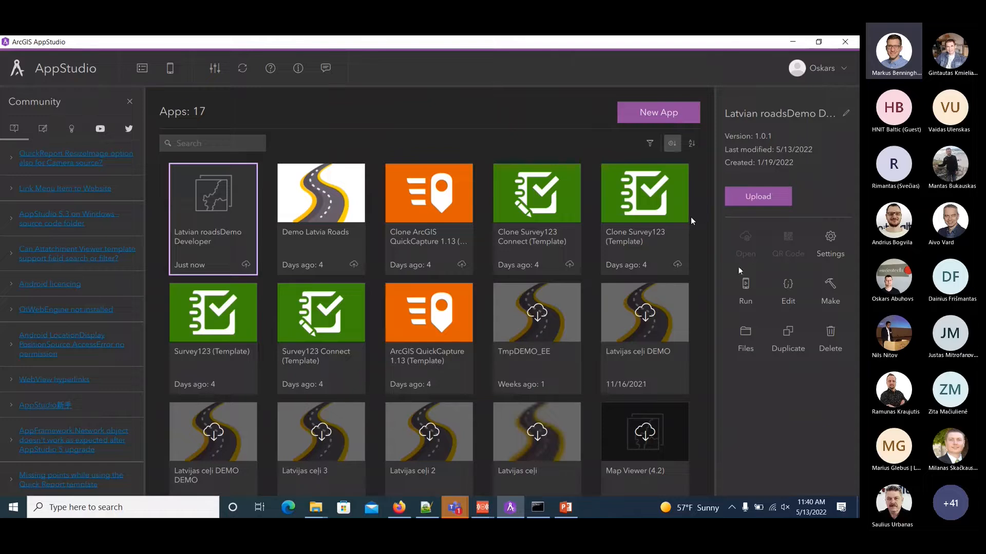
Register the uploaded app for an ArcGIS Client ID in its Licensing settings and apply the settings.
{"action": "left_click", "coordinate": [828, 245]}
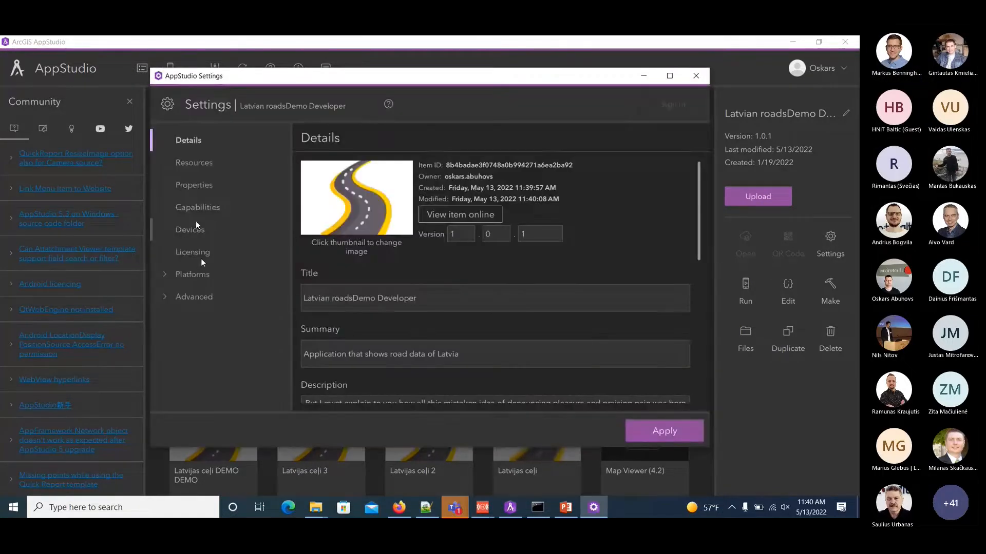
{"action": "left_click", "coordinate": [201, 257]}
{"action": "left_click", "coordinate": [650, 214]}
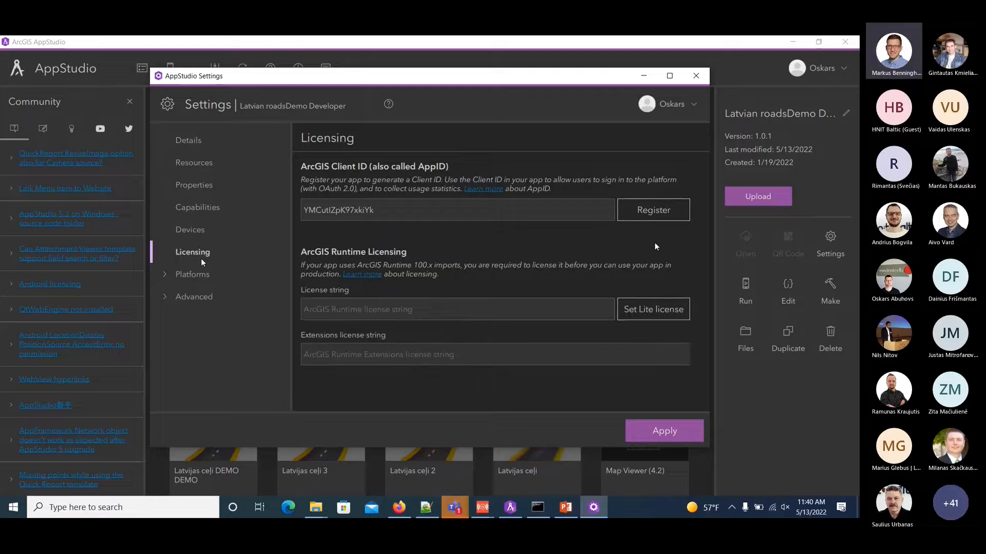
{"action": "left_click", "coordinate": [663, 437]}
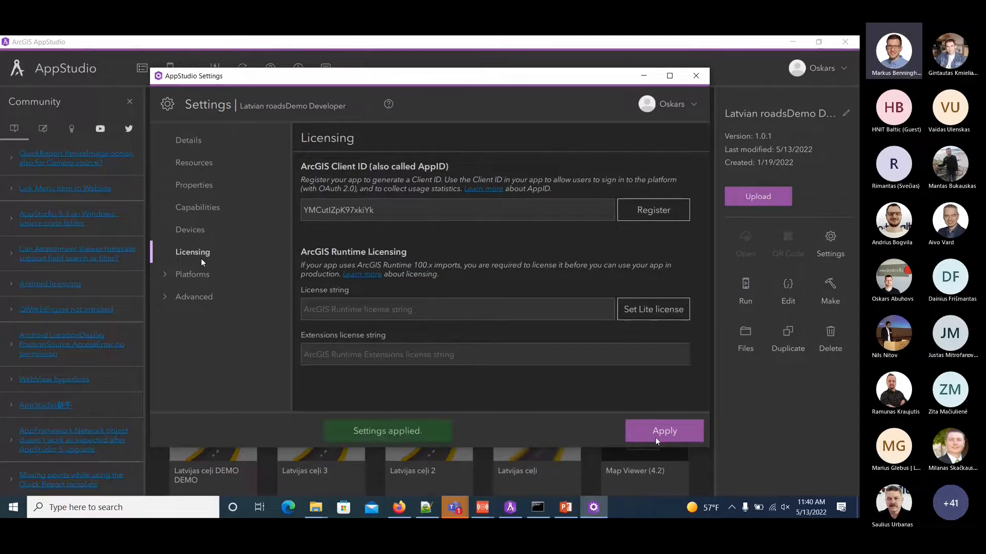
Refresh the app gallery and run the Latvian roadsDemo Developer app to its ArcGIS sign-in page.
{"action": "left_click", "coordinate": [282, 39]}
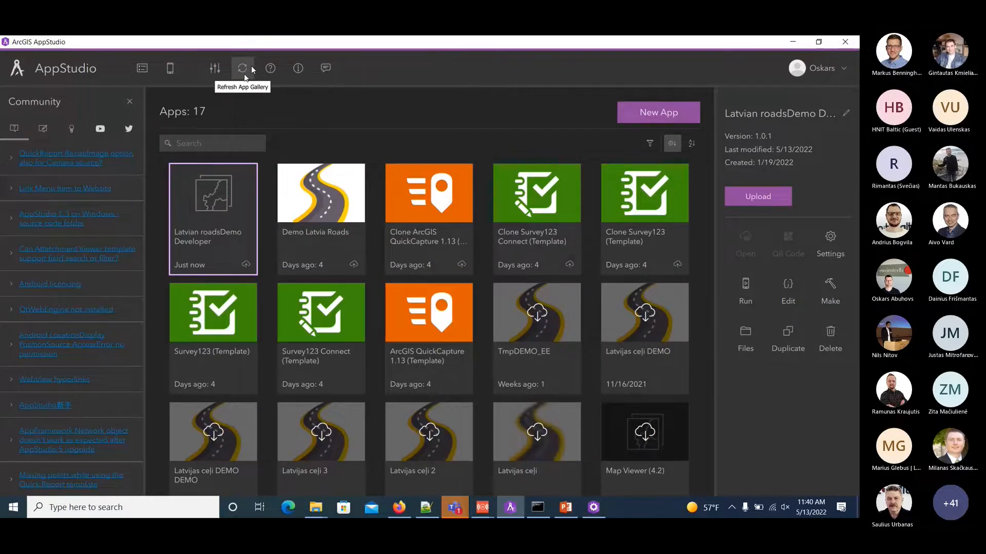
{"action": "left_click", "coordinate": [244, 72]}
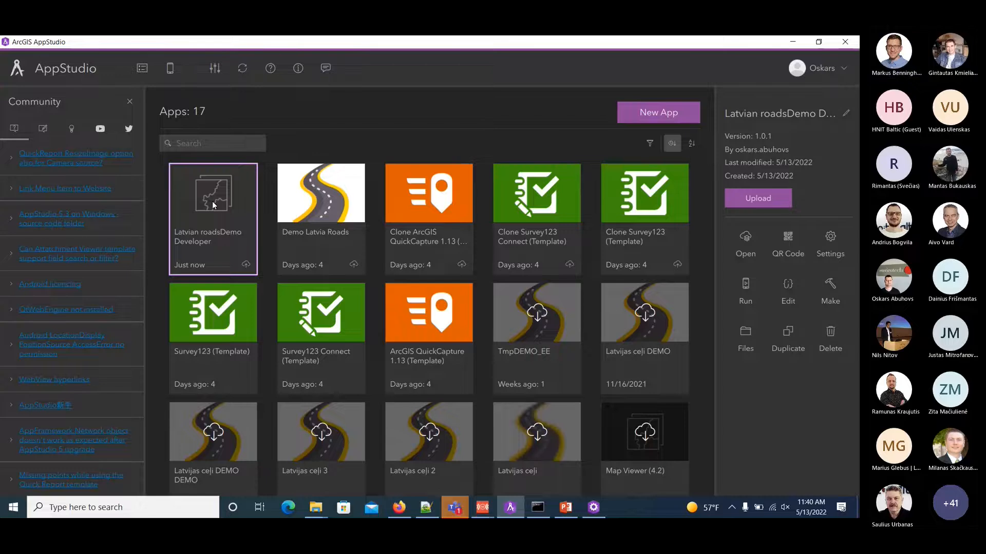
{"action": "double_click", "coordinate": [212, 201]}
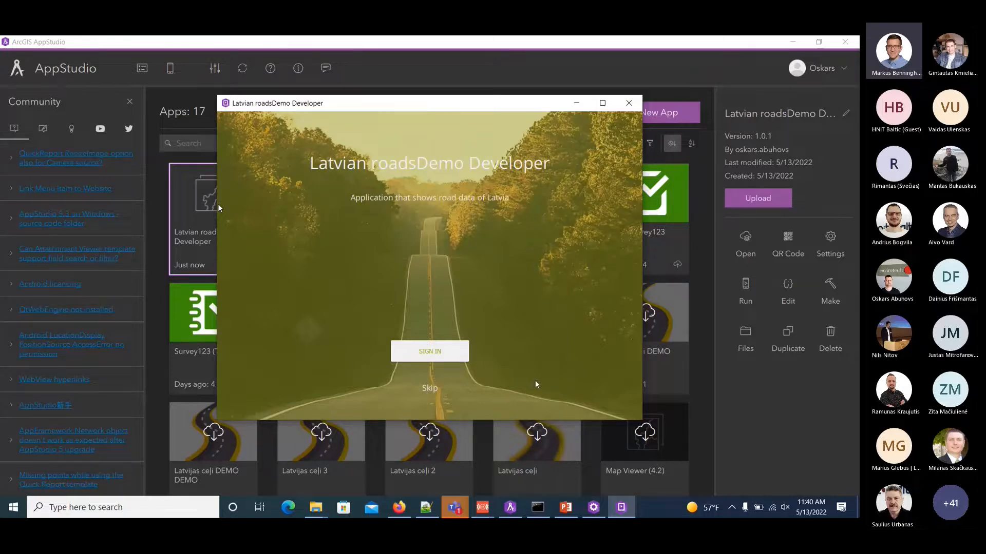
{"action": "left_click", "coordinate": [434, 354]}
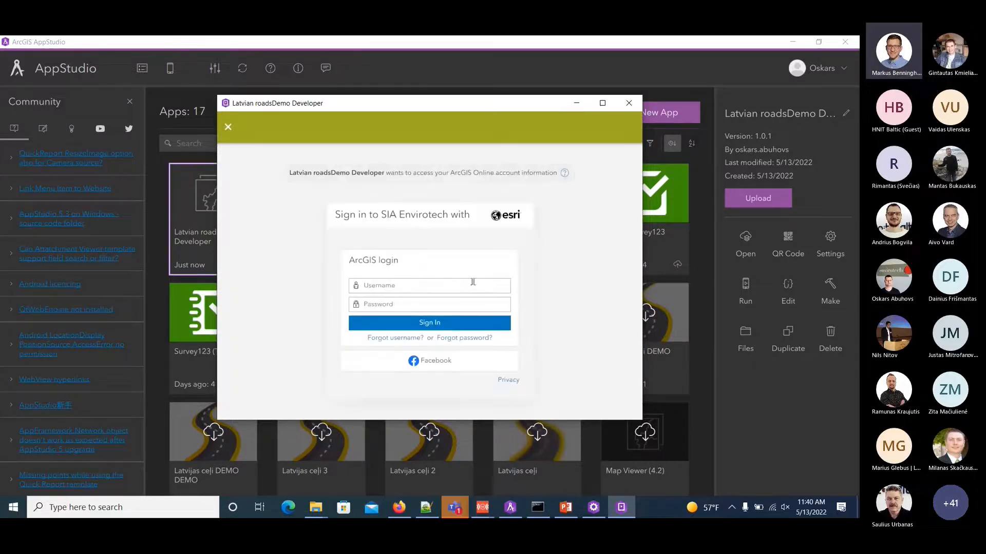
Sign in to the running app with the account username and password, and view the LVCeli_yellow_secure map before closing the app.
{"action": "left_click", "coordinate": [419, 284]}
{"action": "type", "text": "osk"}
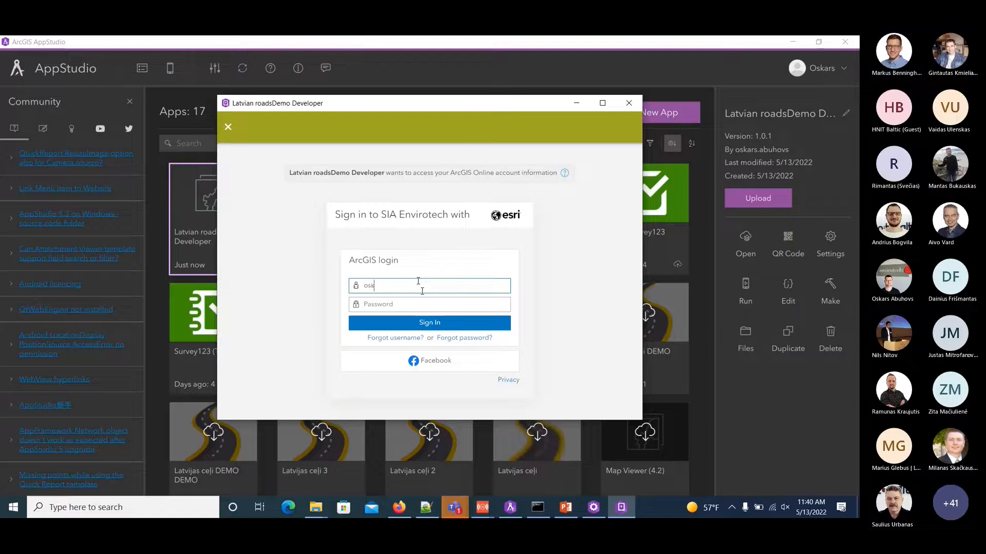
{"action": "type", "text": "ars.abuhovs"}
{"action": "key", "text": "Tab"}
{"action": "type", "text": "************"}
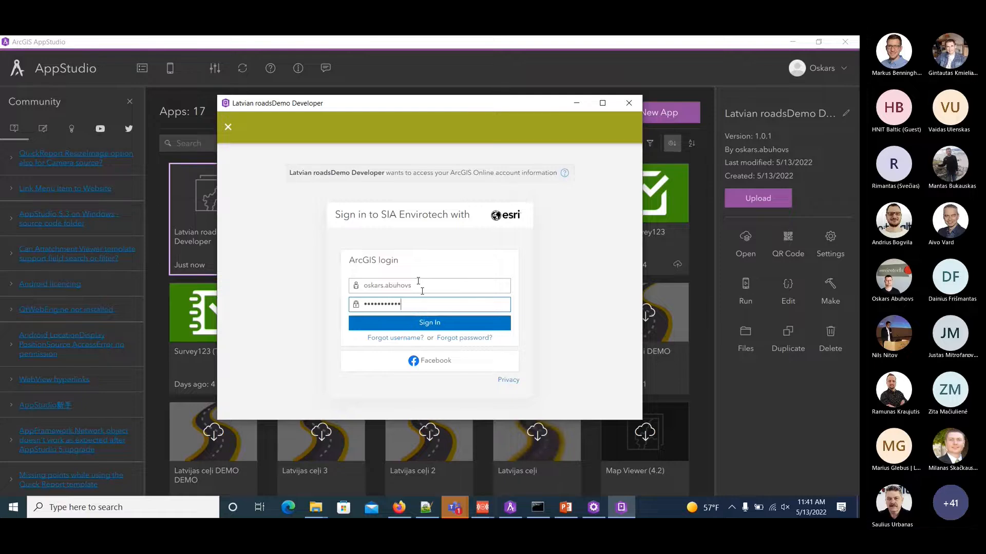
{"action": "type", "text": "**"}
{"action": "left_click", "coordinate": [439, 322]}
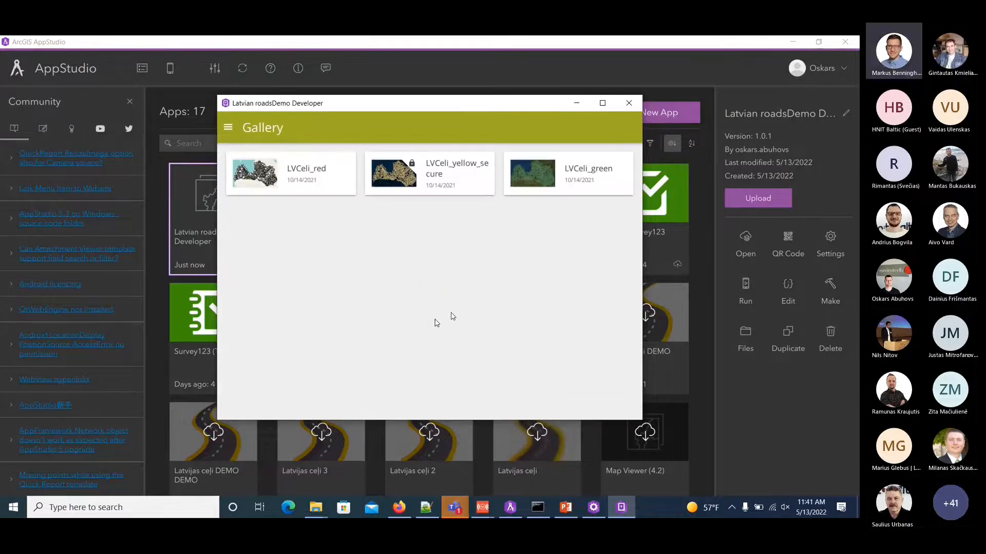
{"action": "left_click", "coordinate": [409, 175]}
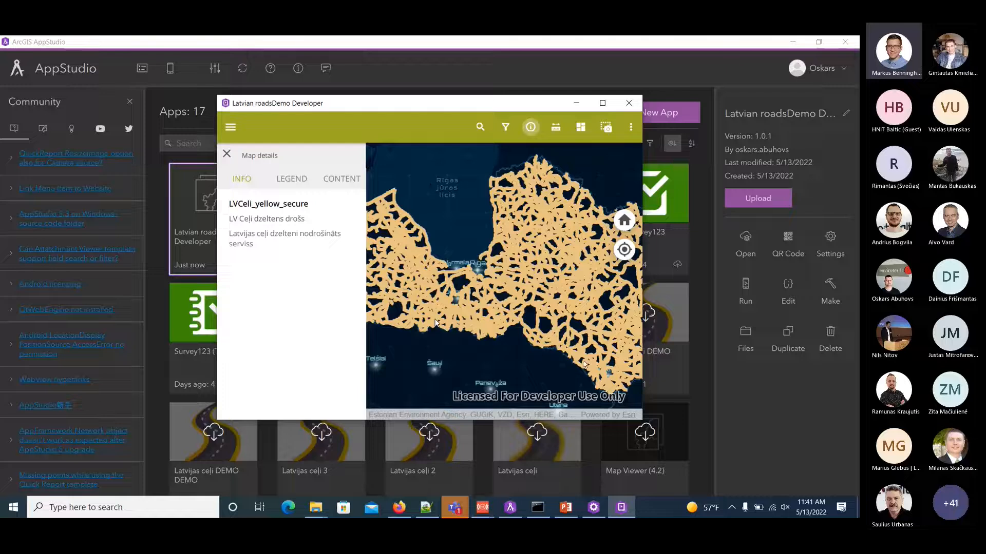
{"action": "left_click", "coordinate": [632, 106]}
Set the Lite license for ArcGIS Runtime in the app's Licensing settings and apply the settings.
{"action": "left_click", "coordinate": [593, 507]}
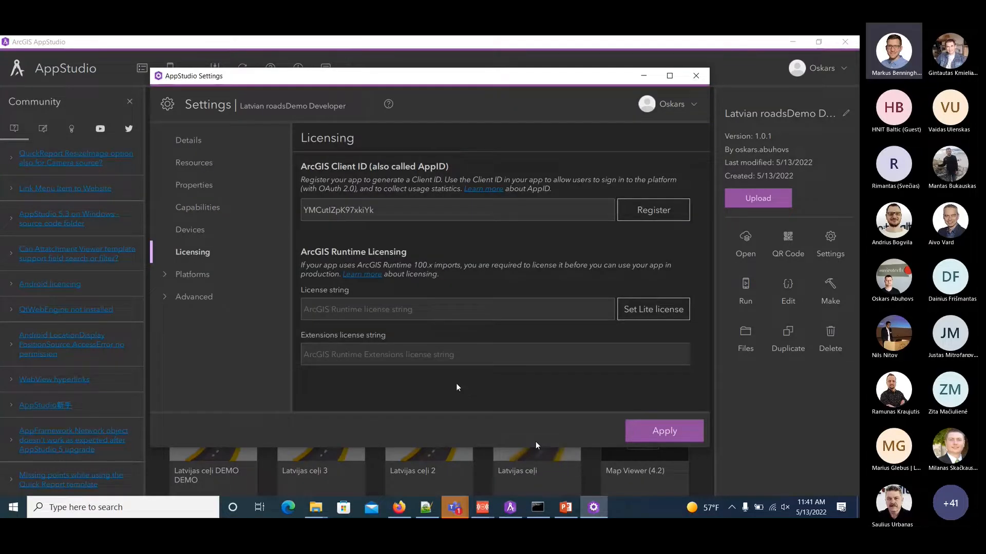
{"action": "left_click", "coordinate": [650, 311]}
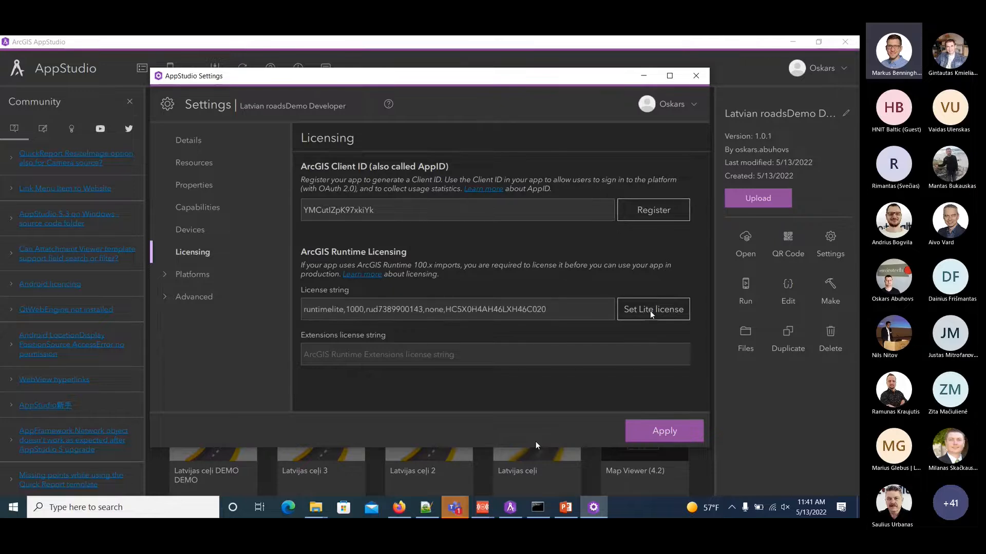
{"action": "left_click", "coordinate": [666, 434]}
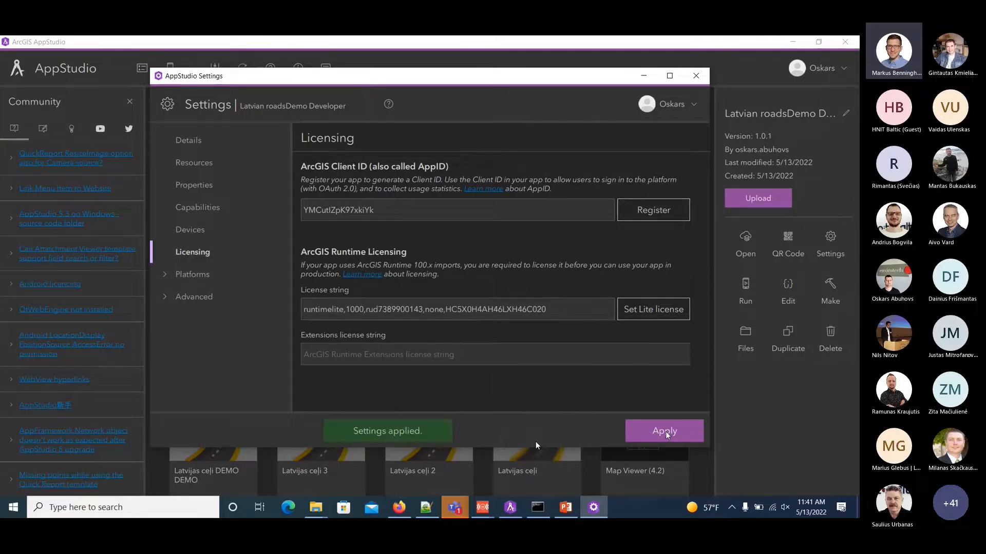
Refresh the app gallery and run the Latvian roadsDemo Developer app without signing in to view the LVCeli_green map, closing it when done.
{"action": "left_click", "coordinate": [485, 39]}
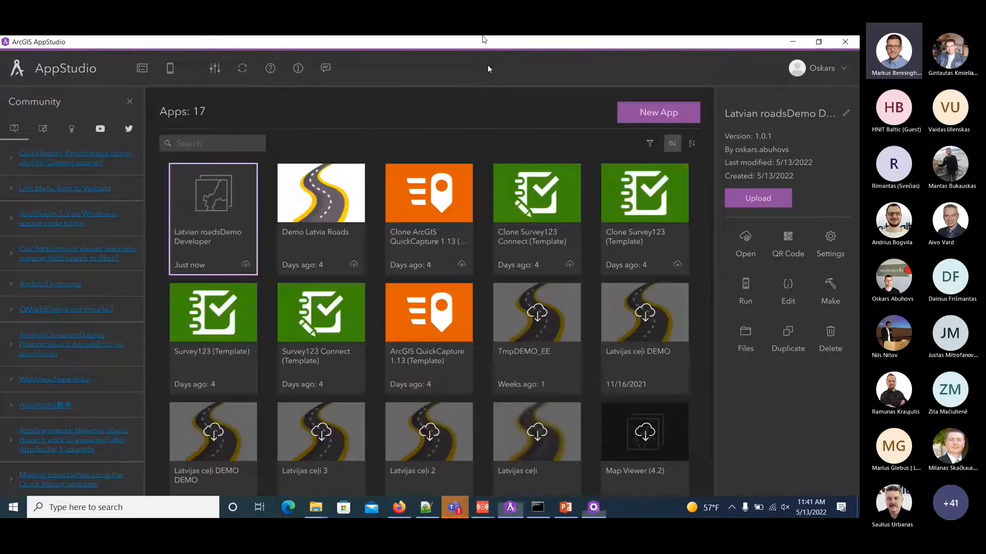
{"action": "left_click", "coordinate": [243, 69]}
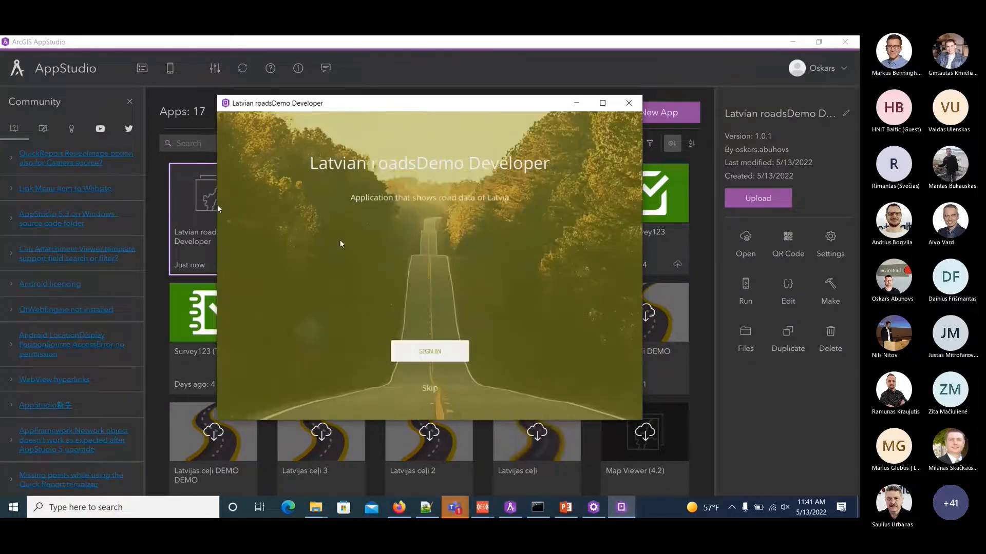
{"action": "left_click", "coordinate": [430, 387]}
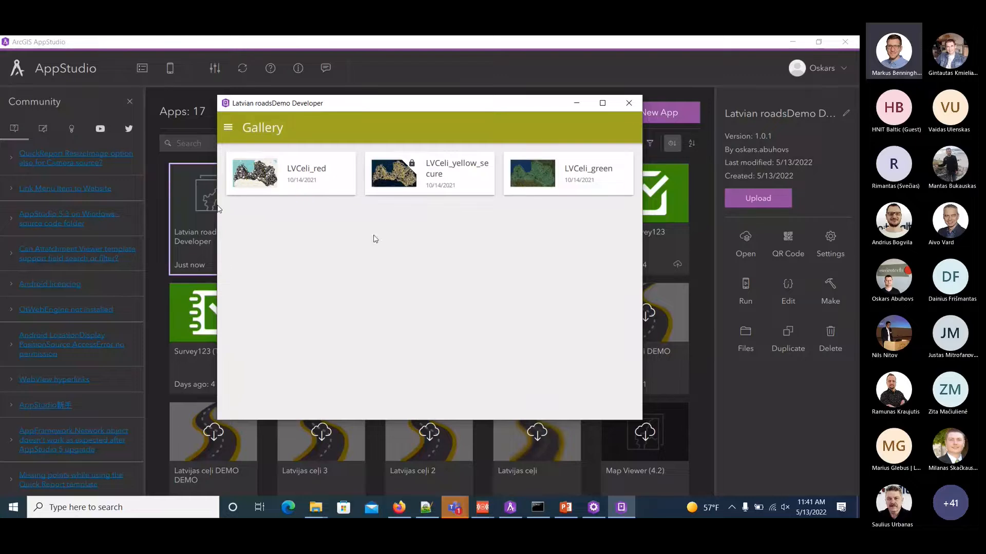
{"action": "left_click", "coordinate": [538, 177]}
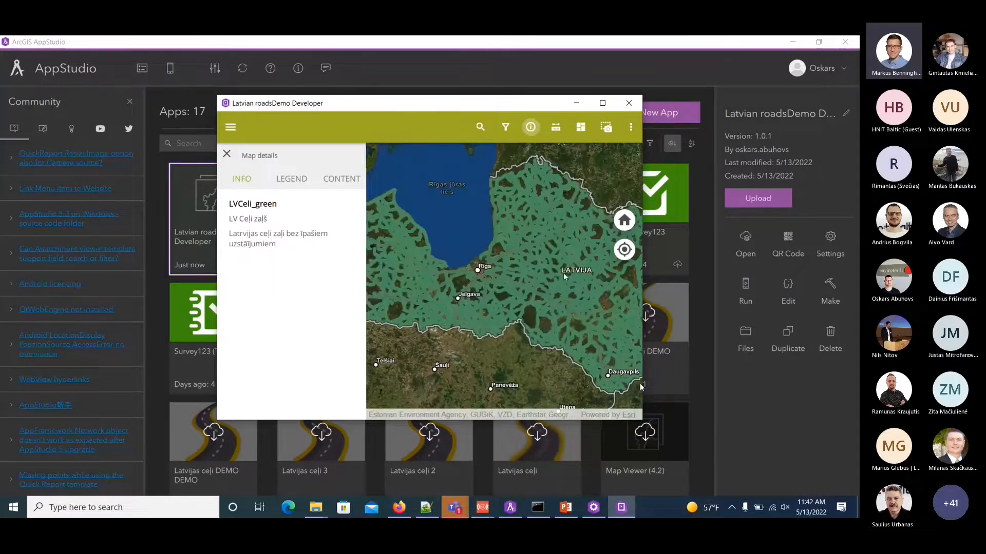
{"action": "left_click", "coordinate": [631, 108]}
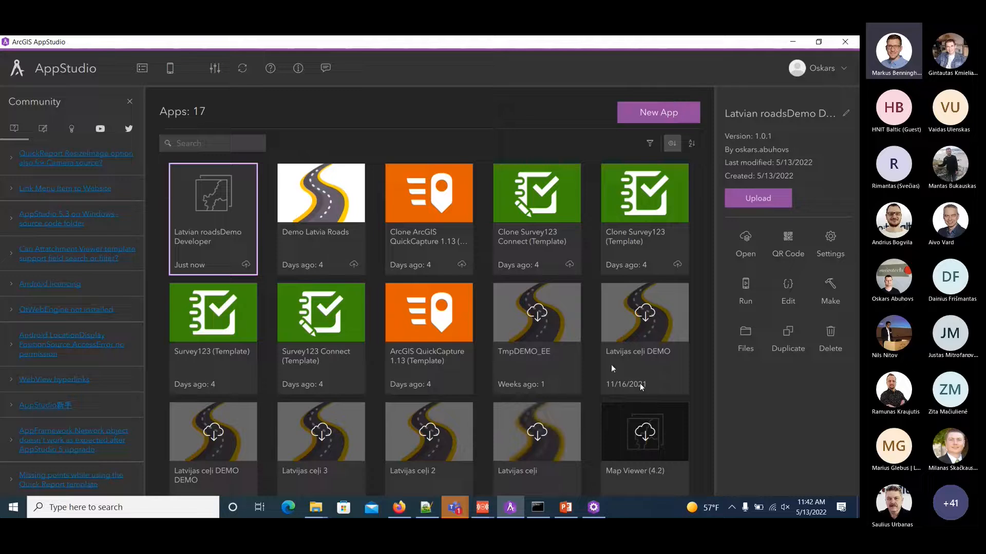
Update the uploaded Latvian roadsDemo Developer app with sharing set to My organization, and close the upload tool.
{"action": "left_click", "coordinate": [758, 204]}
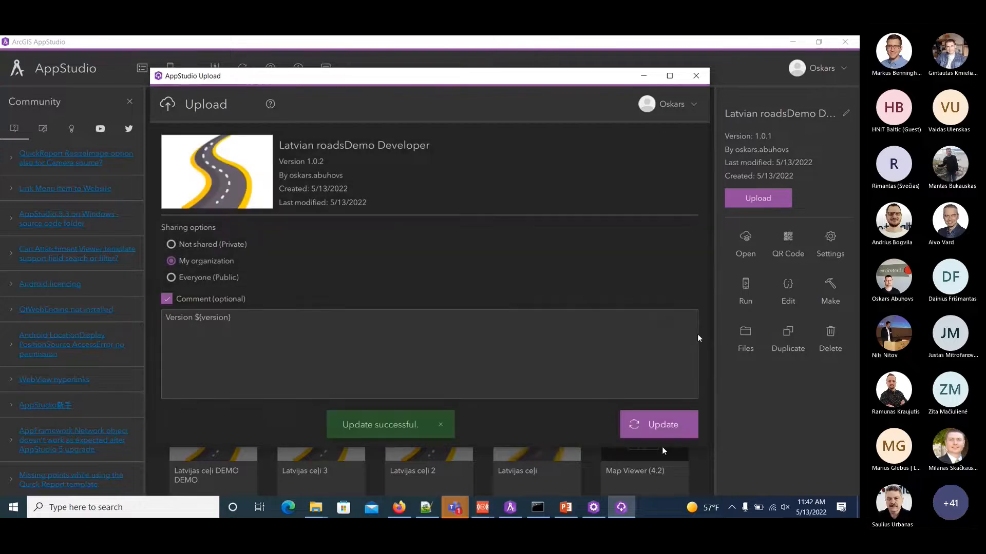
{"action": "left_click", "coordinate": [702, 77]}
Switch to the mirrored tablet window to view the roads app on the device, and close the mirror when done.
{"action": "mouse_move", "coordinate": [489, 503]}
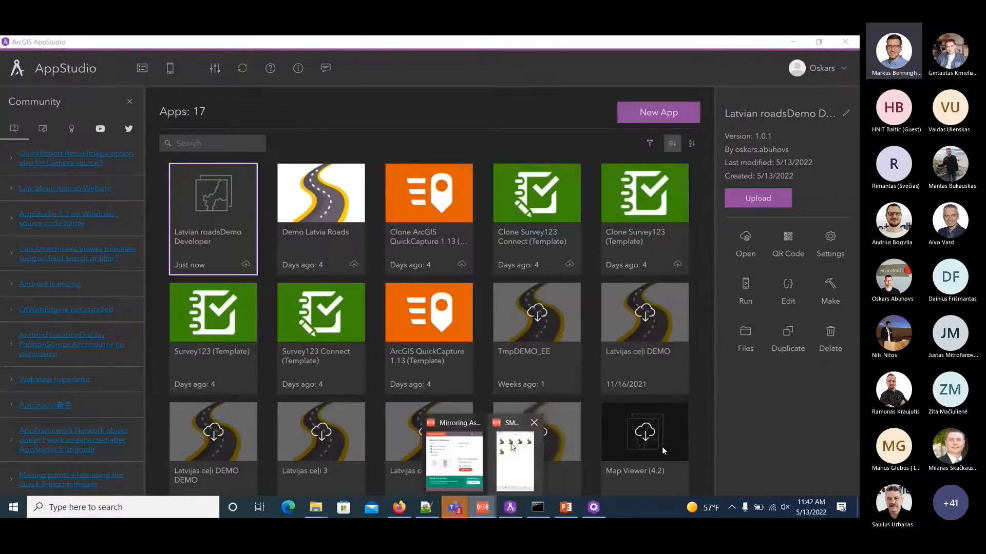
{"action": "left_click", "coordinate": [513, 452]}
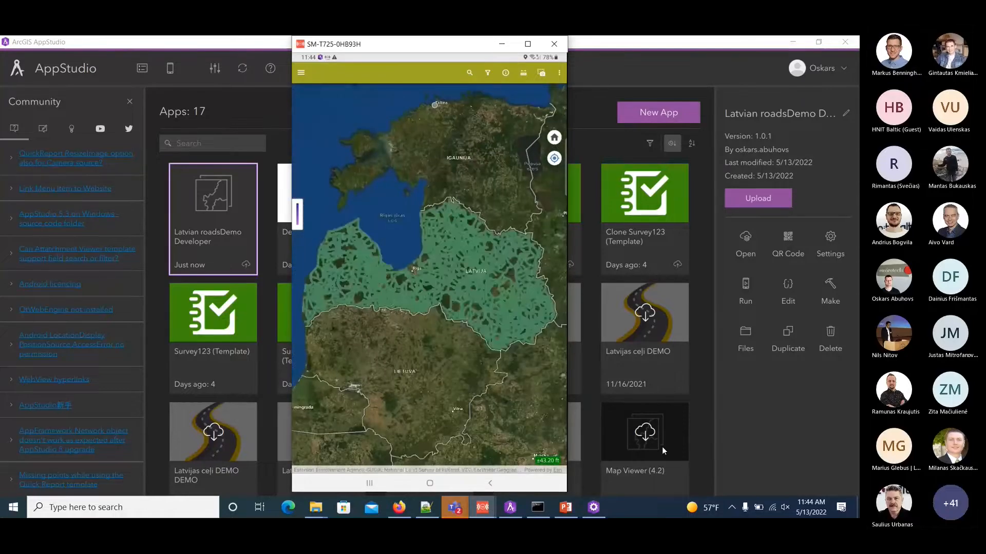
{"action": "left_click", "coordinate": [554, 44]}
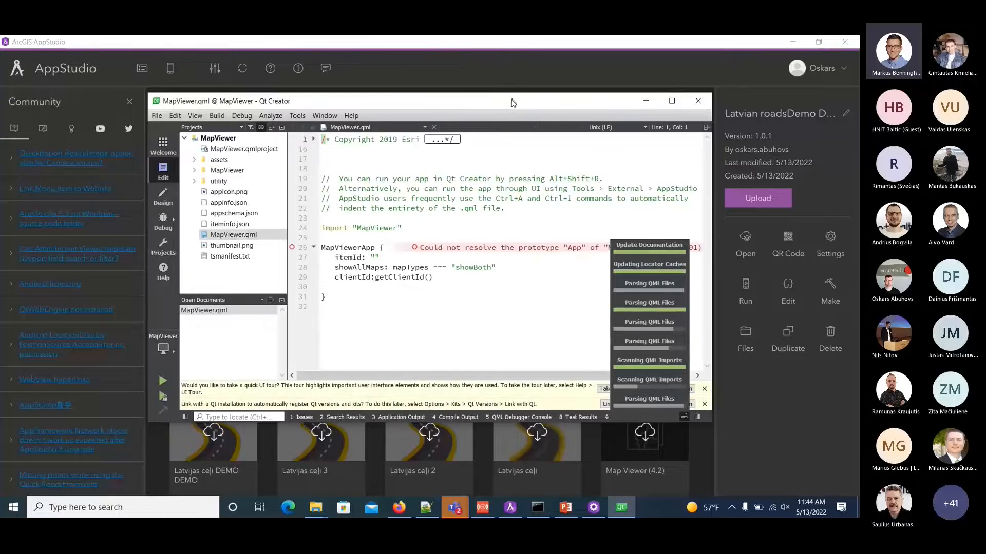
In Qt Creator, add the QtQuick, QtMultimedia and ArcGIS.AppFramework import lines from cheetsheet.txt below import "MapViewer" in MapViewer.qml.
{"action": "double_click", "coordinate": [506, 104]}
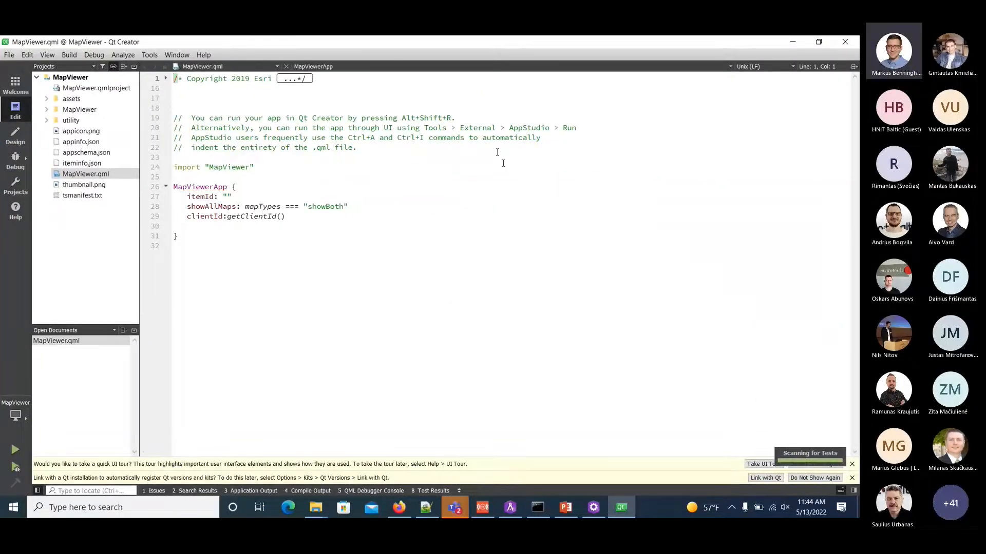
{"action": "left_click", "coordinate": [48, 110]}
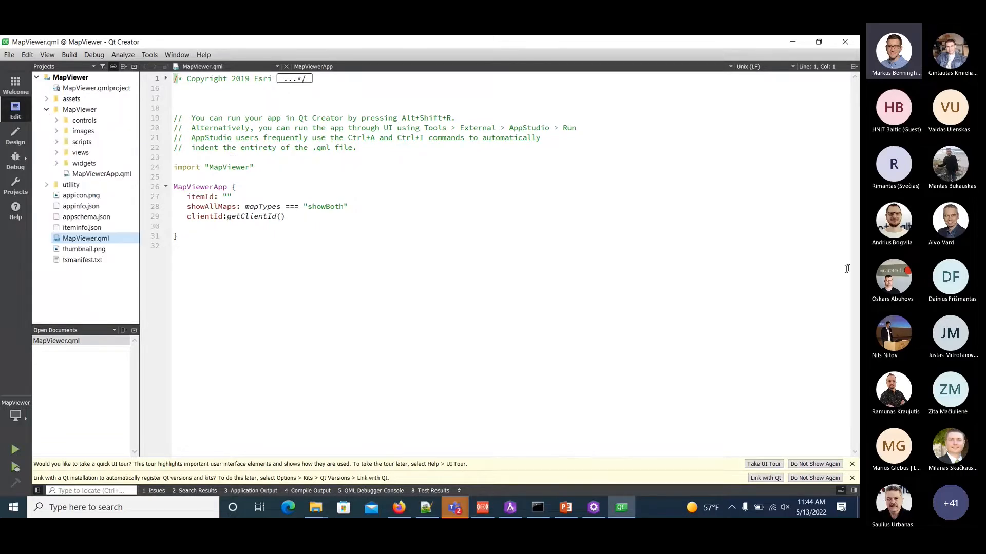
{"action": "left_click", "coordinate": [425, 507]}
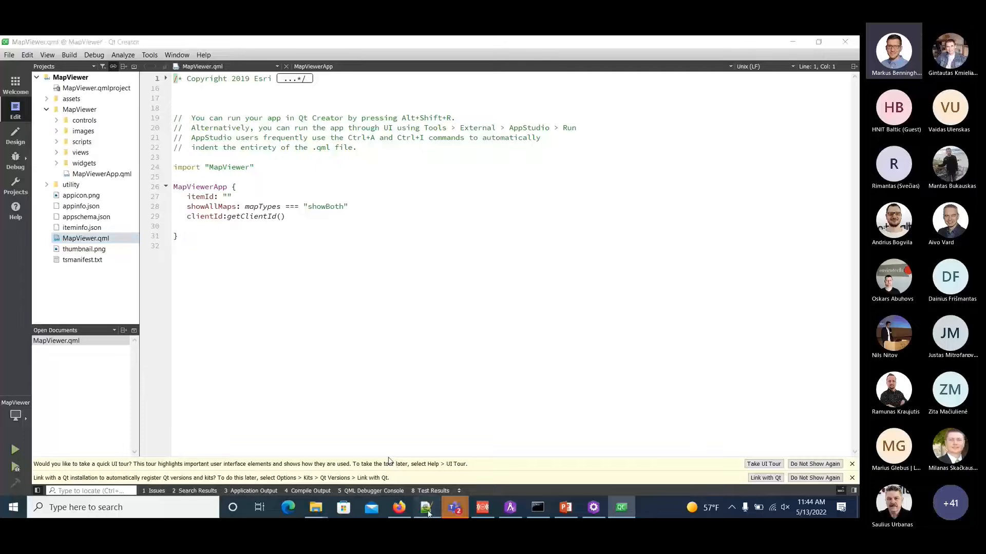
{"action": "scroll", "coordinate": [359, 386], "scroll_direction": "down", "scroll_amount": 3}
{"action": "scroll", "coordinate": [297, 327], "scroll_direction": "down", "scroll_amount": 6}
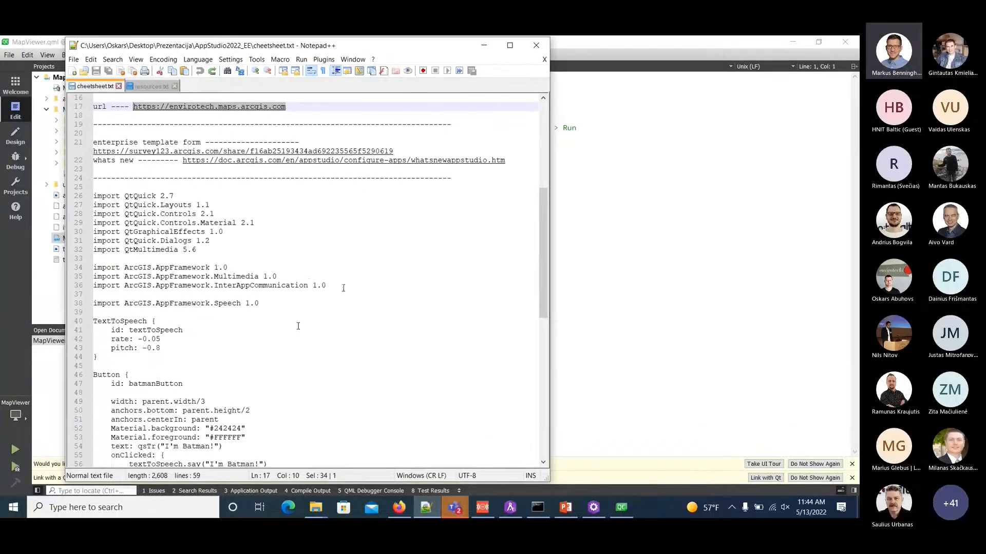
{"action": "left_click_drag", "start_coordinate": [294, 307], "coordinate": [99, 198]}
{"action": "key", "text": "ctrl+c"}
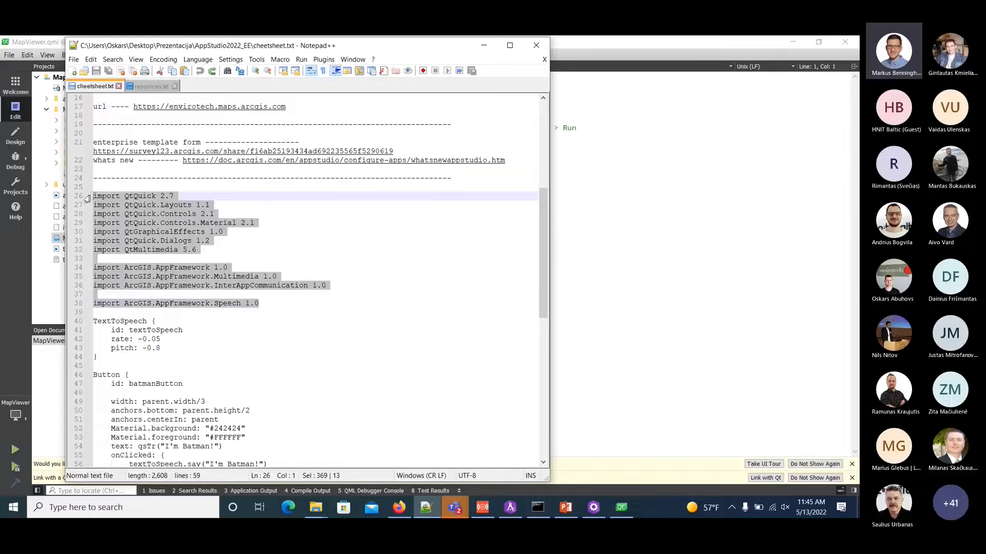
{"action": "left_click", "coordinate": [663, 232]}
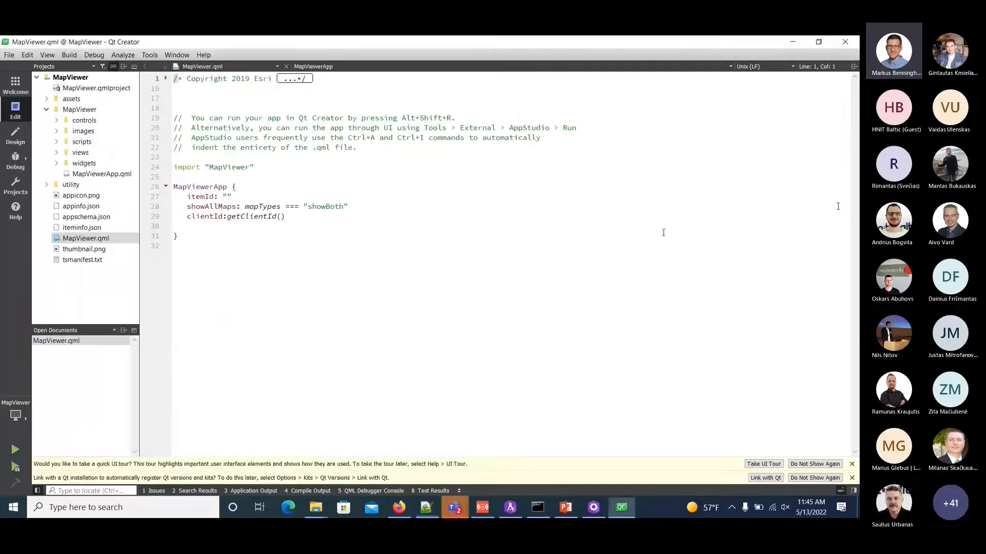
{"action": "left_click", "coordinate": [267, 167]}
{"action": "key", "text": "Return"}
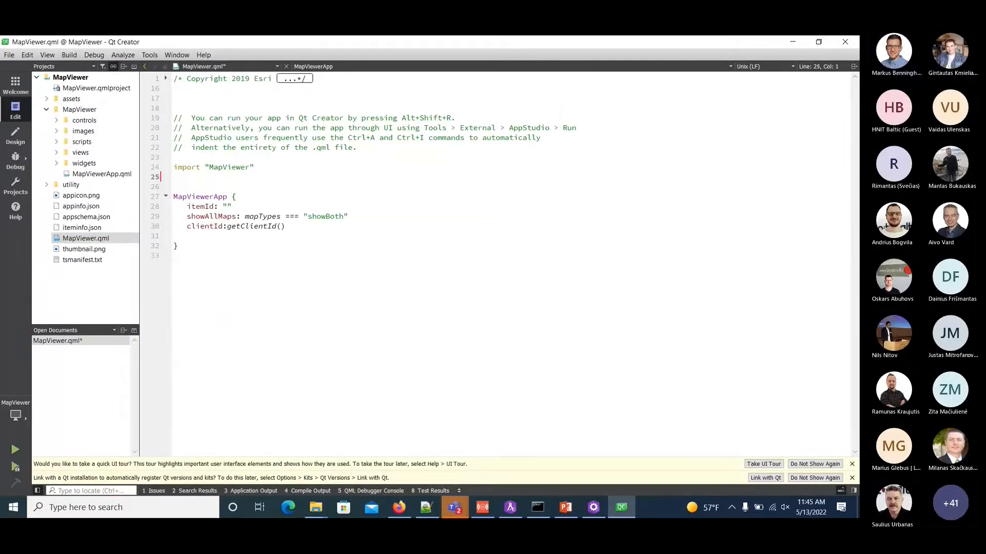
{"action": "key", "text": "ctrl+v"}
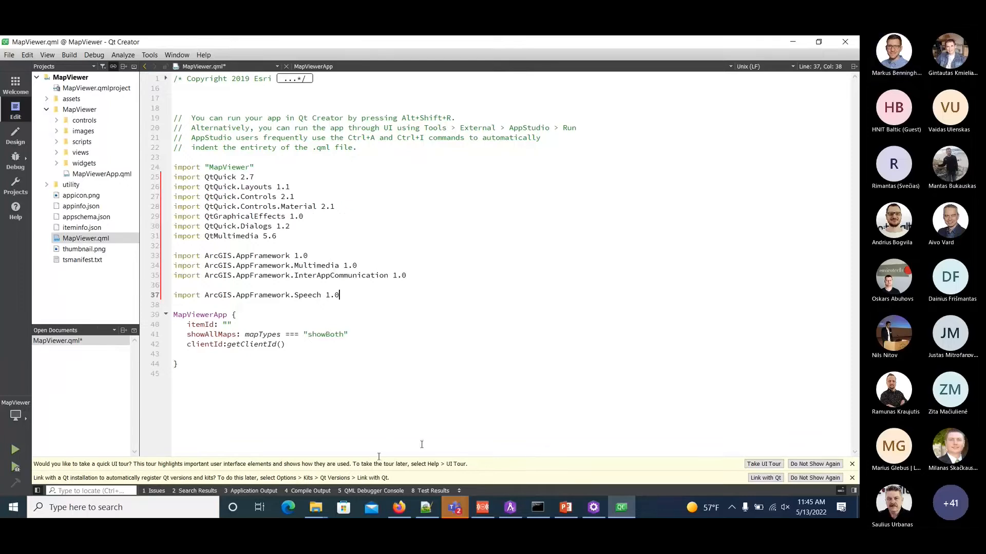
Copy the TextToSpeech block with rate -0.05 and pitch -0.8 from cheetsheet.txt into MapViewerApp, below the clientId line.
{"action": "left_click", "coordinate": [420, 510]}
{"action": "scroll", "coordinate": [213, 374], "scroll_direction": "down", "scroll_amount": 2}
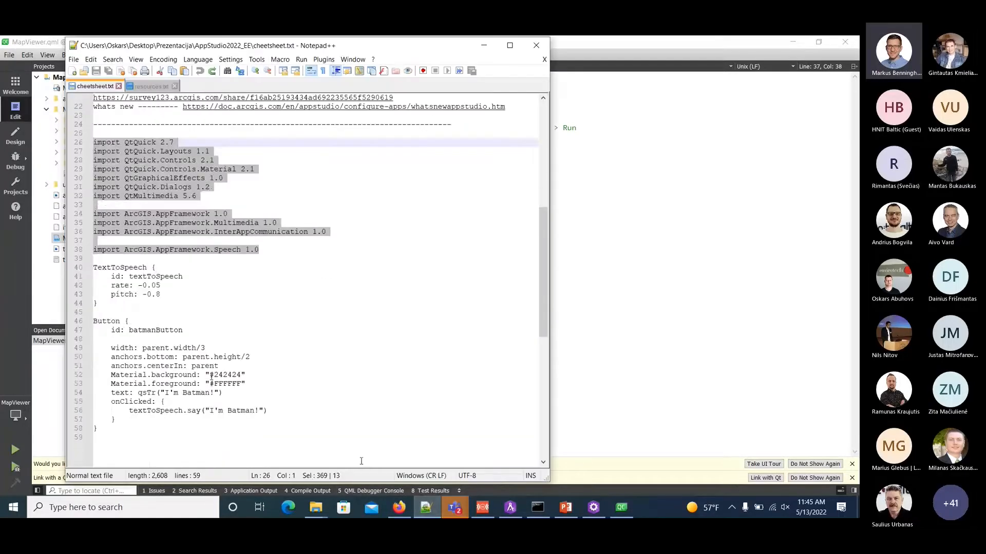
{"action": "left_click", "coordinate": [102, 428]}
{"action": "left_click", "coordinate": [103, 302]}
{"action": "left_click_drag", "start_coordinate": [103, 302], "coordinate": [84, 269]}
{"action": "key", "text": "ctrl+c"}
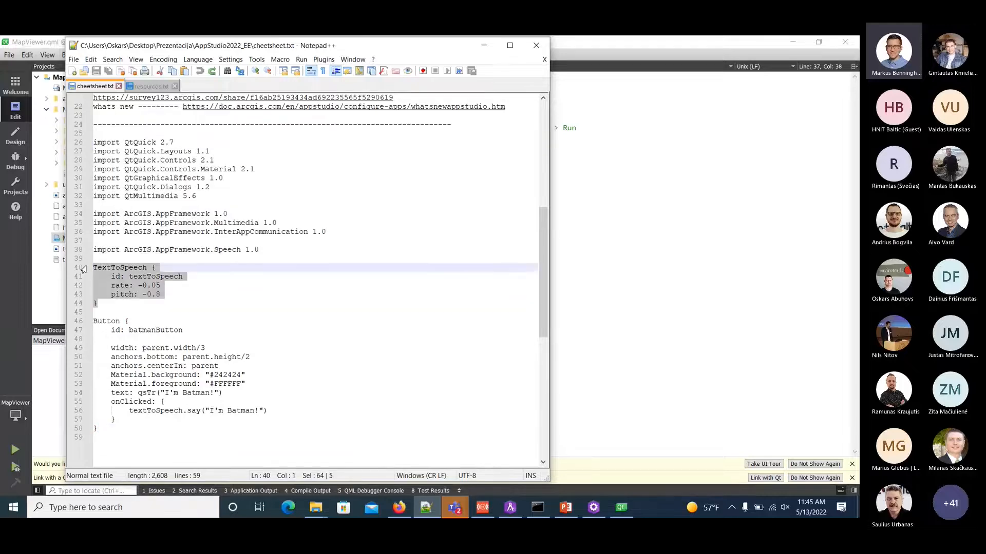
{"action": "left_click", "coordinate": [740, 332]}
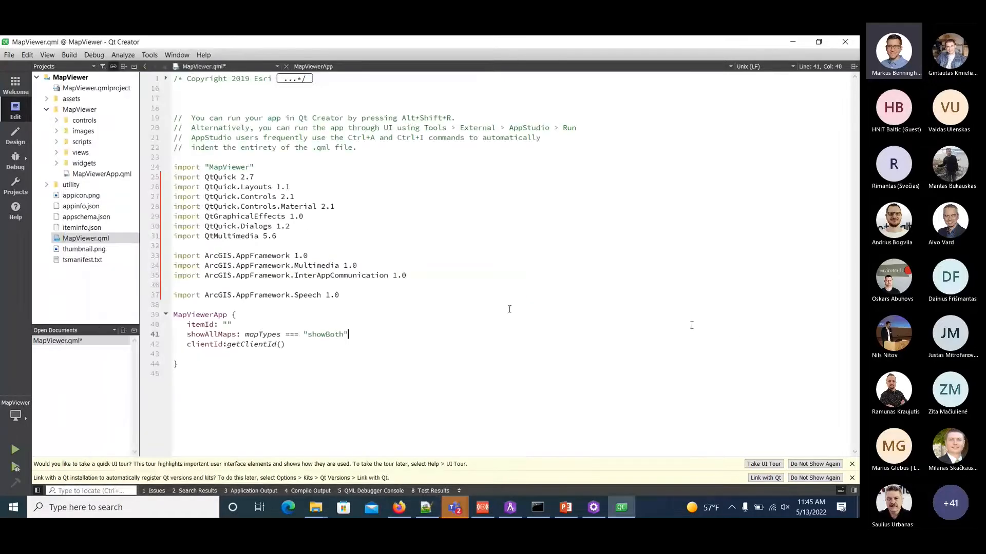
{"action": "left_click", "coordinate": [314, 344]}
{"action": "key", "text": "Return"}
{"action": "key", "text": "Return"}
{"action": "key", "text": "ctrl+v"}
Copy the batmanButton Button block with the text "I'm Batman!" from cheetsheet.txt into MapViewerApp, below the TextToSpeech block.
{"action": "key", "text": "Return"}
{"action": "key", "text": "Return"}
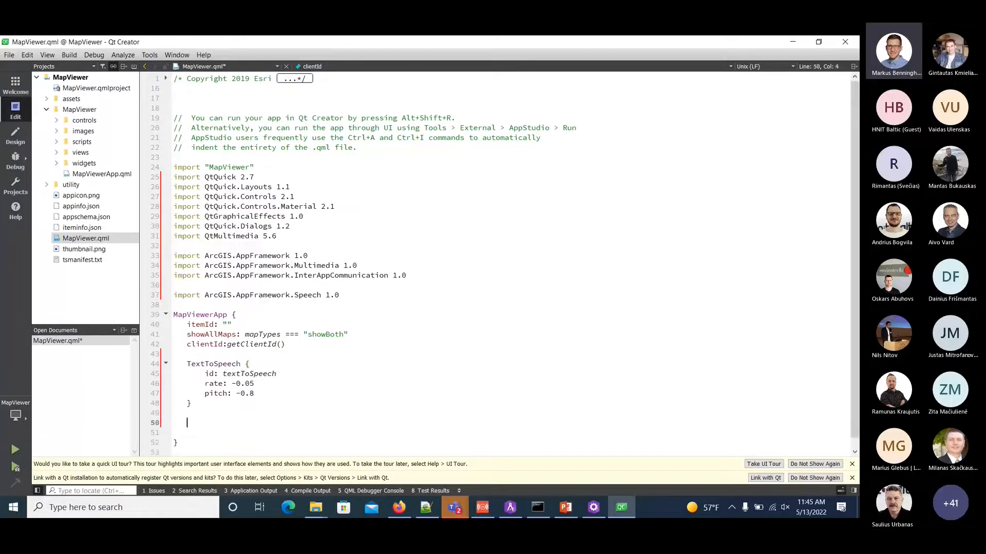
{"action": "left_click", "coordinate": [424, 513]}
{"action": "left_click_drag", "start_coordinate": [123, 427], "coordinate": [93, 321]}
{"action": "key", "text": "ctrl+c"}
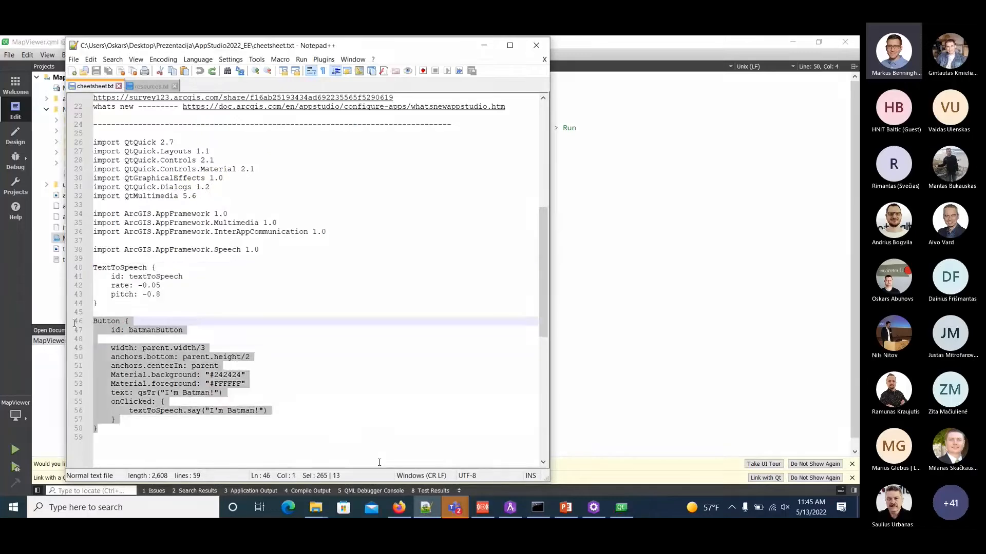
{"action": "left_click", "coordinate": [729, 370]}
{"action": "left_click", "coordinate": [215, 430]}
{"action": "key", "text": "ctrl+v"}
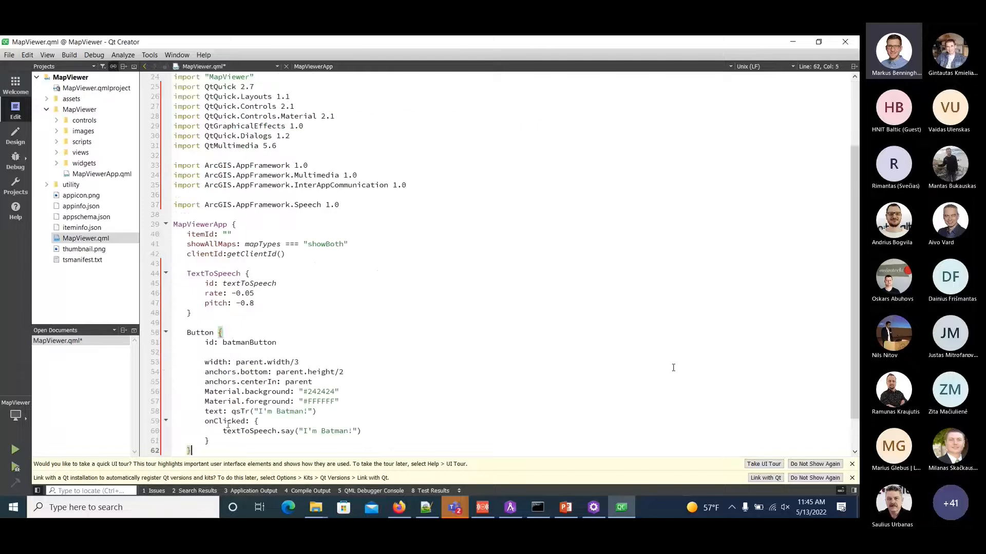
Review the added code, examining the TextToSpeech element, its use in onClicked, and the button's id and width.
{"action": "scroll", "coordinate": [324, 322], "scroll_direction": "down", "scroll_amount": 1}
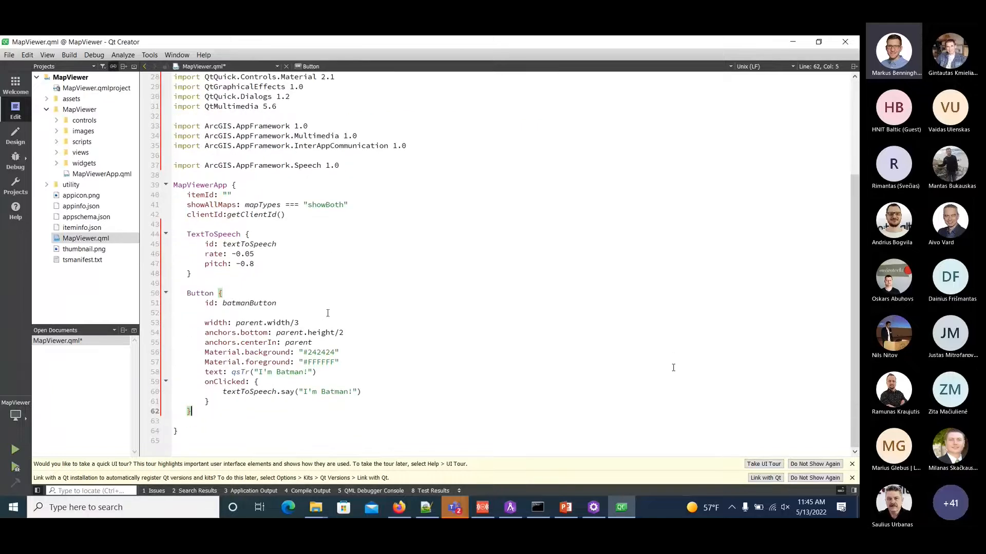
{"action": "double_click", "coordinate": [223, 235]}
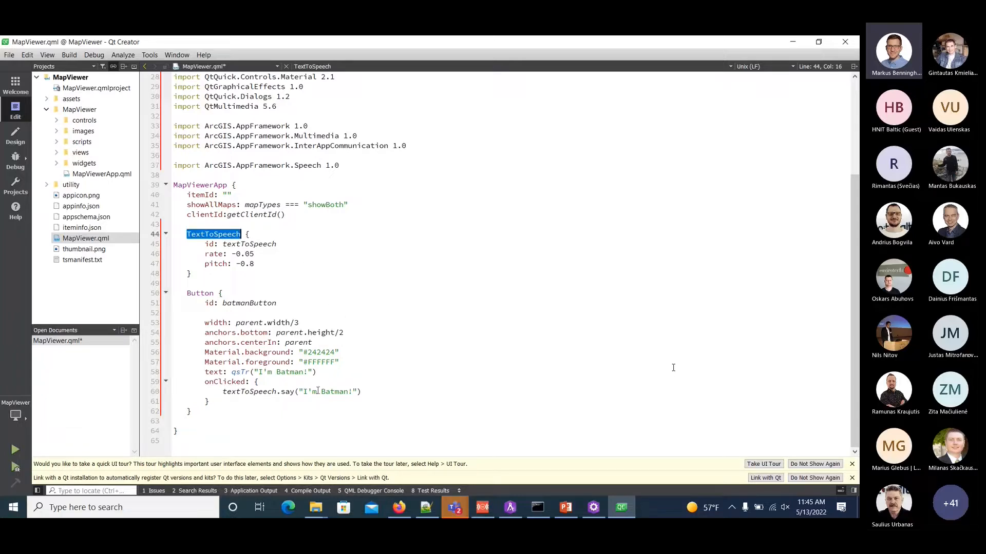
{"action": "double_click", "coordinate": [274, 393]}
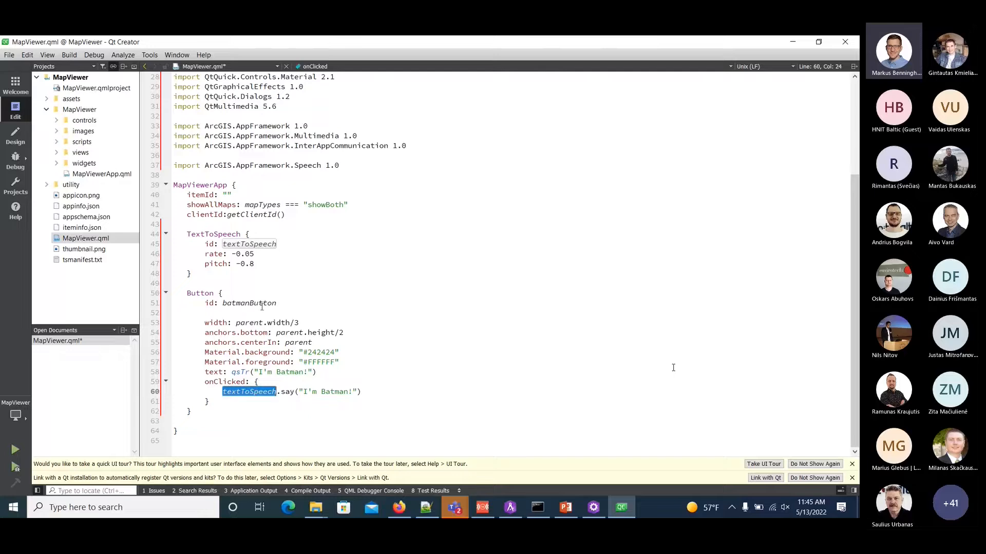
{"action": "double_click", "coordinate": [241, 303]}
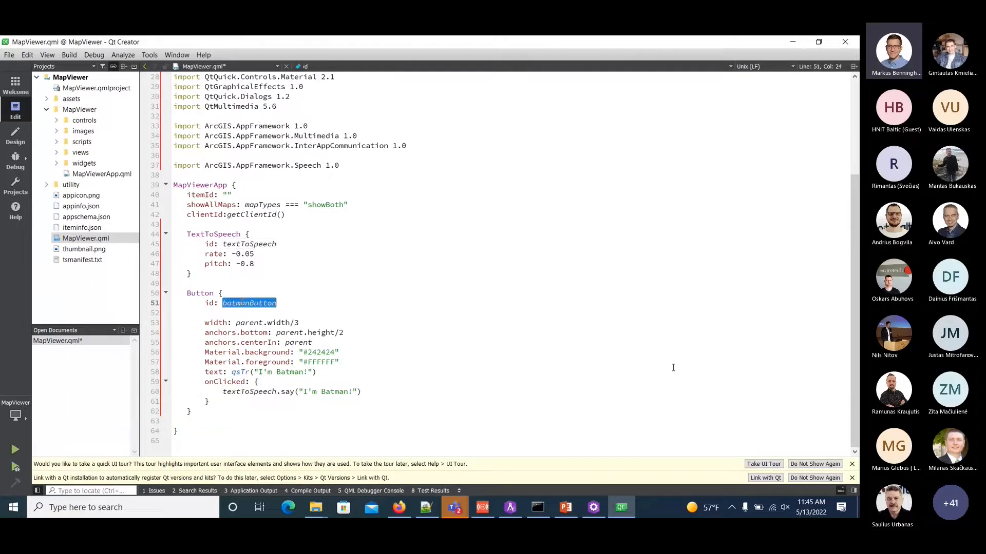
{"action": "double_click", "coordinate": [254, 327]}
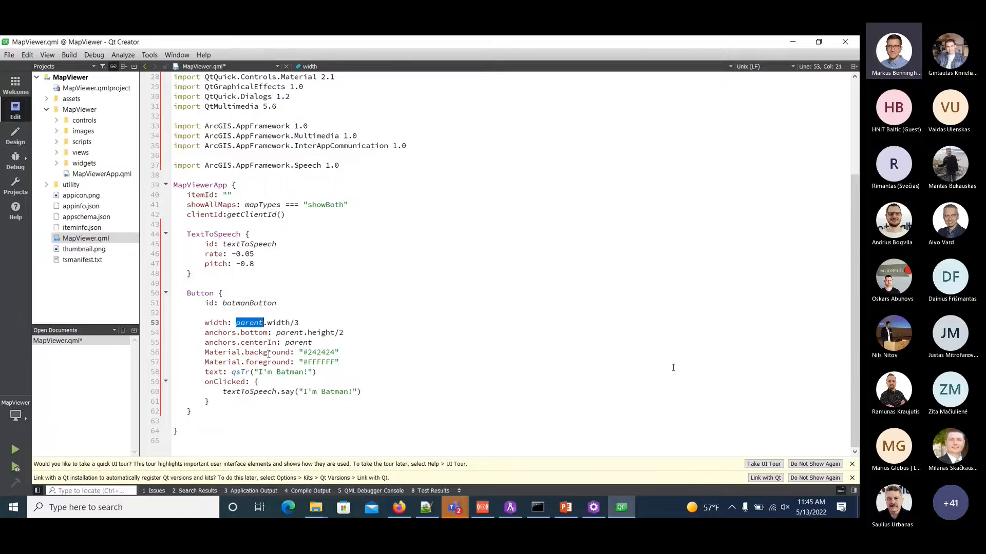
Check the button's qsTr text line, save MapViewer.qml and run the MapViewer project.
{"action": "left_click", "coordinate": [213, 372]}
{"action": "double_click", "coordinate": [240, 372]}
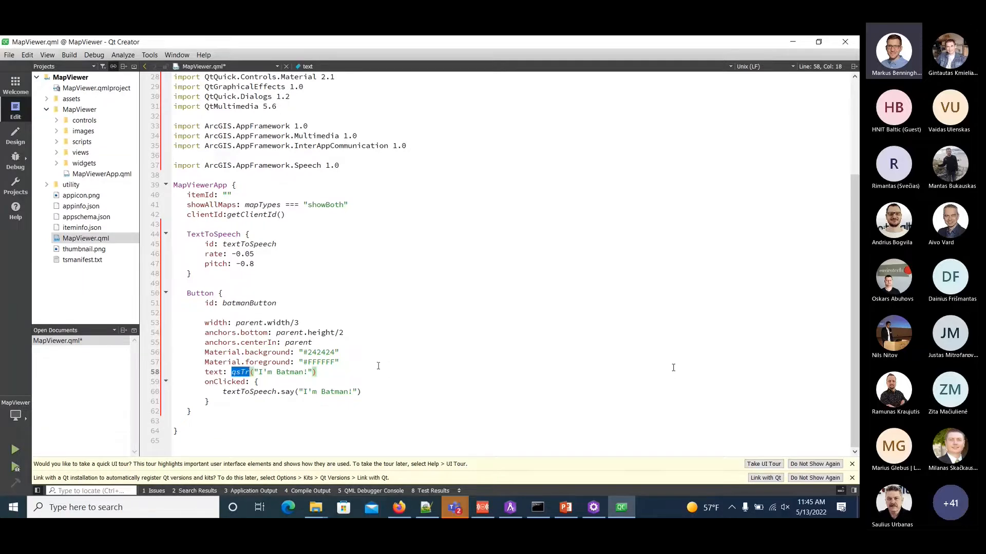
{"action": "left_click", "coordinate": [365, 377]}
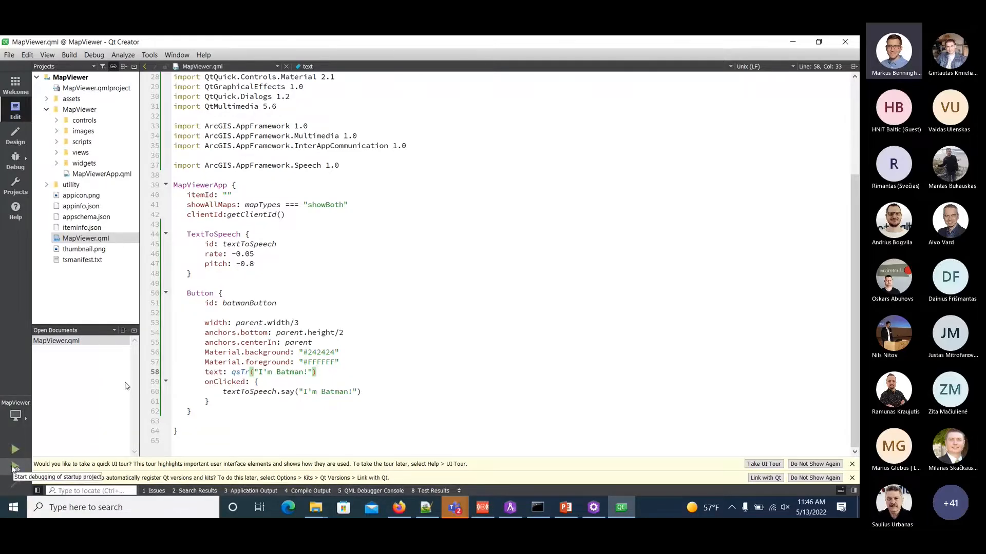
{"action": "left_click", "coordinate": [14, 450]}
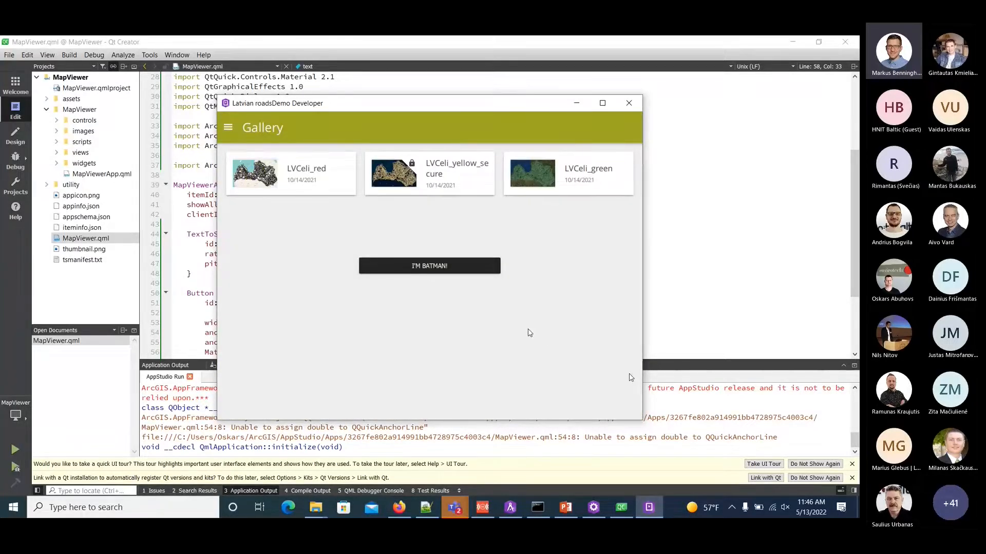
Test the "I'm Batman!" button in the running app with the computer's sound unmuted, and mute the sound again.
{"action": "left_click", "coordinate": [784, 508]}
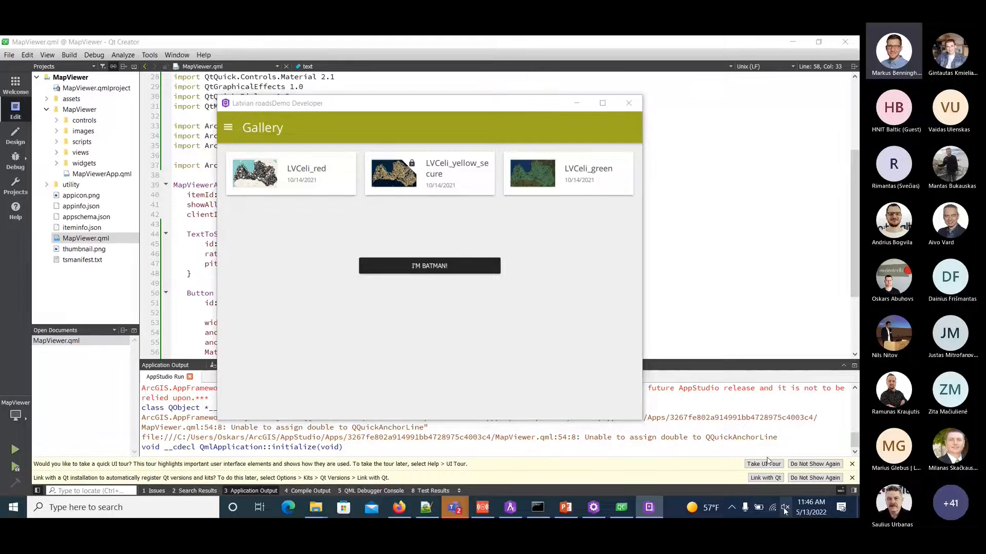
{"action": "left_click", "coordinate": [679, 484]}
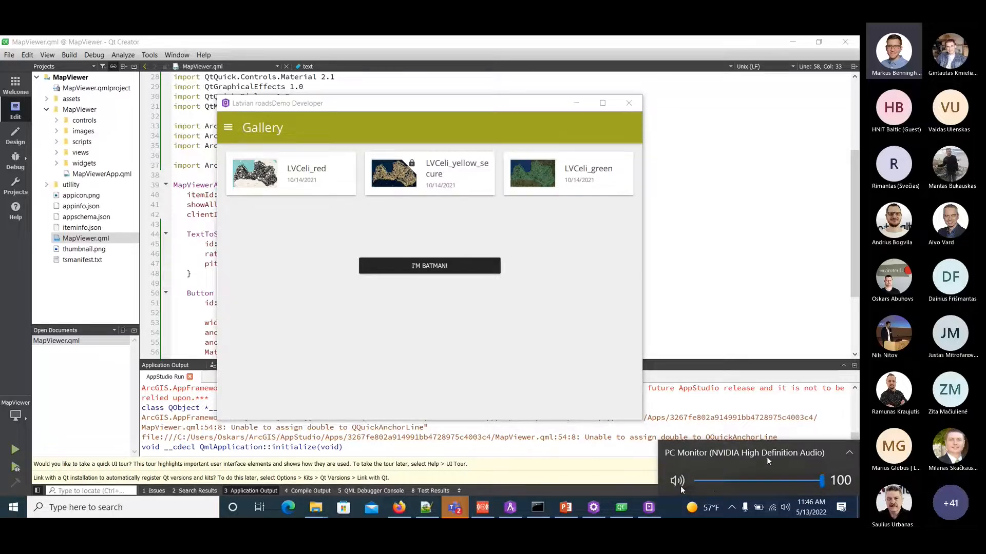
{"action": "left_click", "coordinate": [440, 267]}
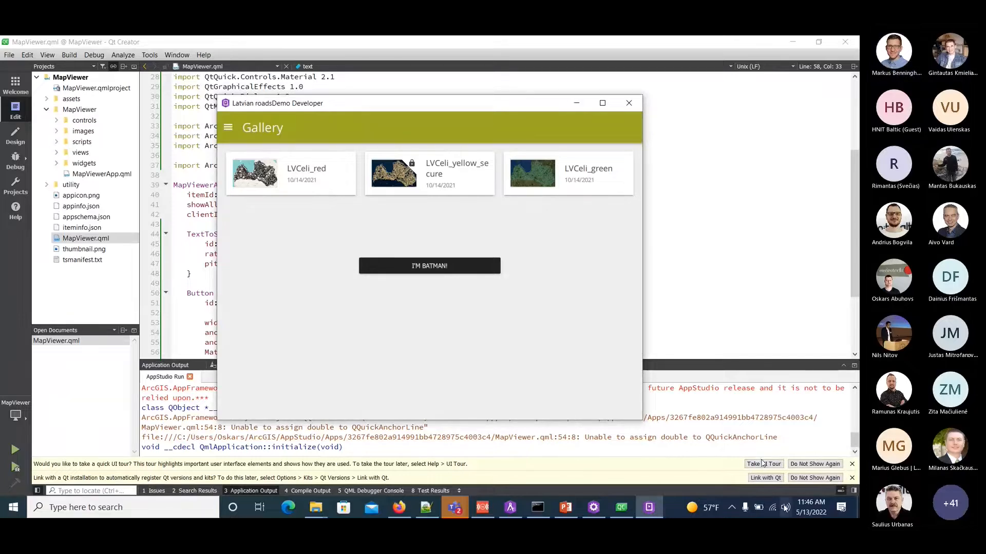
{"action": "left_click", "coordinate": [785, 508]}
{"action": "left_click", "coordinate": [677, 481]}
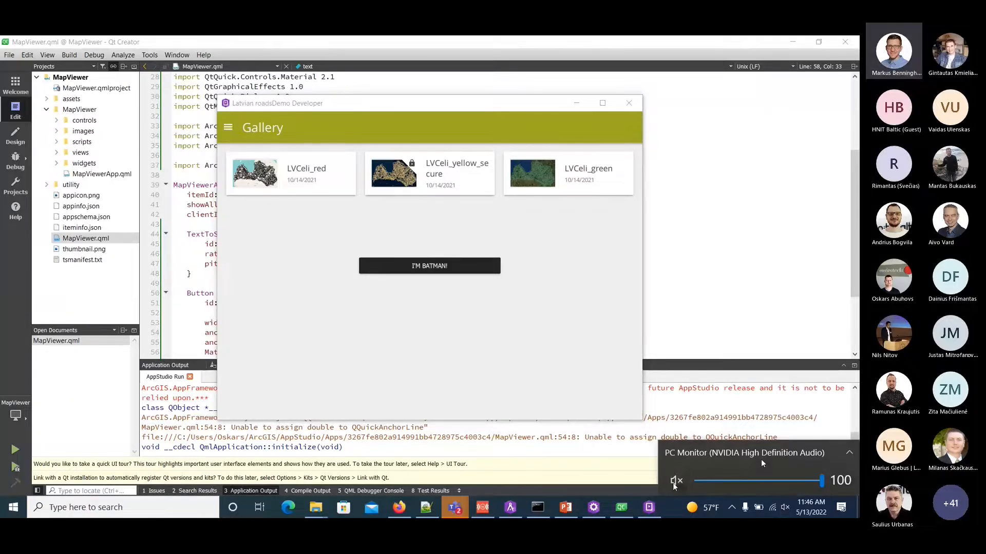
{"action": "left_click", "coordinate": [478, 367]}
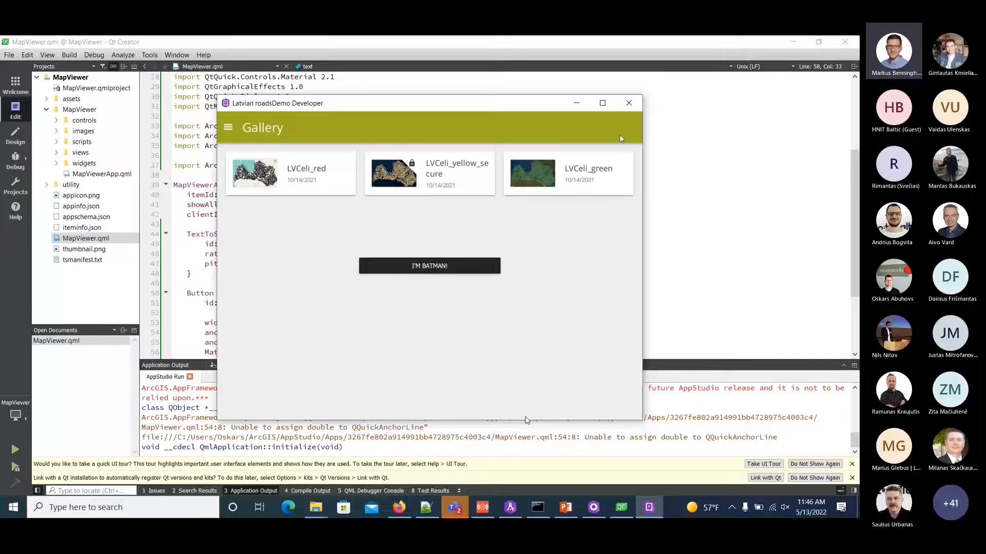
Close the running app and Qt Creator, and open the upload of Latvian roadsDemo Developer in AppStudio.
{"action": "left_click", "coordinate": [629, 103]}
{"action": "left_click", "coordinate": [845, 42]}
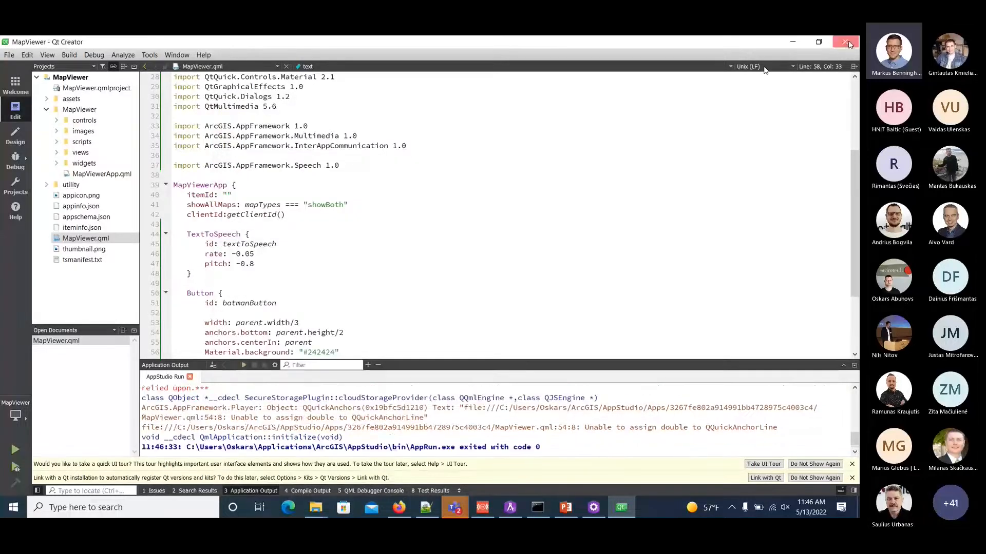
{"action": "left_click", "coordinate": [748, 199]}
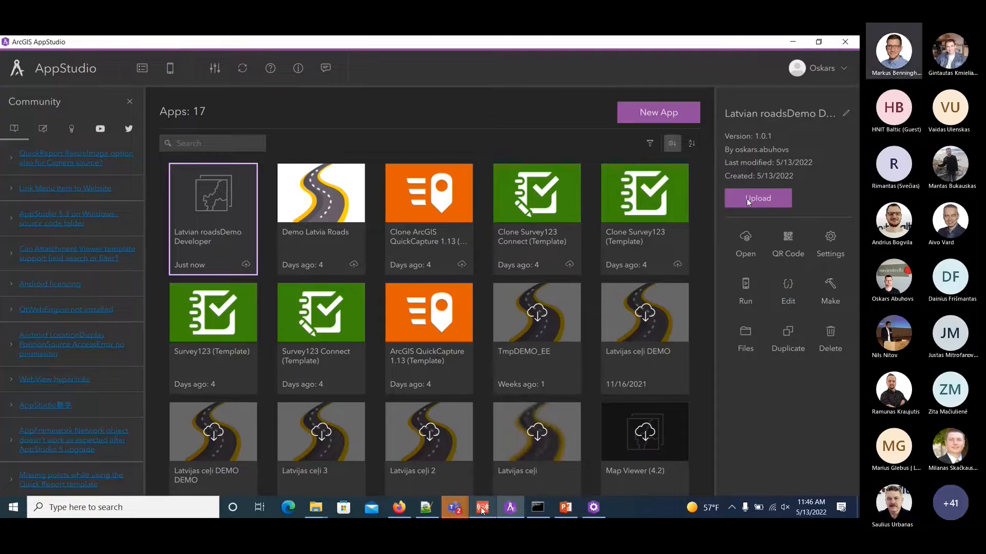
Switch to the mirrored tablet window and minimise the Mirroring360 screen to reach the tablet's home screen.
{"action": "mouse_move", "coordinate": [479, 511]}
{"action": "left_click", "coordinate": [476, 457]}
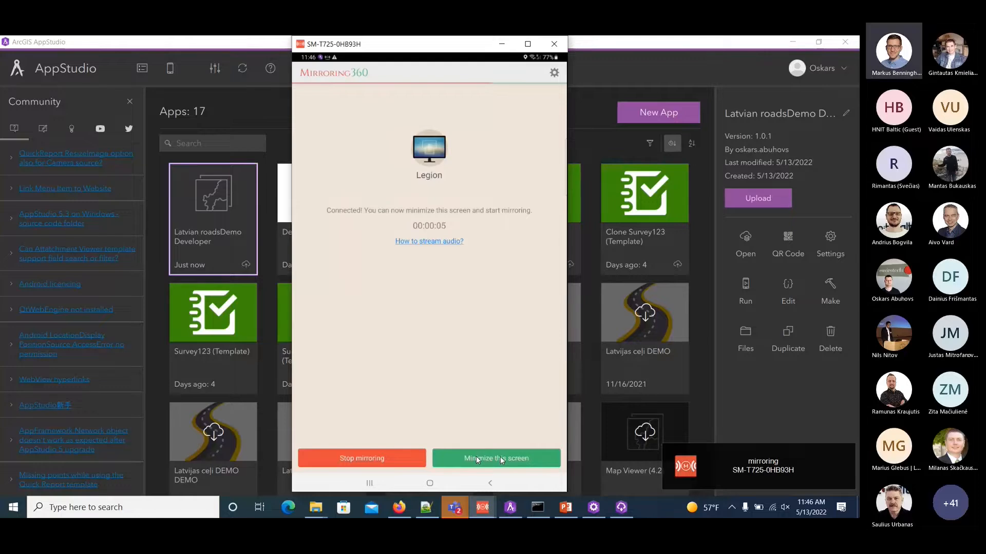
{"action": "left_click", "coordinate": [477, 458]}
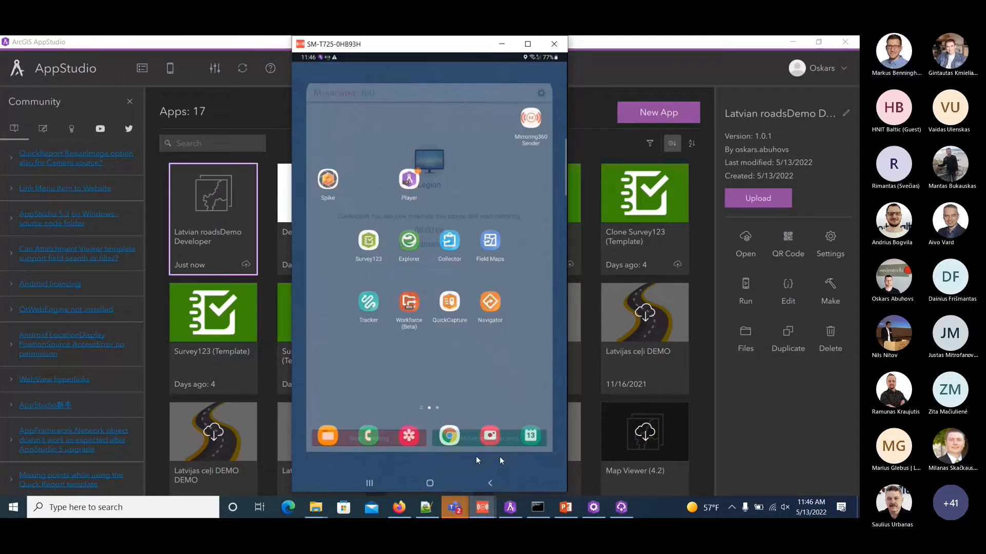
Update the uploaded Latvian roadsDemo Developer item with My organization sharing and the version comment kept, and close the upload window.
{"action": "left_click", "coordinate": [751, 196]}
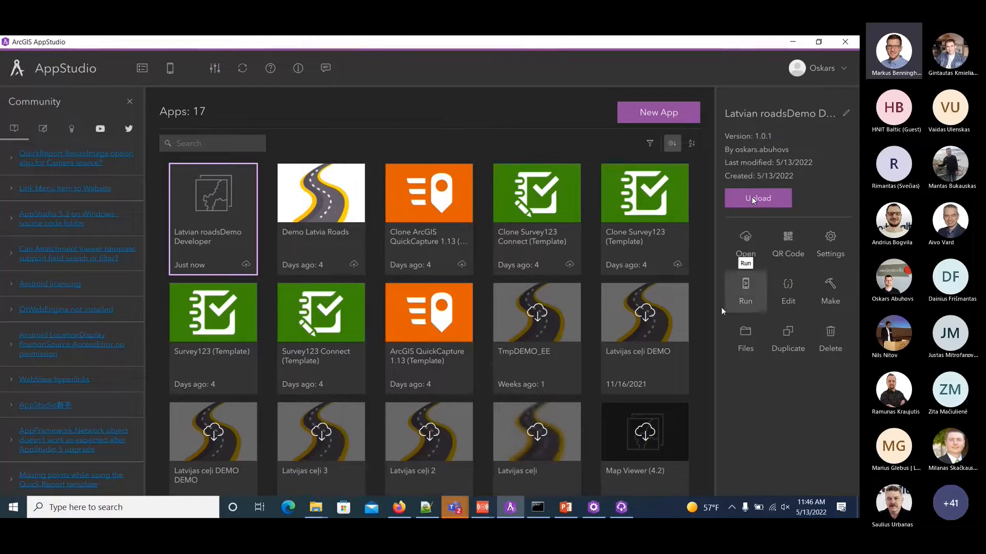
{"action": "left_click", "coordinate": [752, 198]}
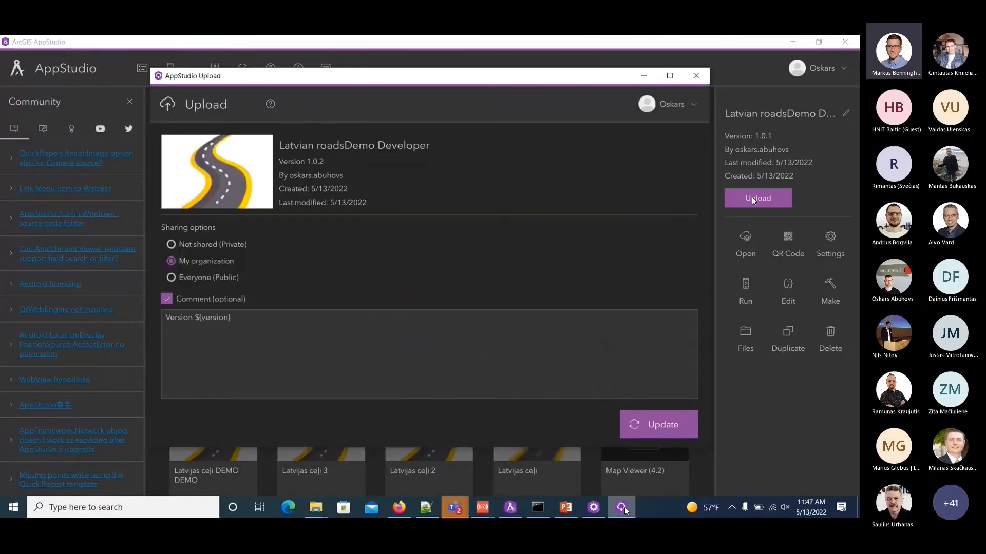
{"action": "left_click", "coordinate": [642, 427]}
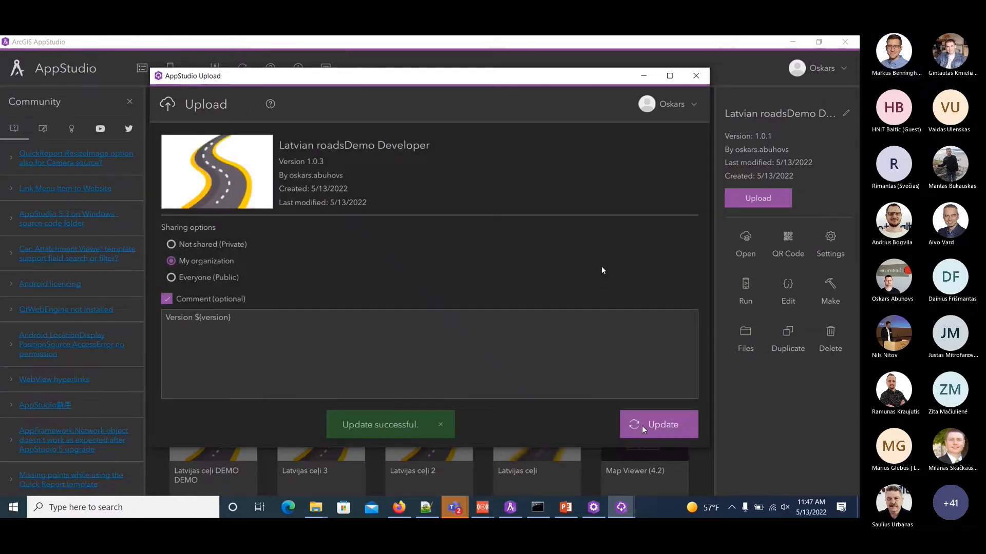
{"action": "left_click", "coordinate": [697, 76]}
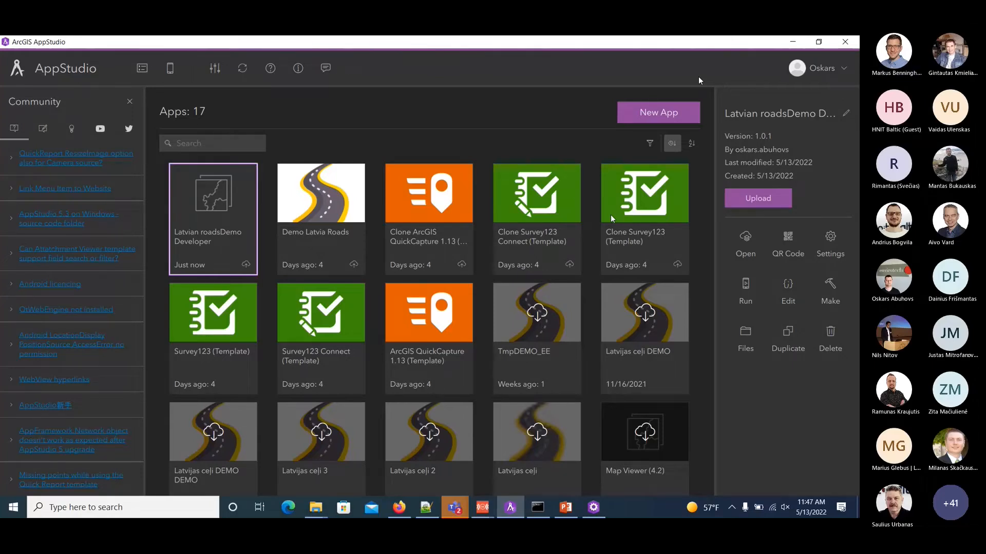
View the updated Latvian roadsDemo Developer app on the mirrored tablet and return to AppStudio.
{"action": "left_click", "coordinate": [482, 507]}
{"action": "left_click", "coordinate": [514, 460]}
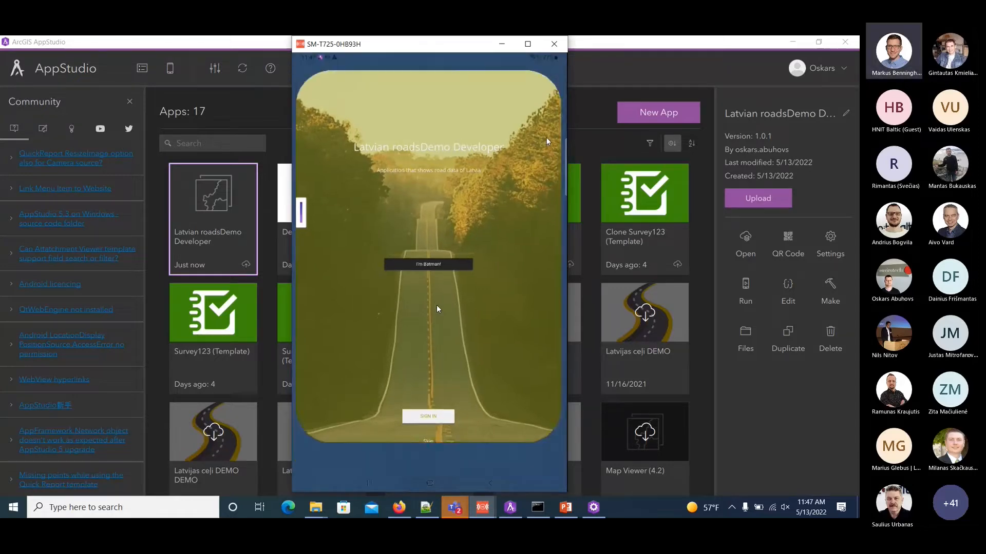
{"action": "left_click", "coordinate": [680, 42]}
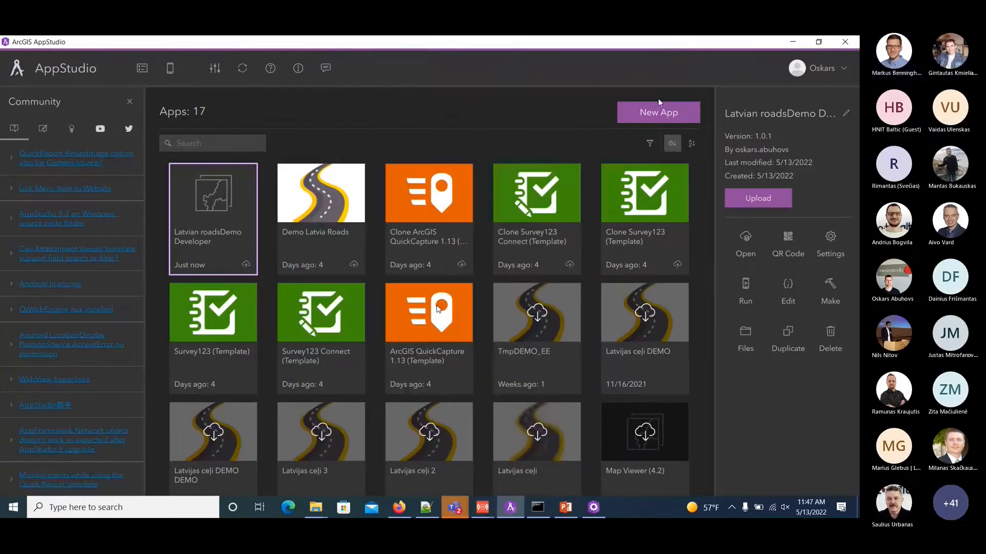
Switch to Firefox and examine the AppStudio Enterprise Template request form and the Configure Survey123 using ArcGIS AppStudio guide.
{"action": "left_click", "coordinate": [399, 507]}
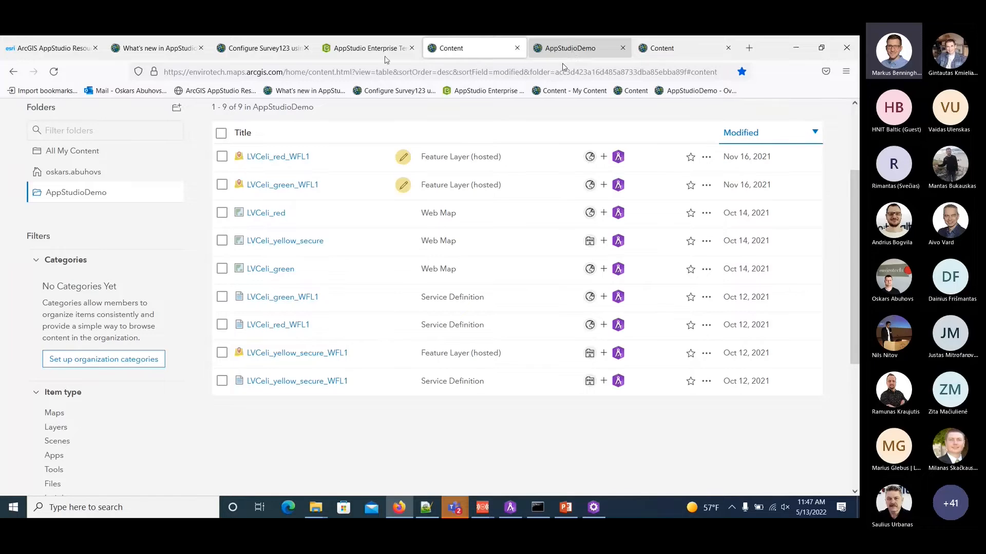
{"action": "left_click", "coordinate": [353, 49]}
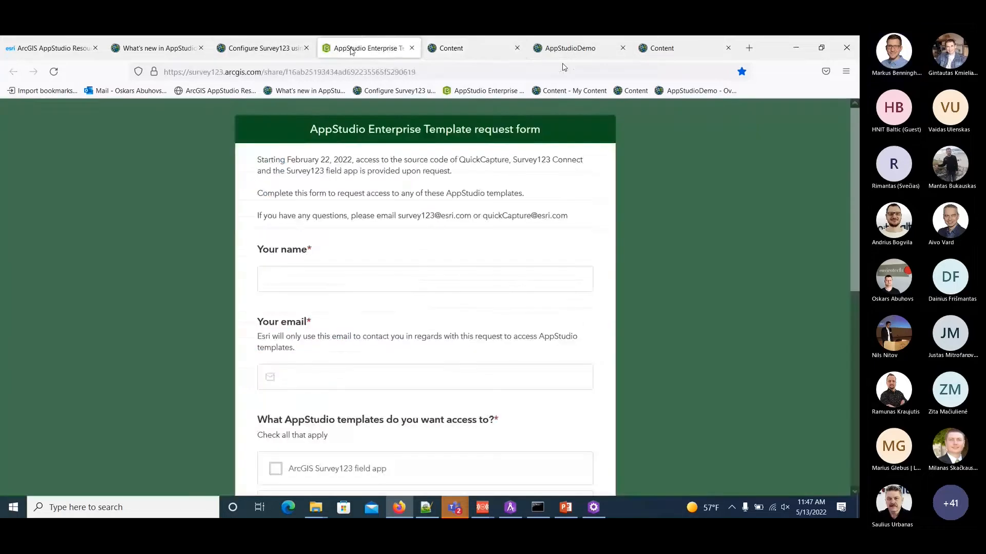
{"action": "left_click", "coordinate": [280, 48]}
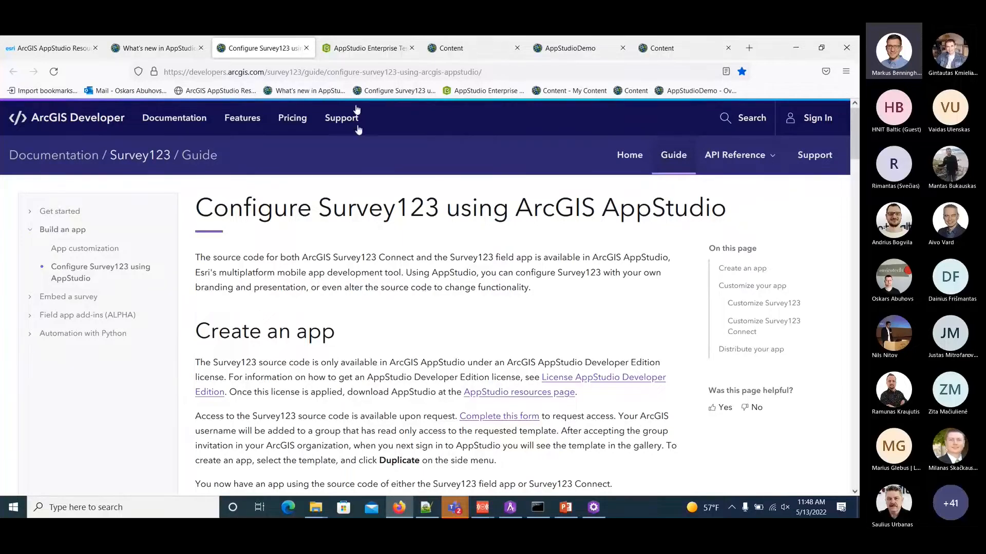
{"action": "left_click", "coordinate": [356, 50]}
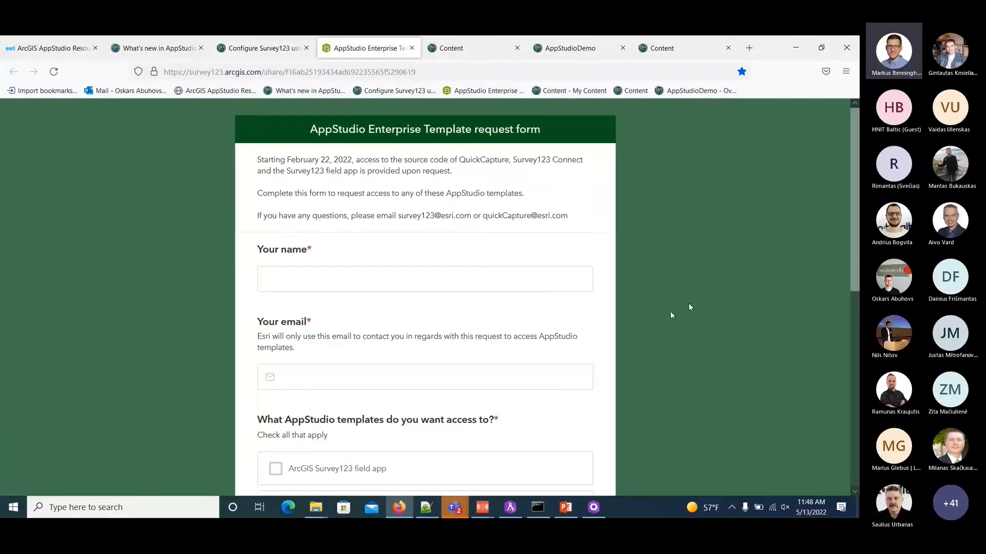
Select ArcGIS Survey123 field app, ArcGIS Survey123 Connect and ArcGIS QuickCapture as the requested templates, and review the form's other fields.
{"action": "scroll", "coordinate": [670, 312], "scroll_direction": "down", "scroll_amount": 5}
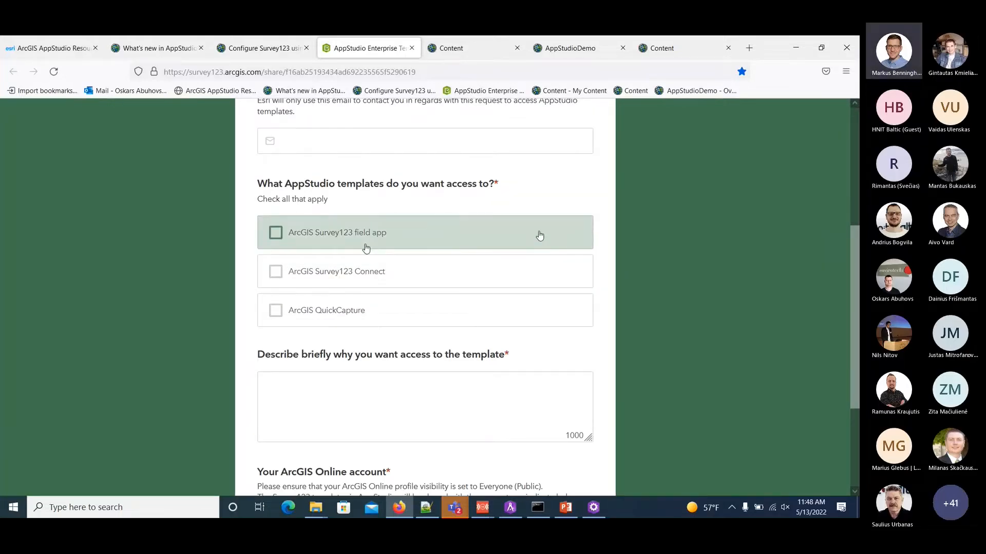
{"action": "left_click", "coordinate": [513, 236]}
{"action": "left_click", "coordinate": [492, 268]}
{"action": "left_click", "coordinate": [467, 309]}
{"action": "scroll", "coordinate": [467, 309], "scroll_direction": "down", "scroll_amount": 2}
{"action": "scroll", "coordinate": [466, 308], "scroll_direction": "up", "scroll_amount": 2}
{"action": "scroll", "coordinate": [466, 308], "scroll_direction": "up", "scroll_amount": 1}
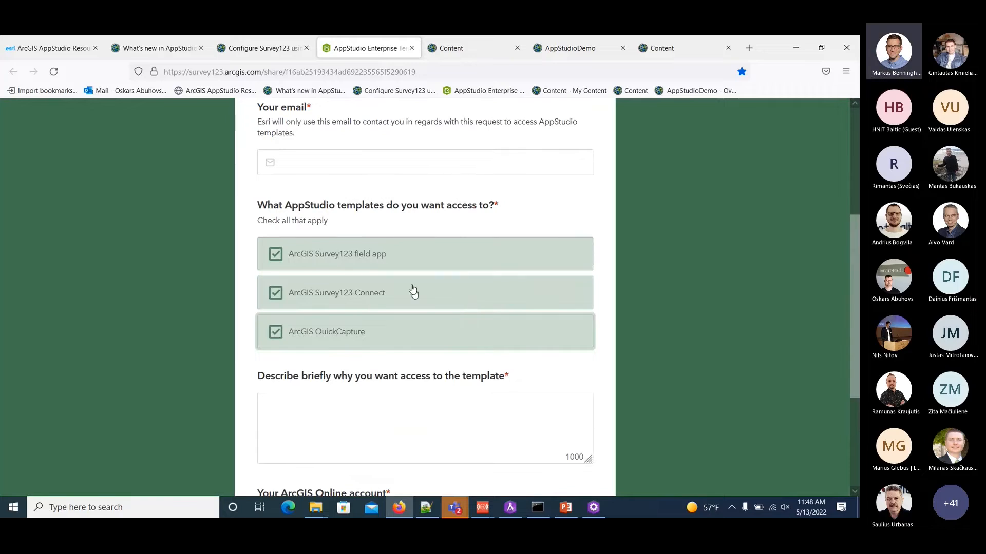
{"action": "scroll", "coordinate": [413, 291], "scroll_direction": "up", "scroll_amount": 1}
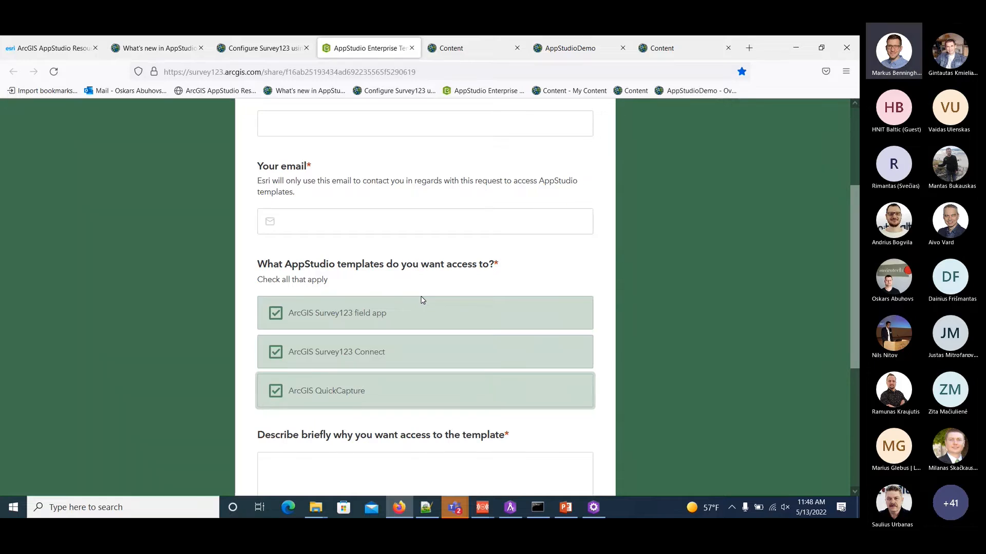
Return to AppStudio, close the app's Settings window, and look through the Clone QuickCapture, Clone Survey123 Connect and Clone Survey123 apps.
{"action": "left_click", "coordinate": [513, 503]}
{"action": "left_click", "coordinate": [593, 507]}
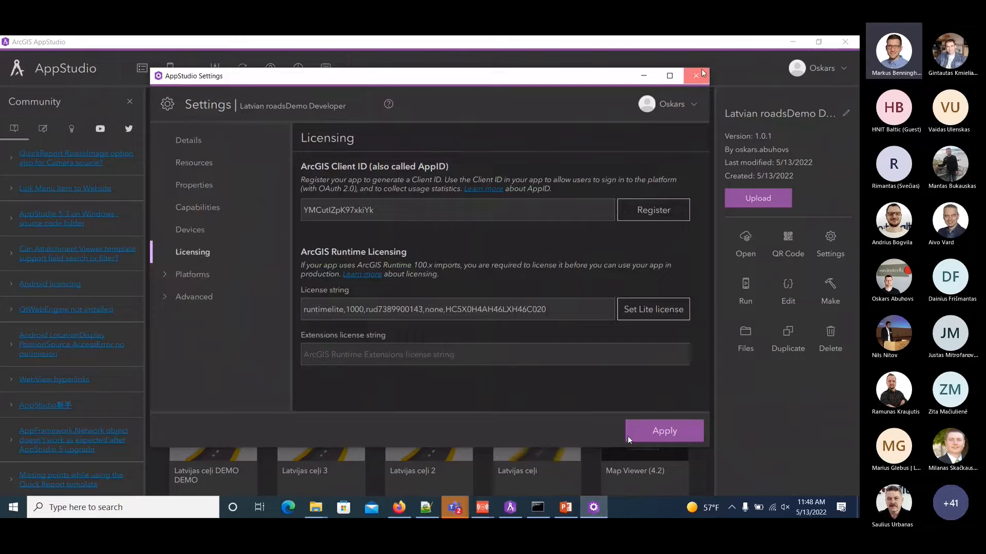
{"action": "left_click", "coordinate": [700, 74]}
{"action": "left_click", "coordinate": [434, 211]}
{"action": "left_click", "coordinate": [541, 209]}
{"action": "left_click", "coordinate": [631, 208]}
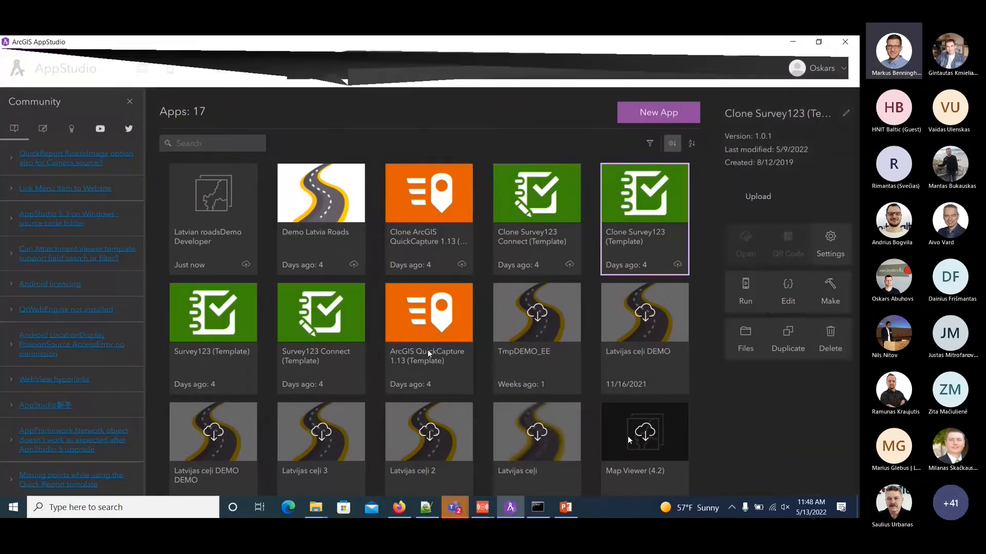